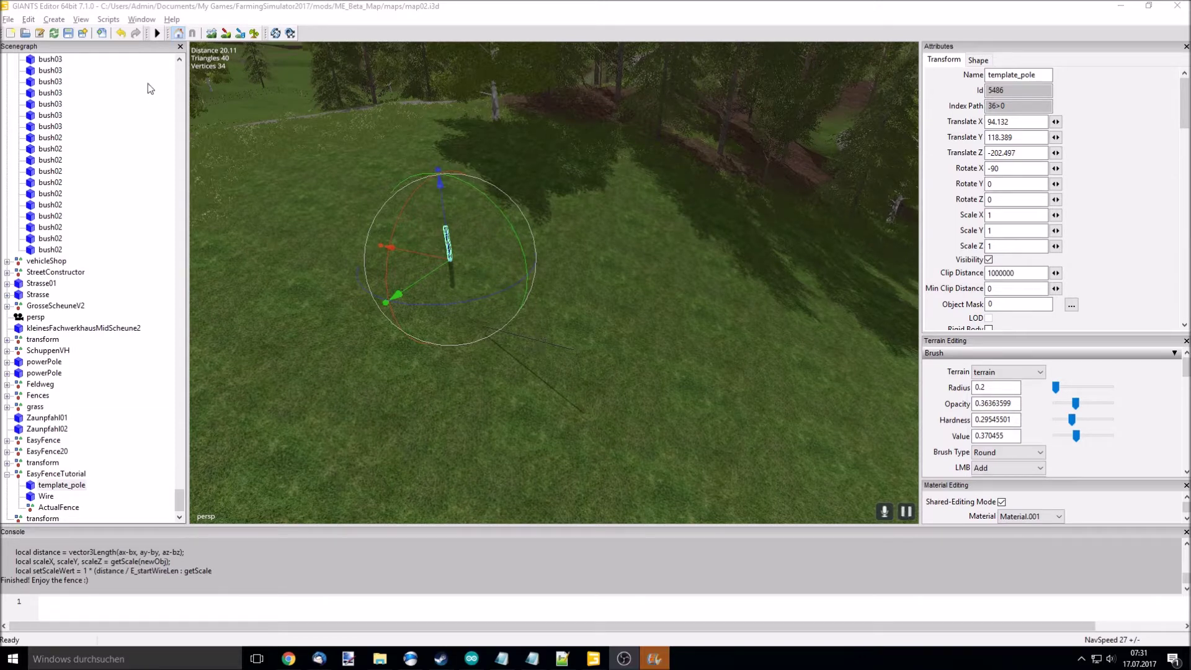
- Open the Script Editor window, then select three fence wires between the posts
left_click(142, 19)
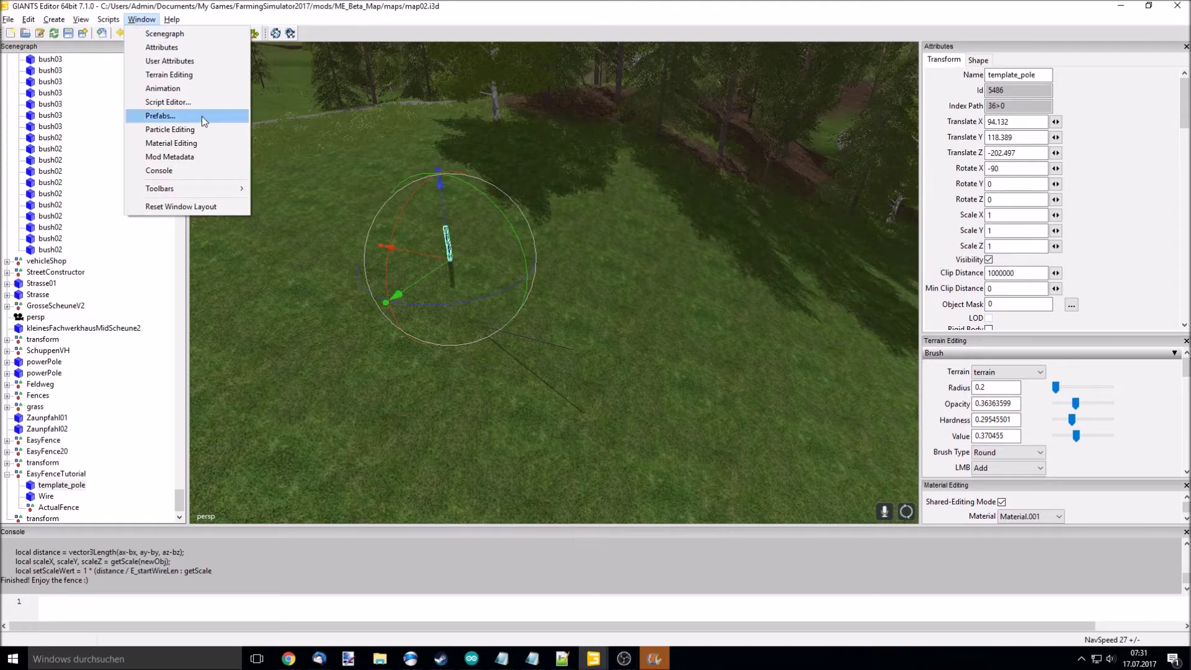
left_click(190, 102)
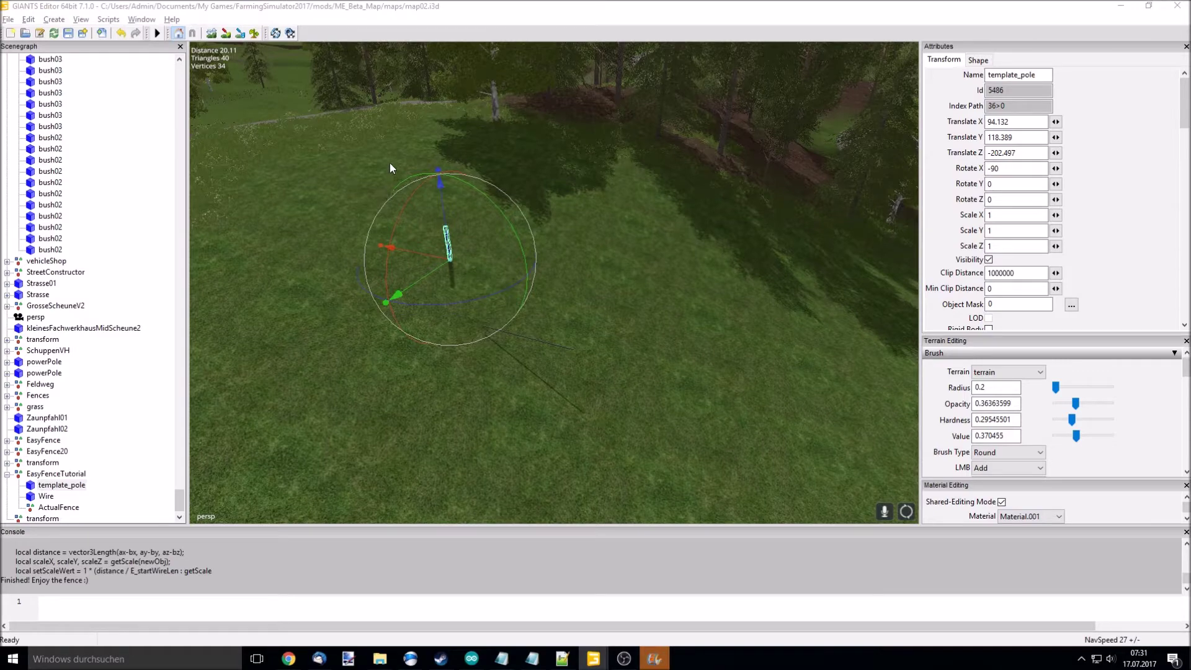
mouse_move(654, 658)
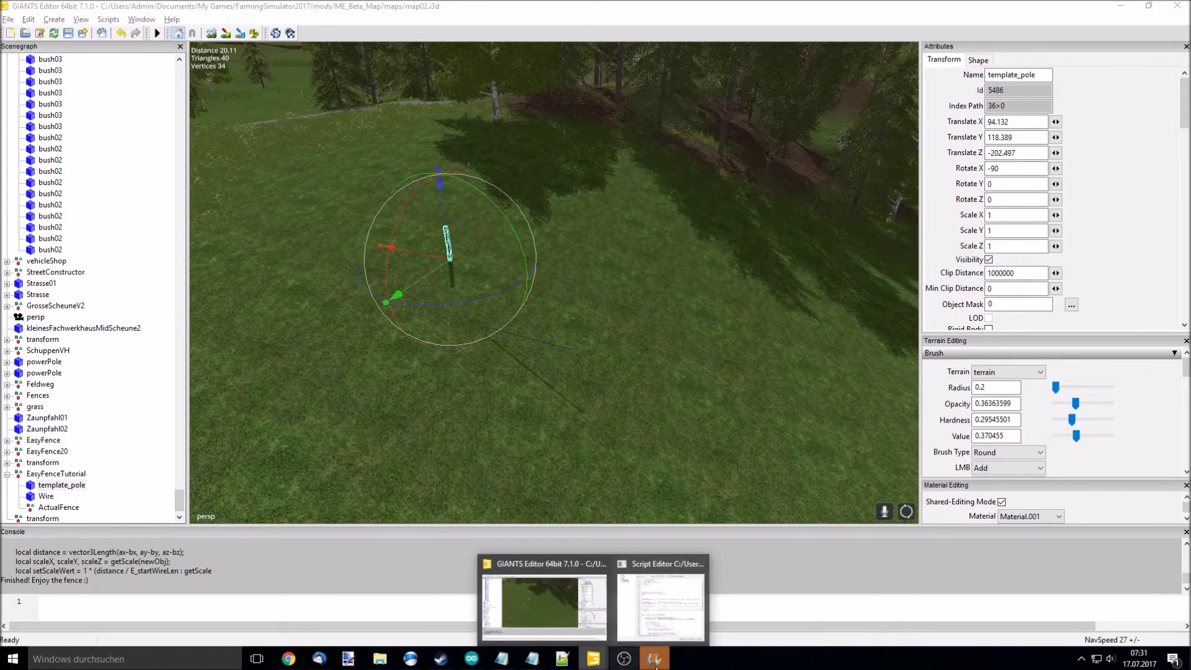
mouse_move(380, 168)
right_mouse_down()
mouse_move(529, 328)
mouse_move(567, 243)
mouse_move(554, 238)
mouse_move(357, 425)
mouse_move(740, 299)
mouse_move(587, 343)
mouse_move(650, 334)
mouse_move(581, 313)
mouse_move(562, 279)
mouse_move(635, 278)
mouse_move(584, 287)
mouse_move(647, 271)
mouse_move(561, 276)
mouse_move(631, 281)
mouse_move(572, 293)
mouse_move(564, 270)
right_mouse_up()
left_click(568, 247)
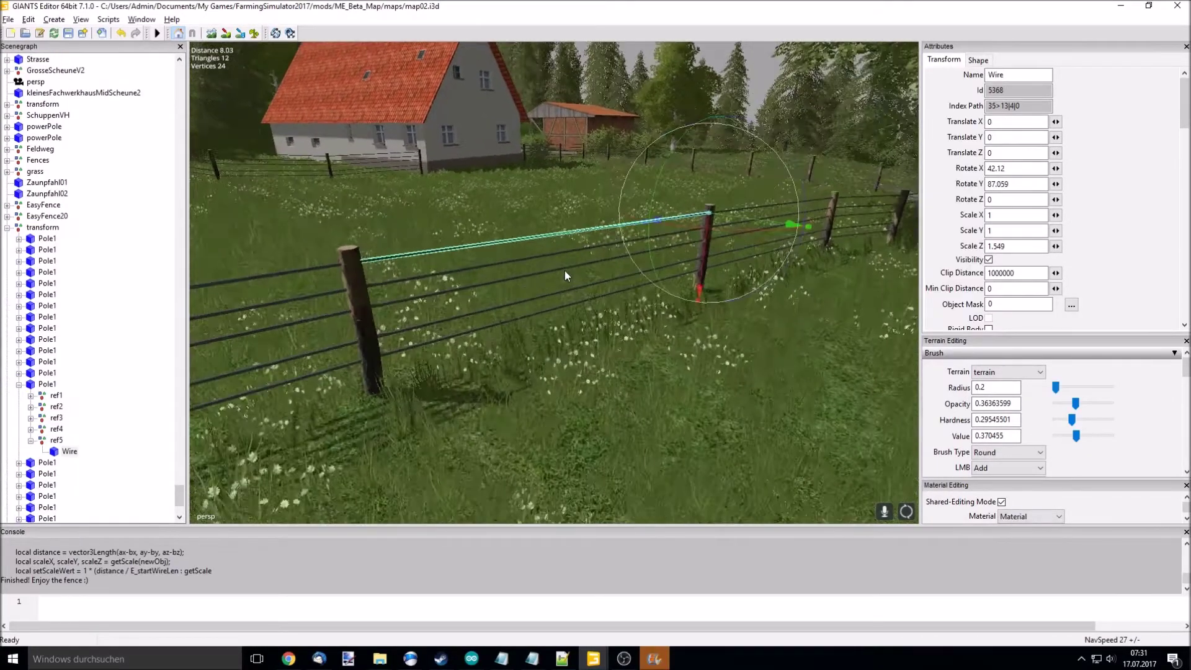
left_click(509, 261)
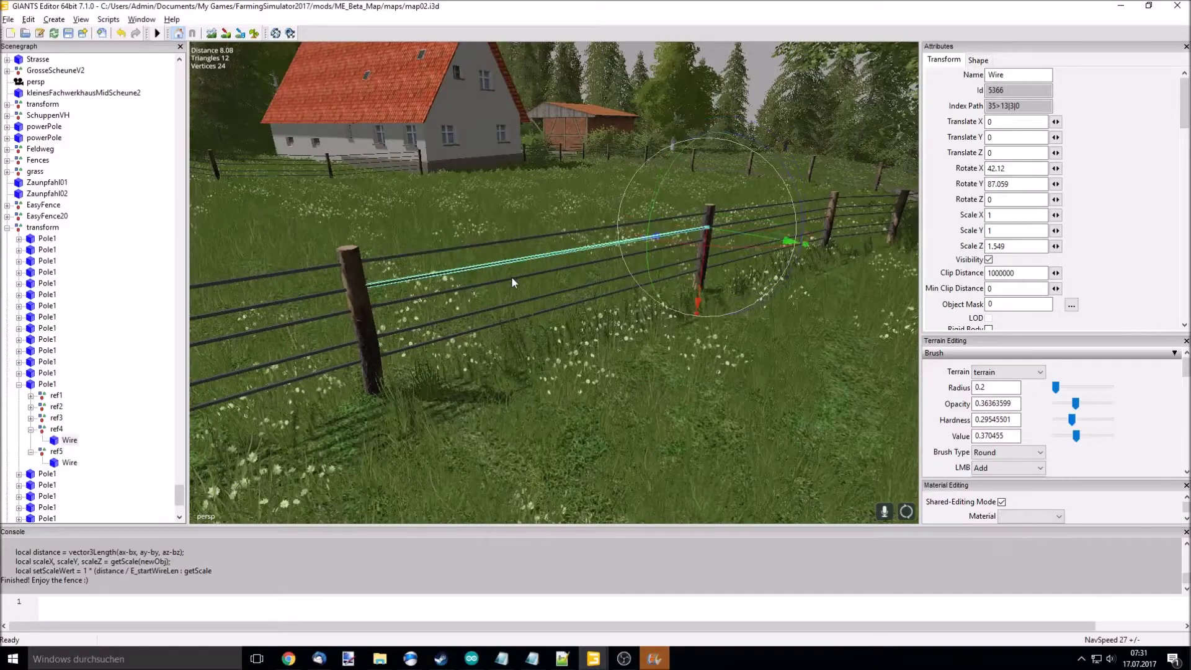
left_click(511, 276)
- Highlight EasyFence.lua's settings on lines 14–23, then deselect and minimize the script
right_click_drag(365, 347, 442, 360)
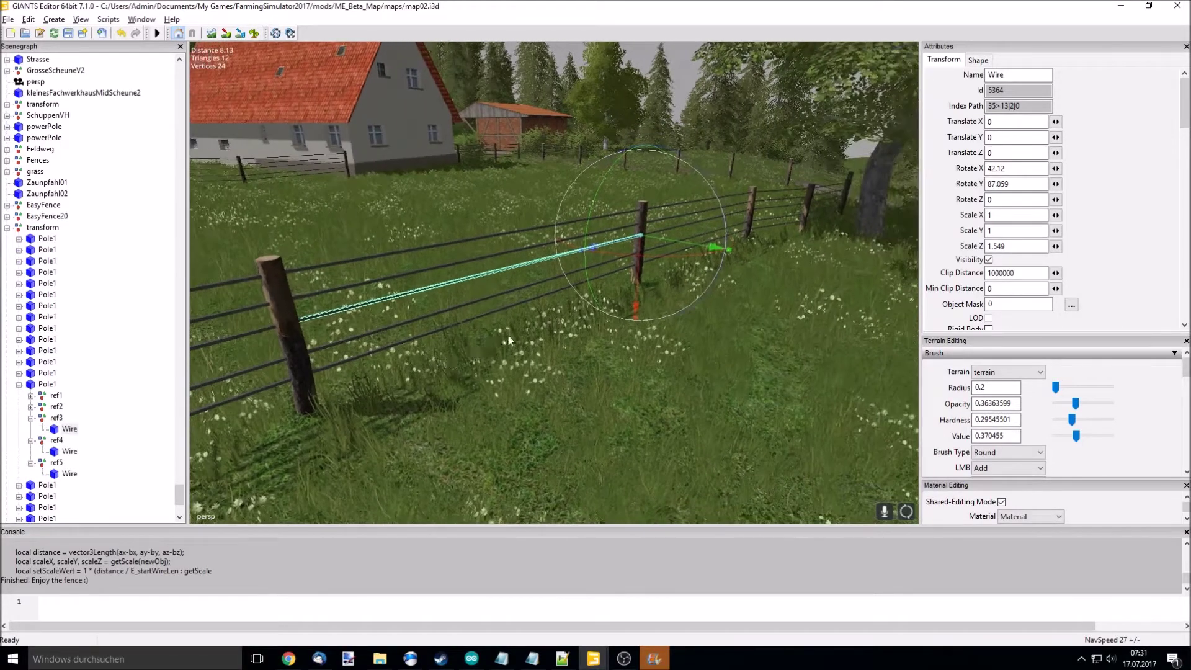
mouse_move(566, 303)
right_mouse_down()
mouse_move(565, 319)
mouse_move(602, 340)
mouse_move(520, 387)
mouse_move(690, 329)
mouse_move(510, 308)
mouse_move(656, 220)
mouse_move(719, 210)
mouse_move(554, 233)
mouse_move(671, 187)
right_mouse_up()
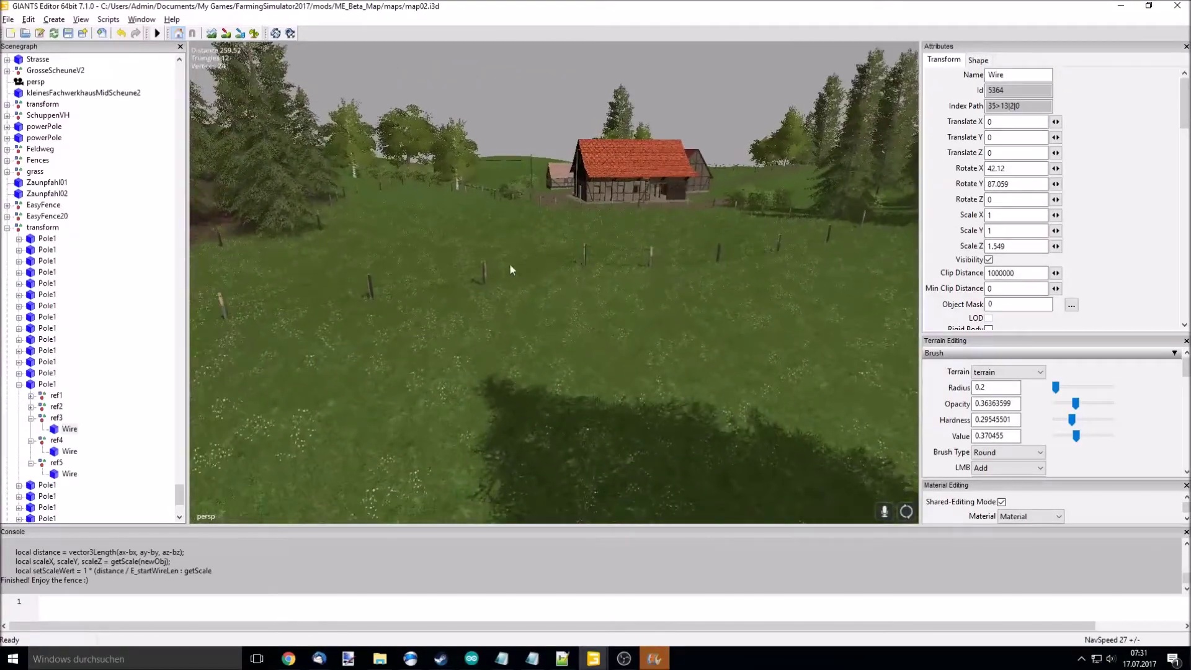
mouse_move(779, 280)
right_mouse_down()
mouse_move(726, 237)
mouse_move(663, 258)
mouse_move(665, 353)
mouse_move(671, 252)
mouse_move(514, 320)
mouse_move(328, 324)
mouse_move(663, 338)
mouse_move(663, 315)
mouse_move(661, 419)
right_mouse_up()
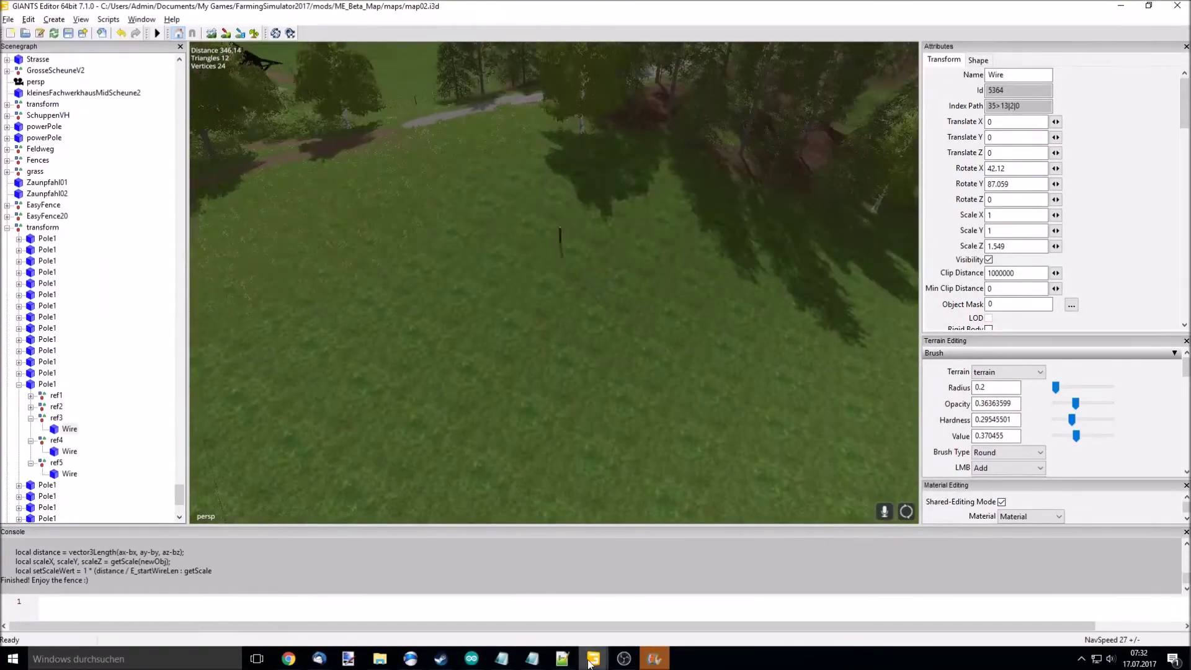
left_click(655, 613)
scroll(852, 290, "down", 5)
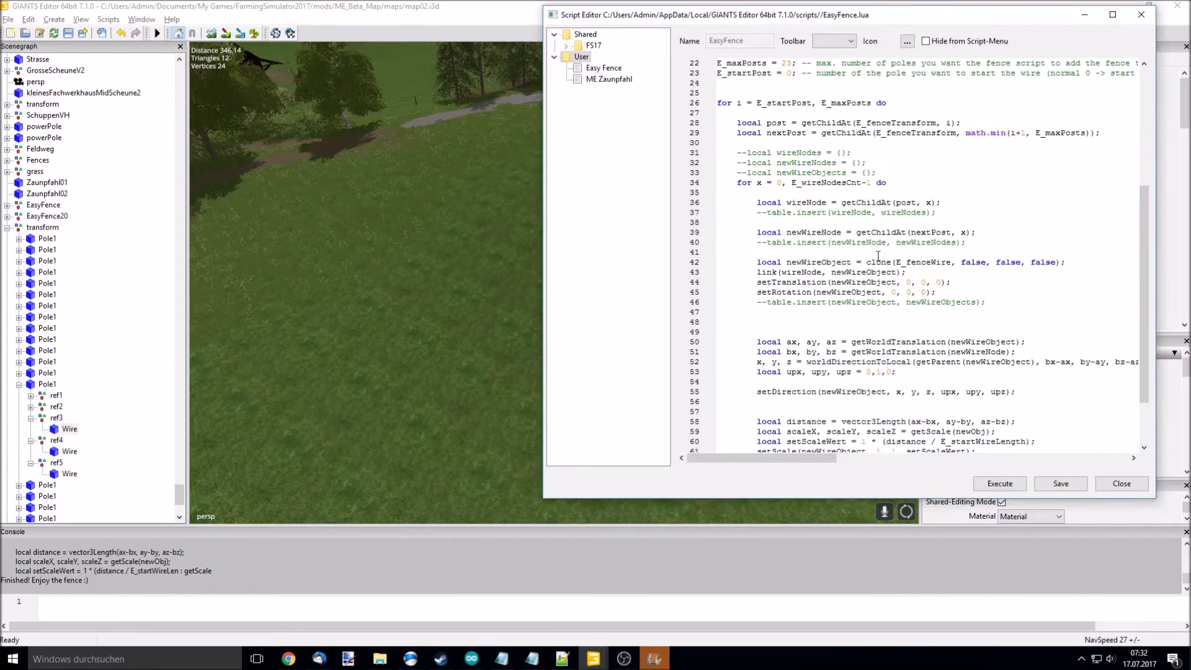
scroll(877, 268, "down", 4)
scroll(877, 267, "up", 9)
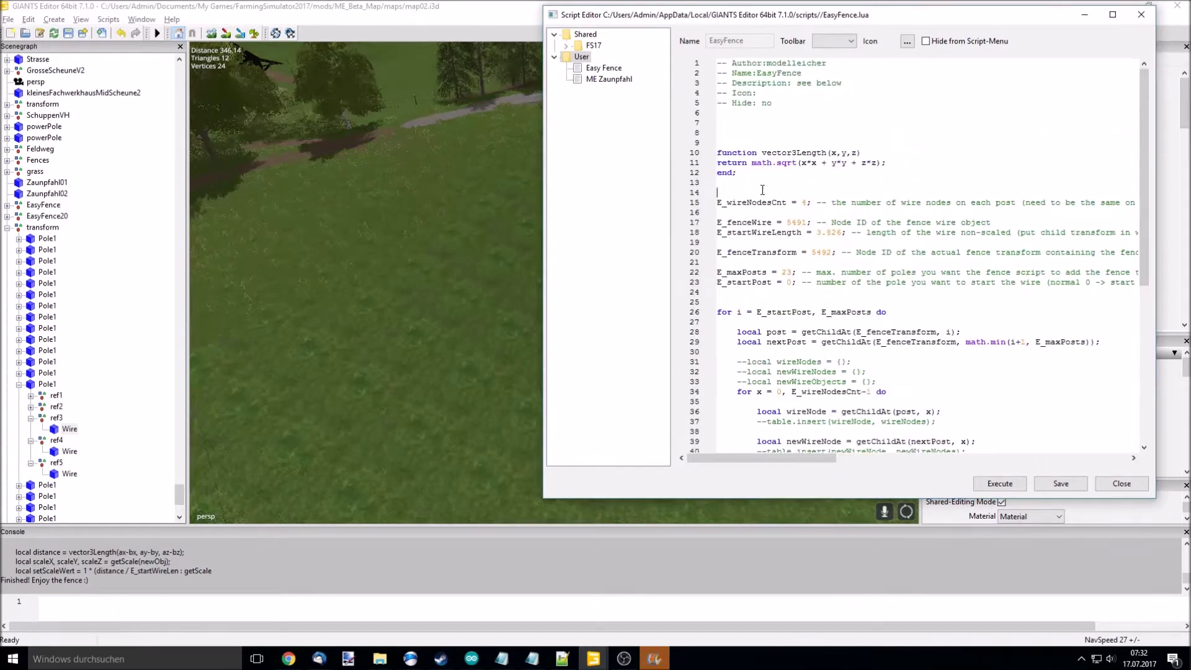
left_click_drag(761, 190, 828, 291)
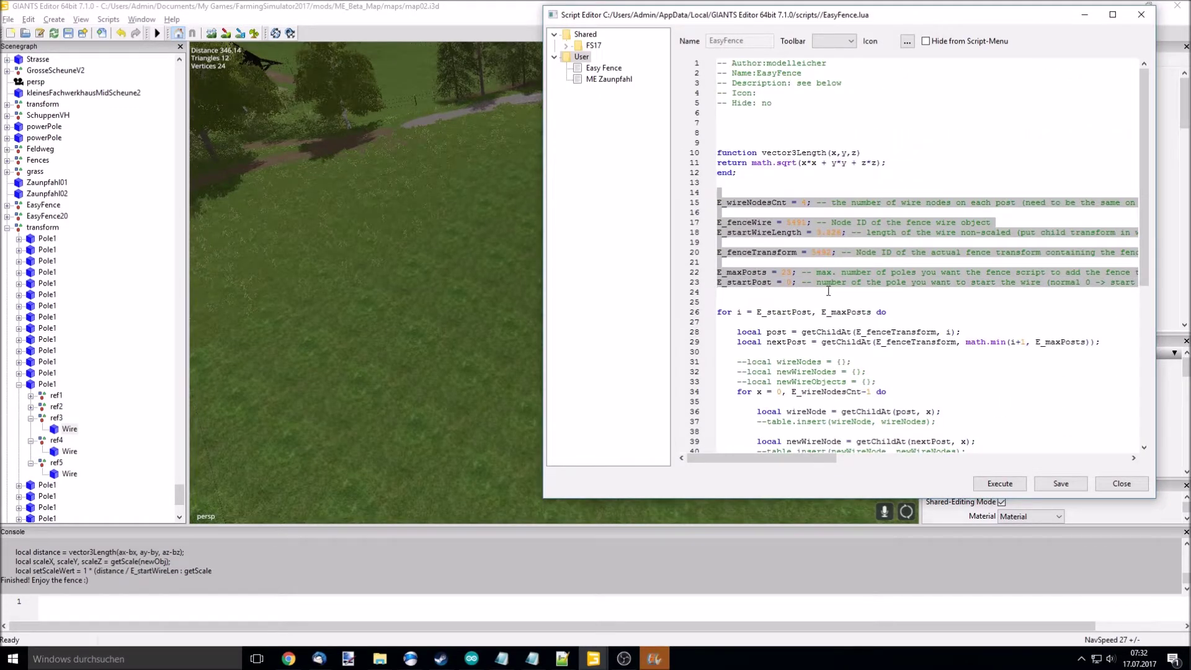
left_click(777, 300)
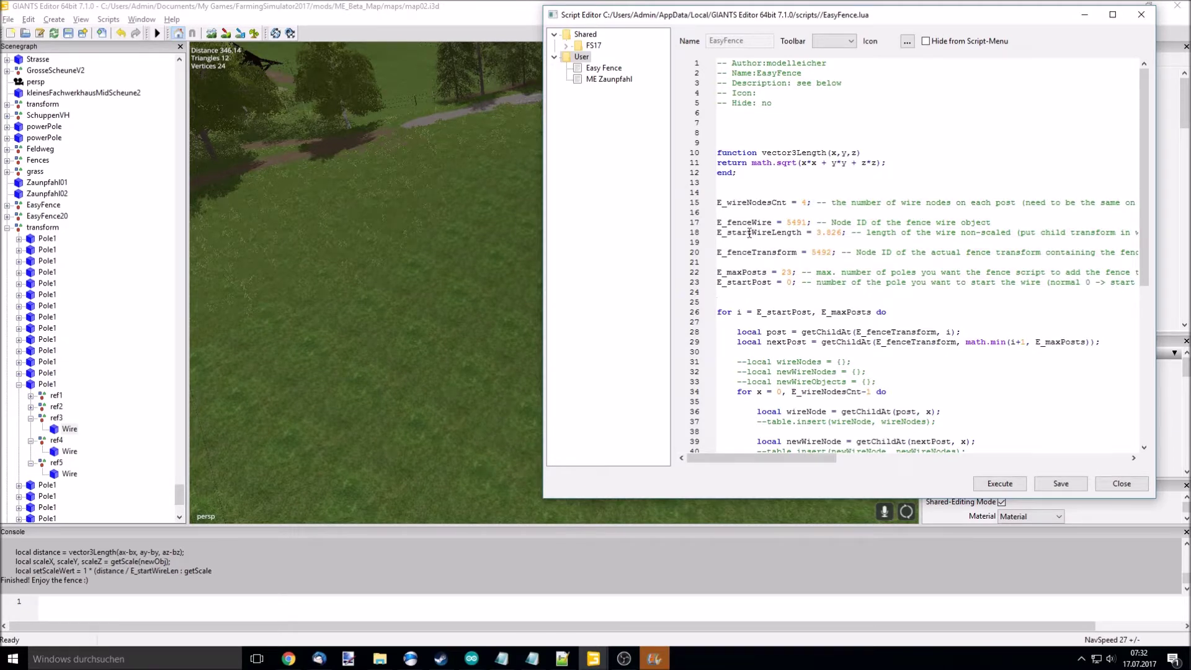
left_click(1083, 15)
- Select the template pole and the wire lying on the grass
right_click_drag(800, 211, 470, 157)
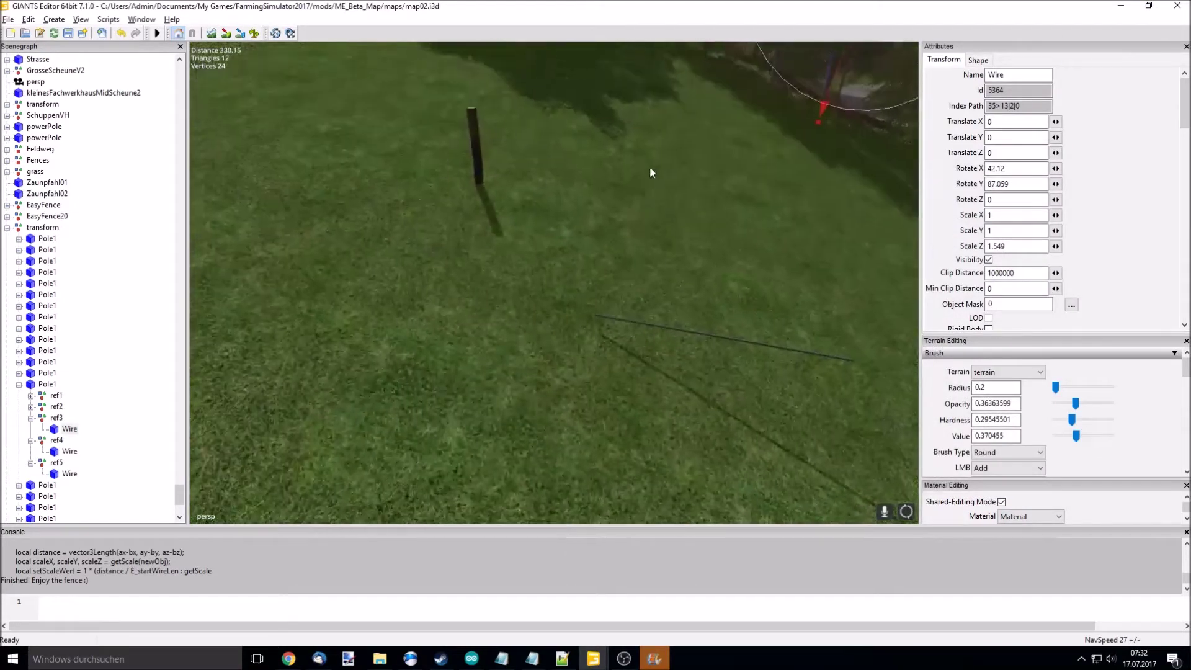
left_click(475, 156)
mouse_move(508, 235)
right_mouse_down()
mouse_move(649, 358)
mouse_move(673, 357)
mouse_move(609, 276)
mouse_move(578, 275)
mouse_move(602, 271)
right_mouse_up()
left_click(654, 360)
mouse_move(515, 292)
right_mouse_down()
mouse_move(545, 298)
mouse_move(536, 302)
mouse_move(534, 288)
right_mouse_up()
scroll(146, 379, "down", 1)
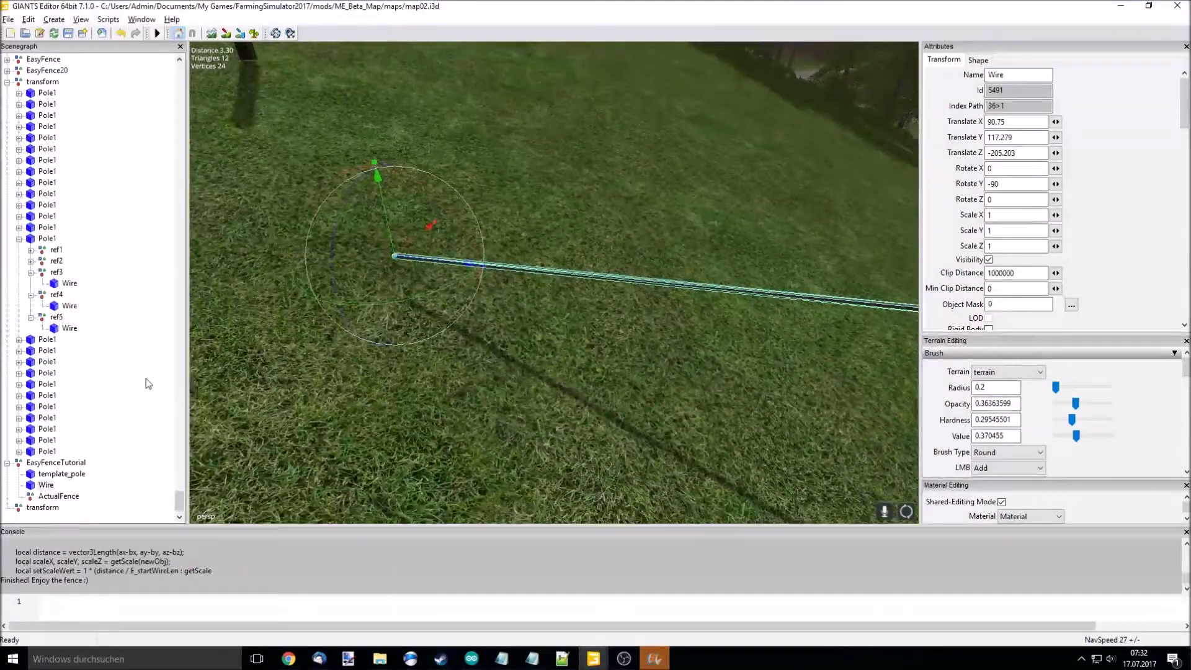
scroll(330, 420, "down", 3)
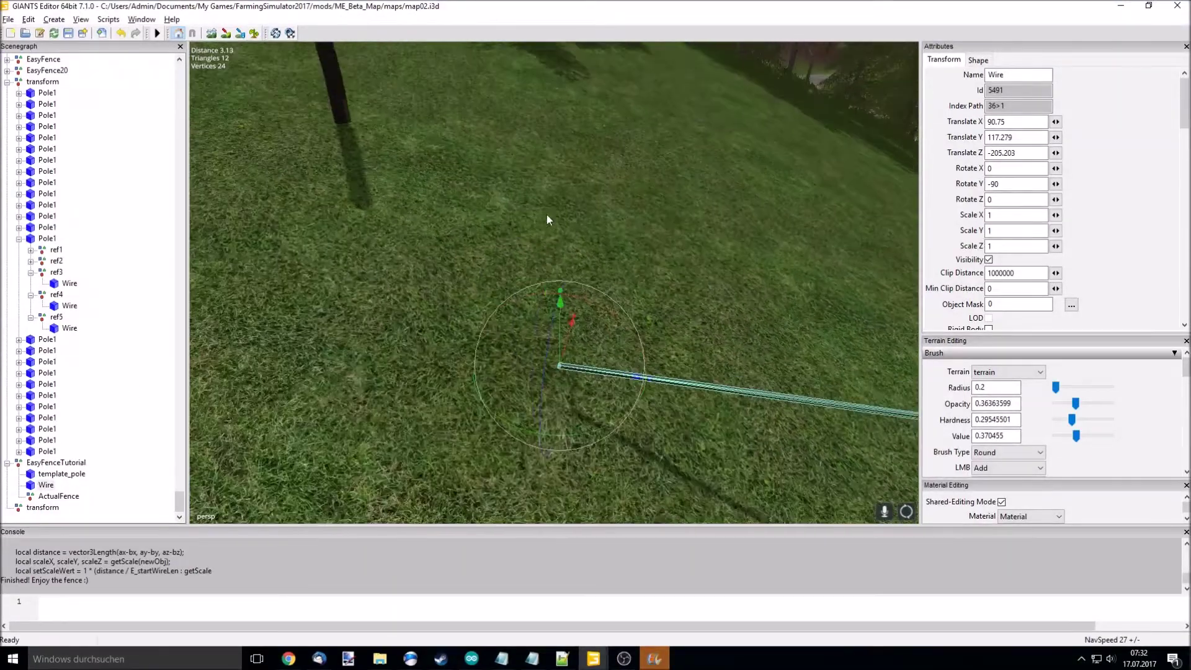
- Inspect the EasyFenceTutorial group, template_pole, Wire, ActualFence and the transform node below
left_click(58, 464)
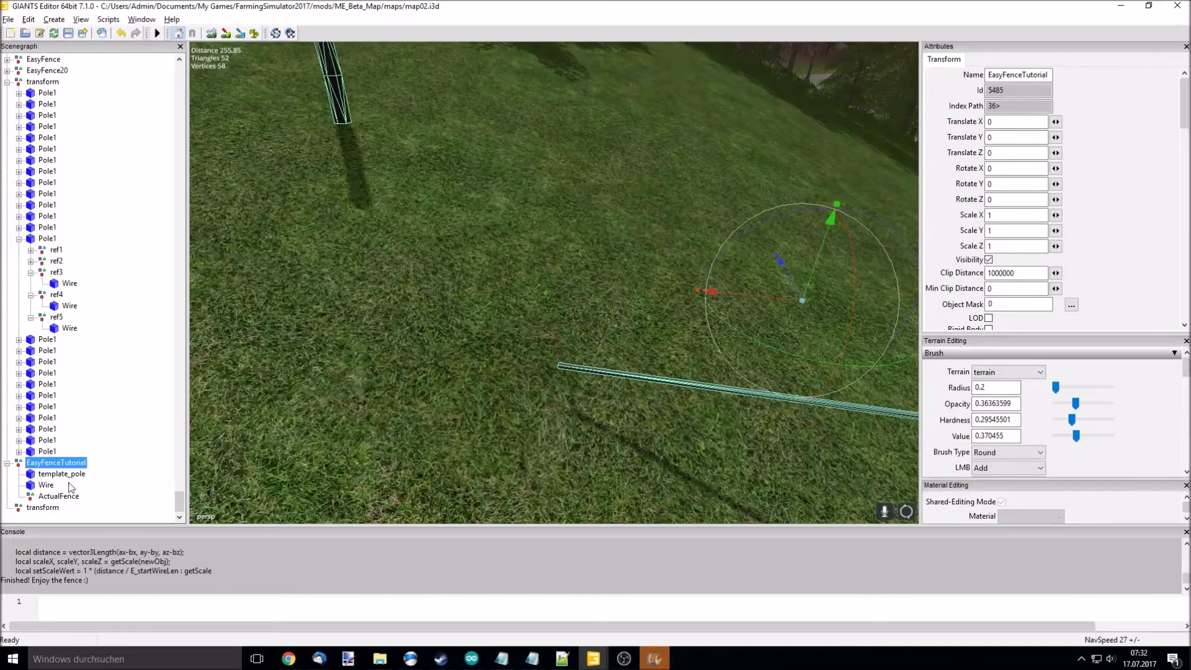
left_click(61, 473)
left_click(54, 486)
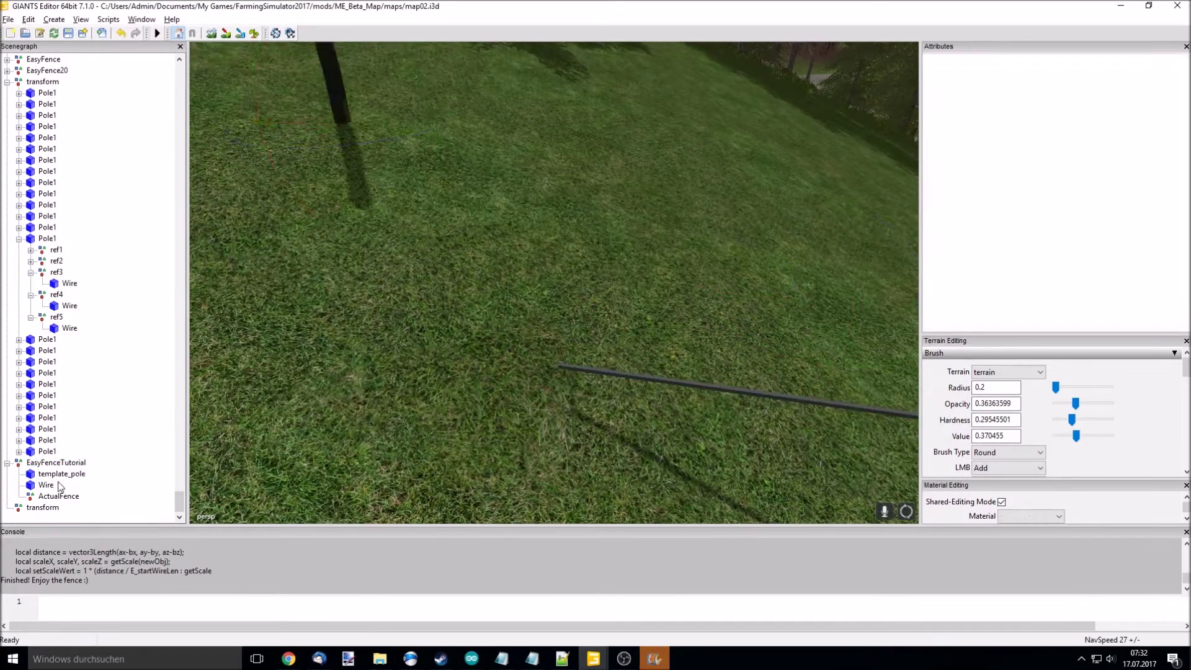
left_click(60, 498)
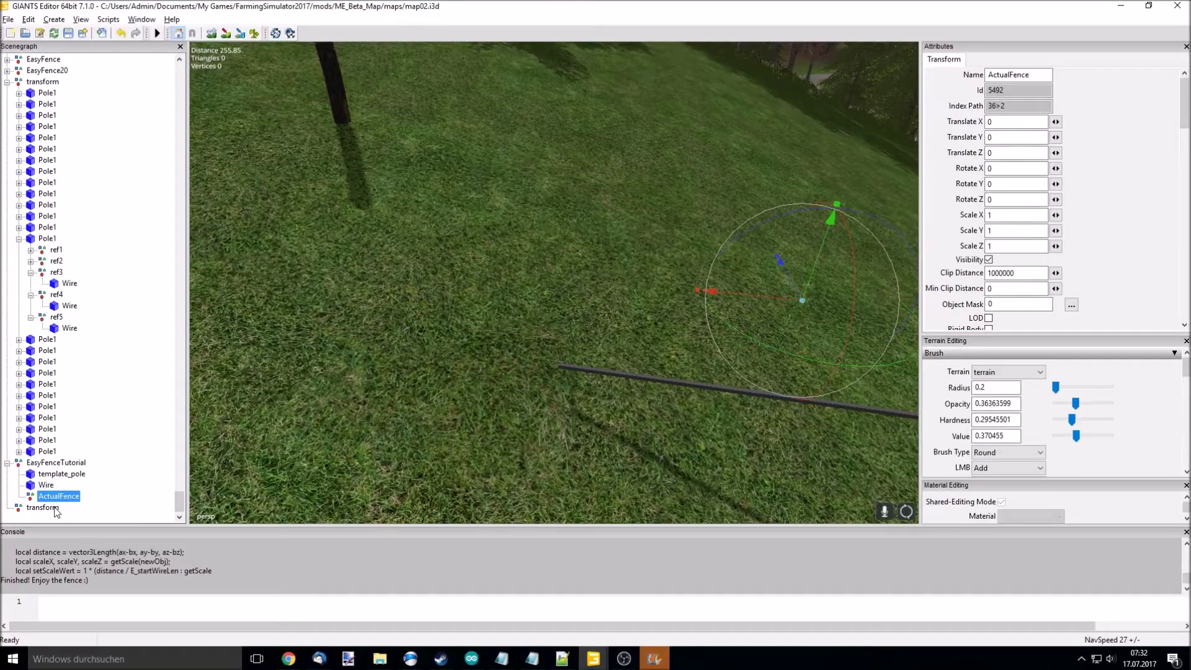
left_click(54, 508)
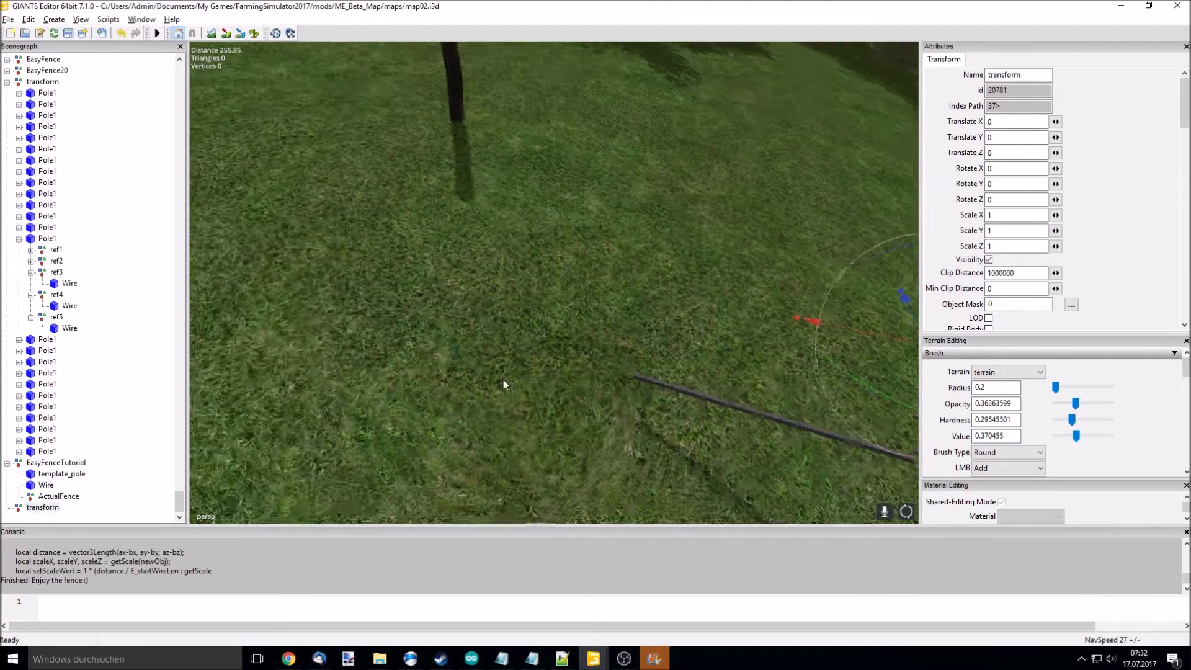
scroll(503, 379, "up", 5)
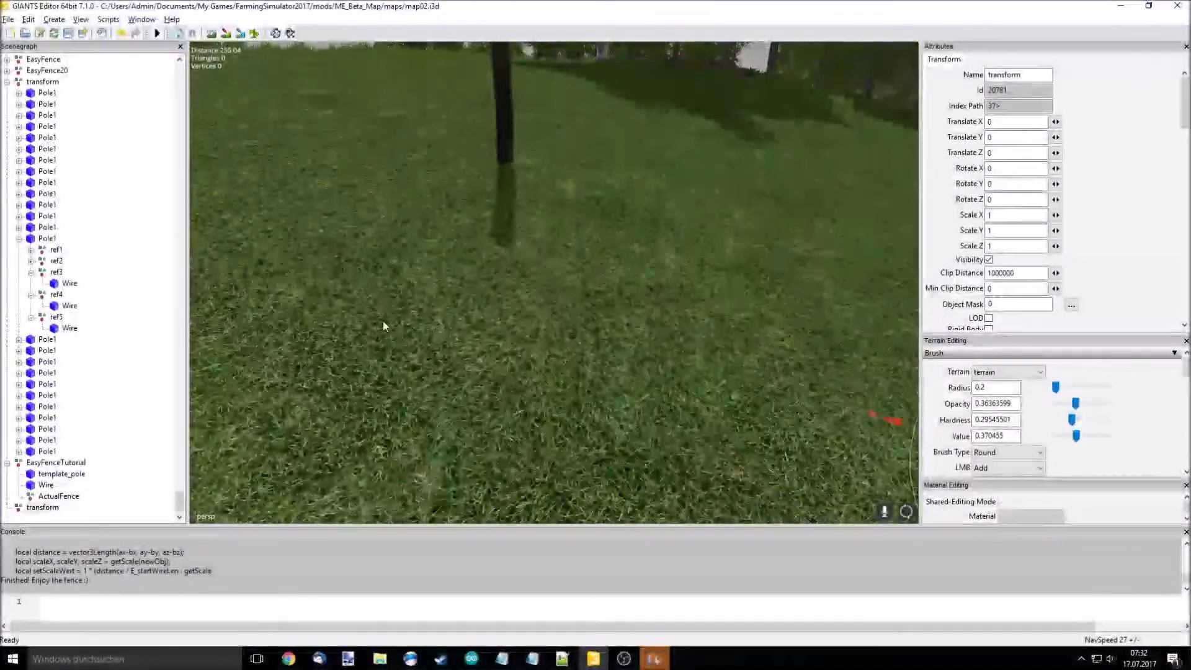
- Create three transform attachment points under template_pole at heights about 0.42, 0.98 and 1.45
left_click(61, 474)
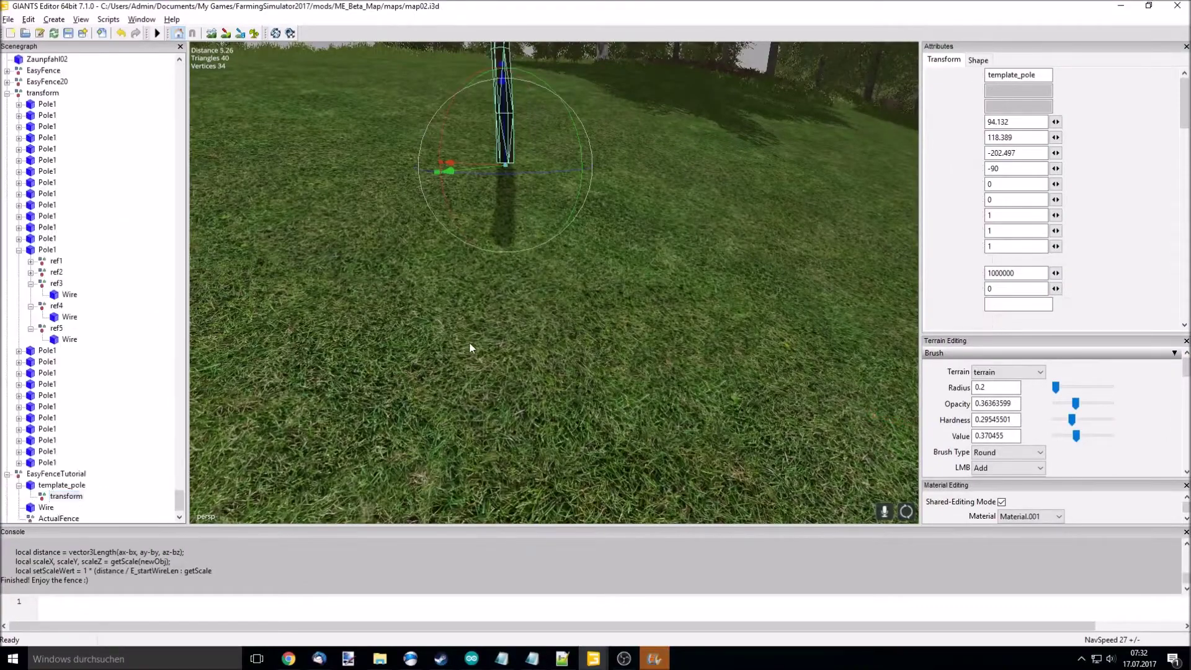
left_click(529, 299)
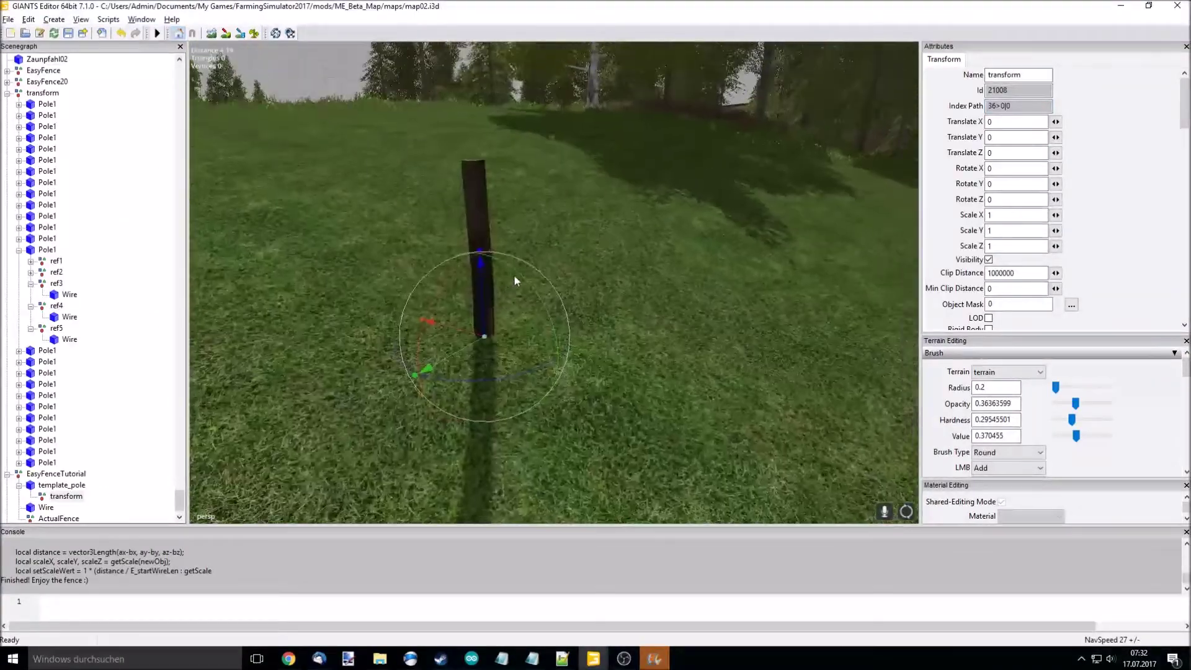
scroll(513, 275, "up", 3)
left_click_drag(503, 279, 505, 220)
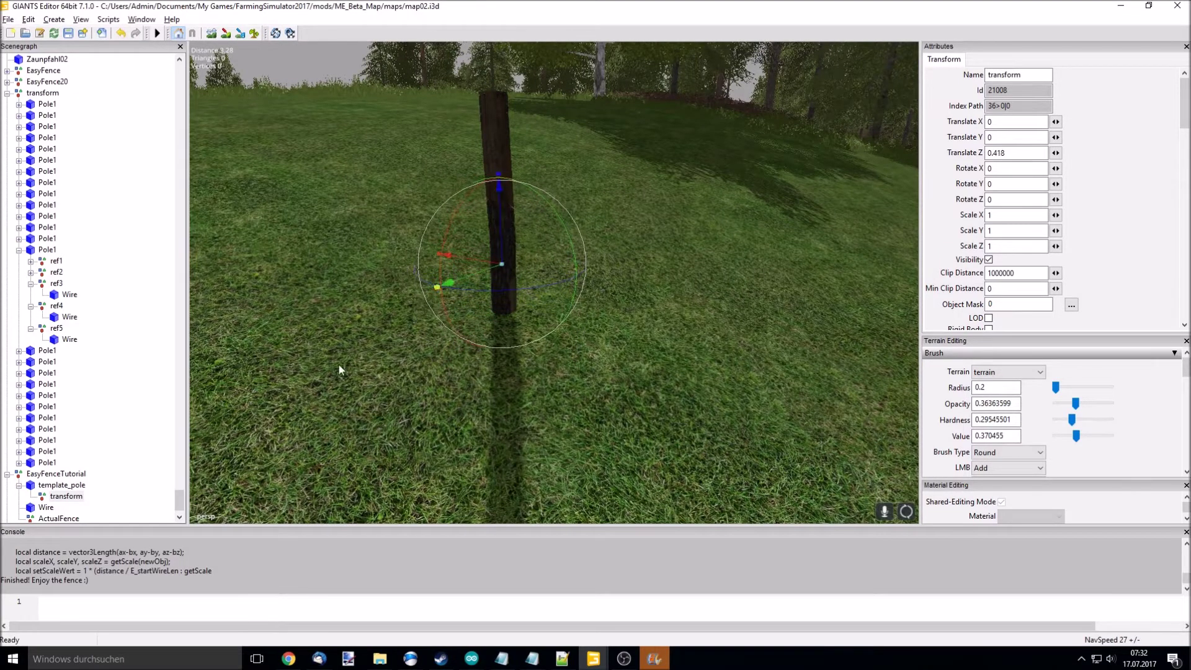
key("ctrl+d")
mouse_move(505, 220)
left_mouse_down()
mouse_move(505, 82)
mouse_move(507, 92)
left_mouse_up()
key("ctrl+d")
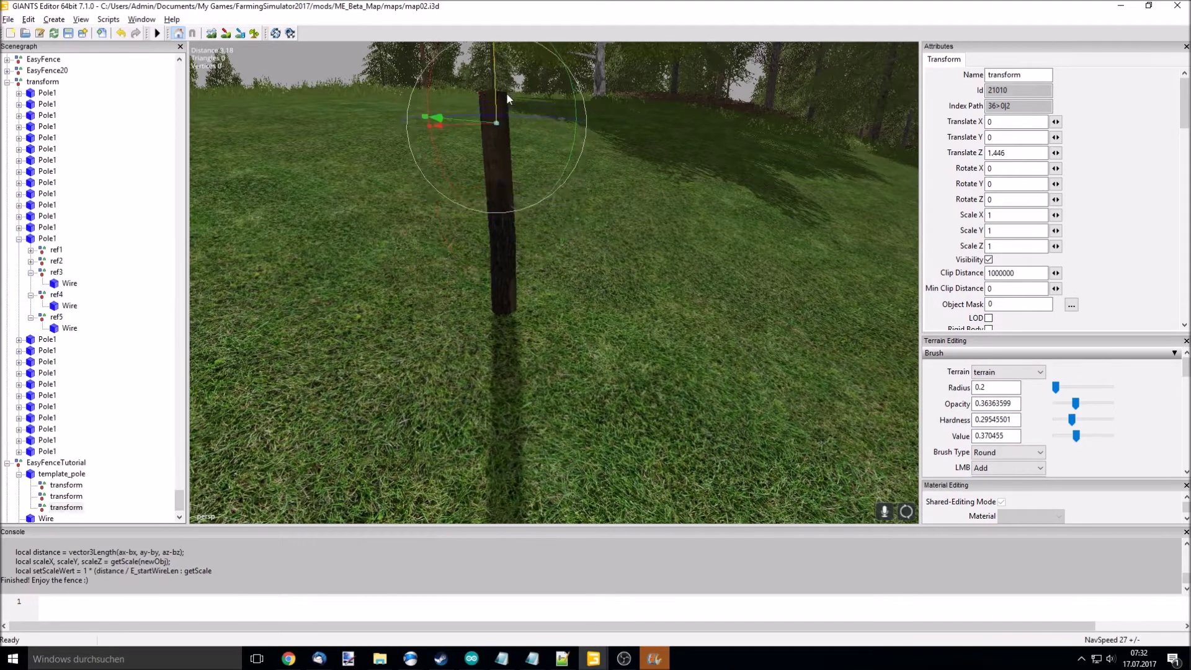
left_click(65, 485)
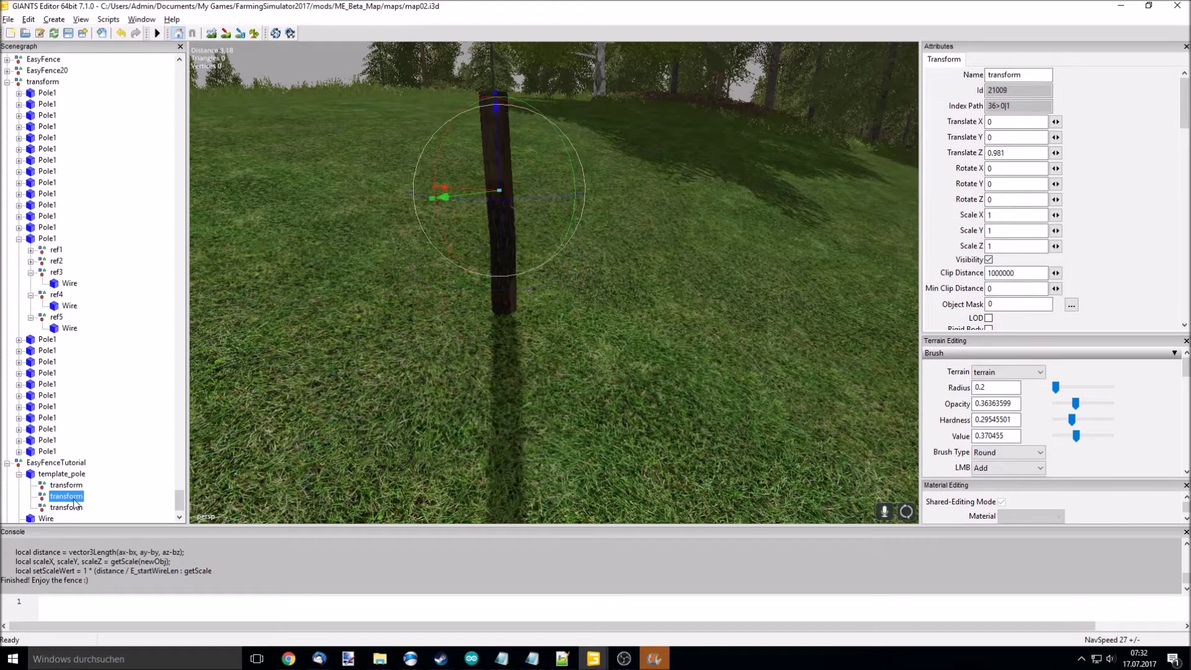
left_click(66, 508)
scroll(473, 312, "down", 5)
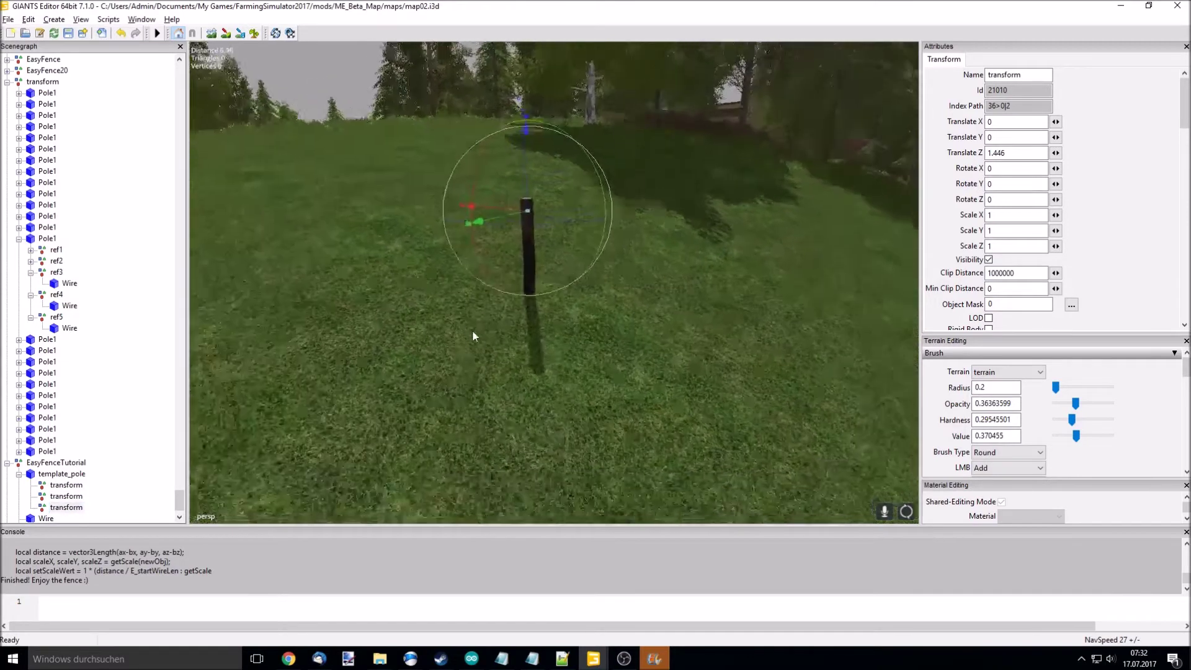
key("Right")
key("Right")
key("Right")
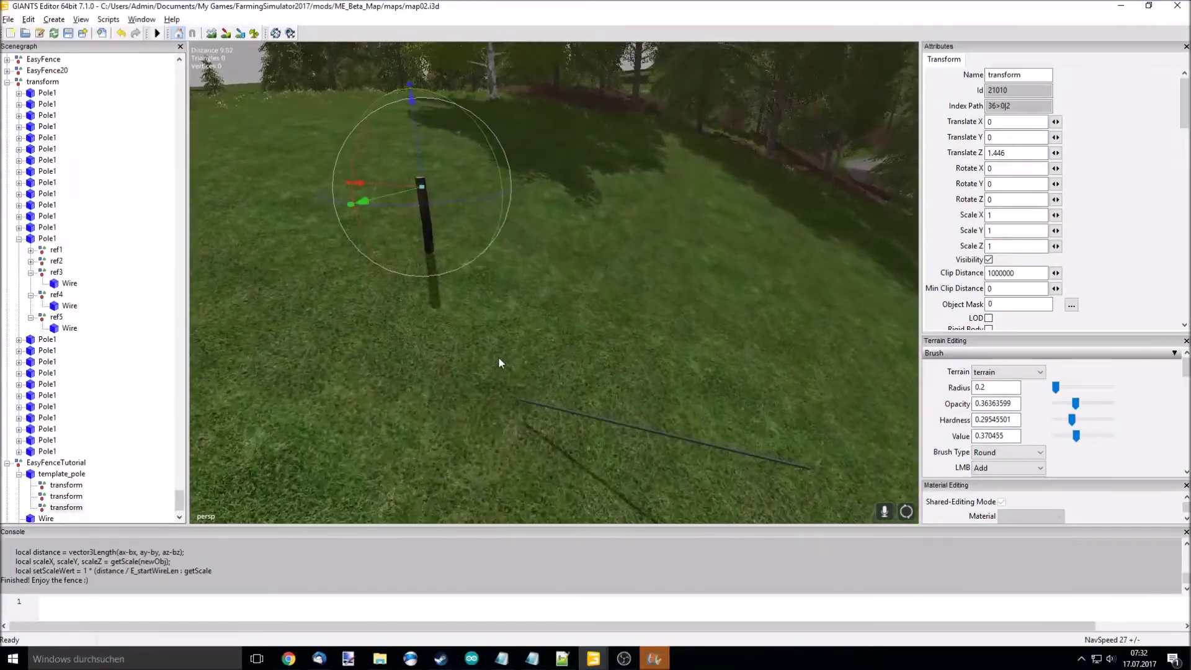
scroll(86, 511, "down", 1)
scroll(515, 365, "up", 5)
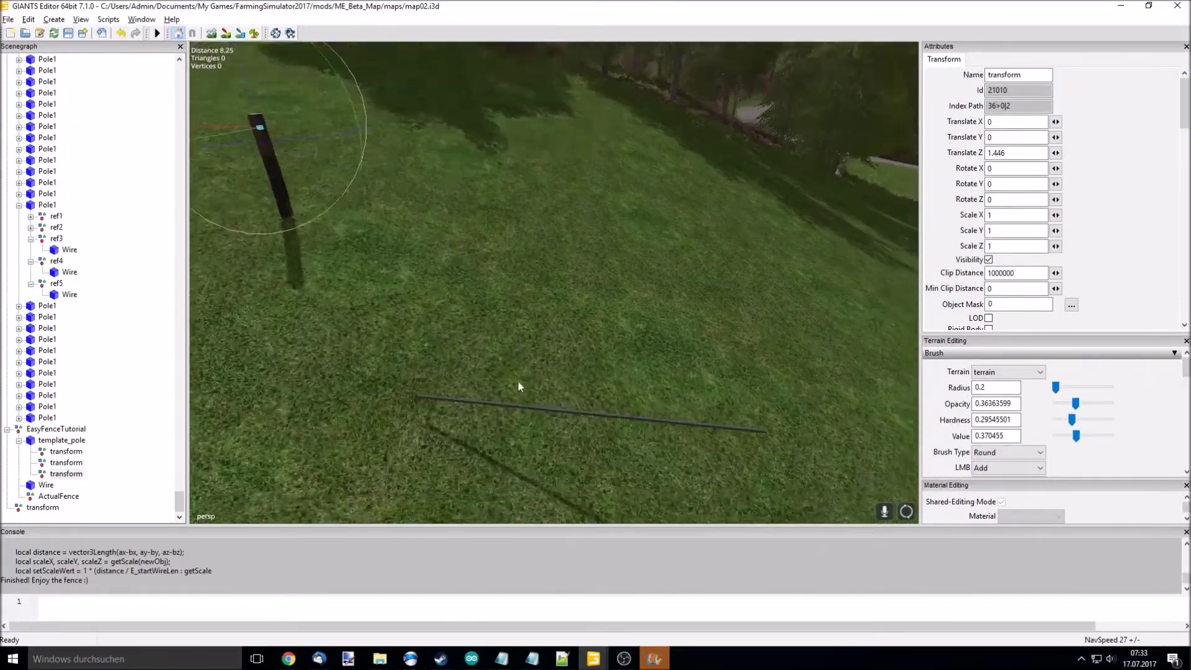
- Add a child transform node under the tutorial's Wire object with Ctrl+T
key("Down")
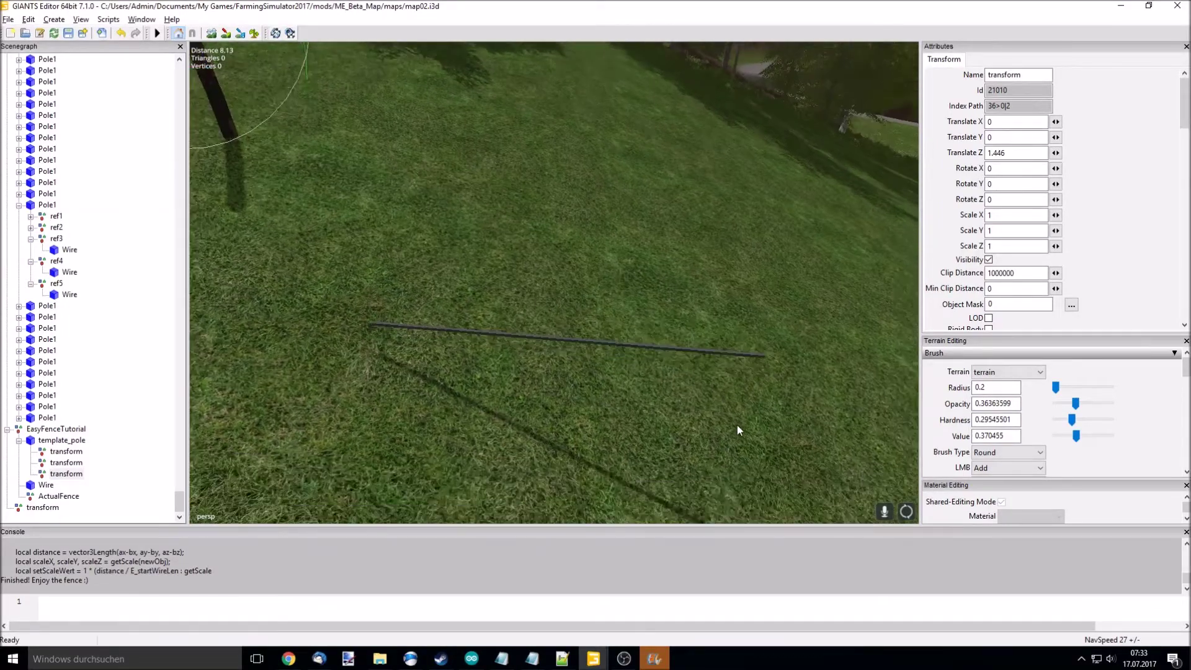
key("Down")
key("Down")
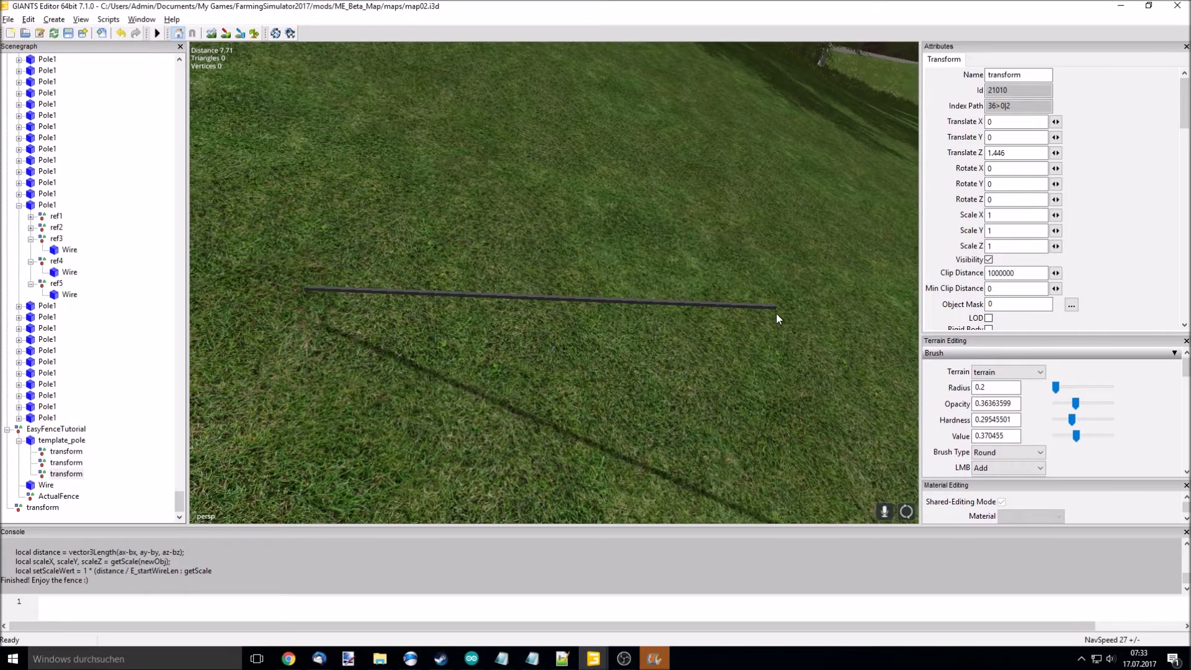
left_click(43, 507)
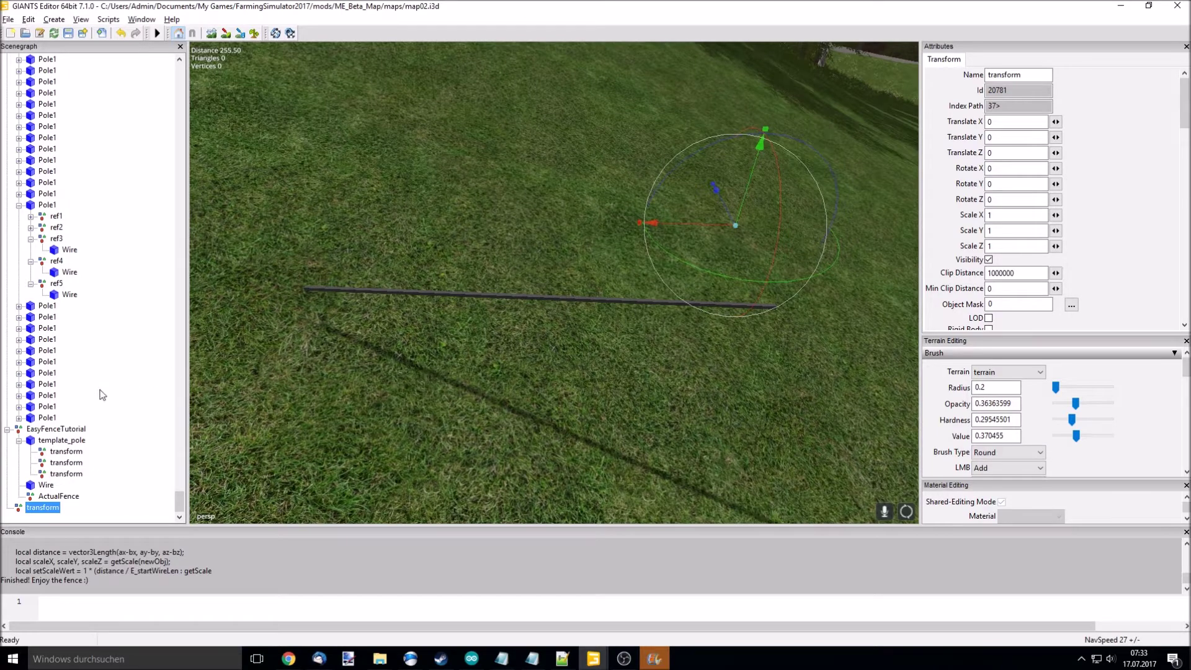
left_click(46, 485)
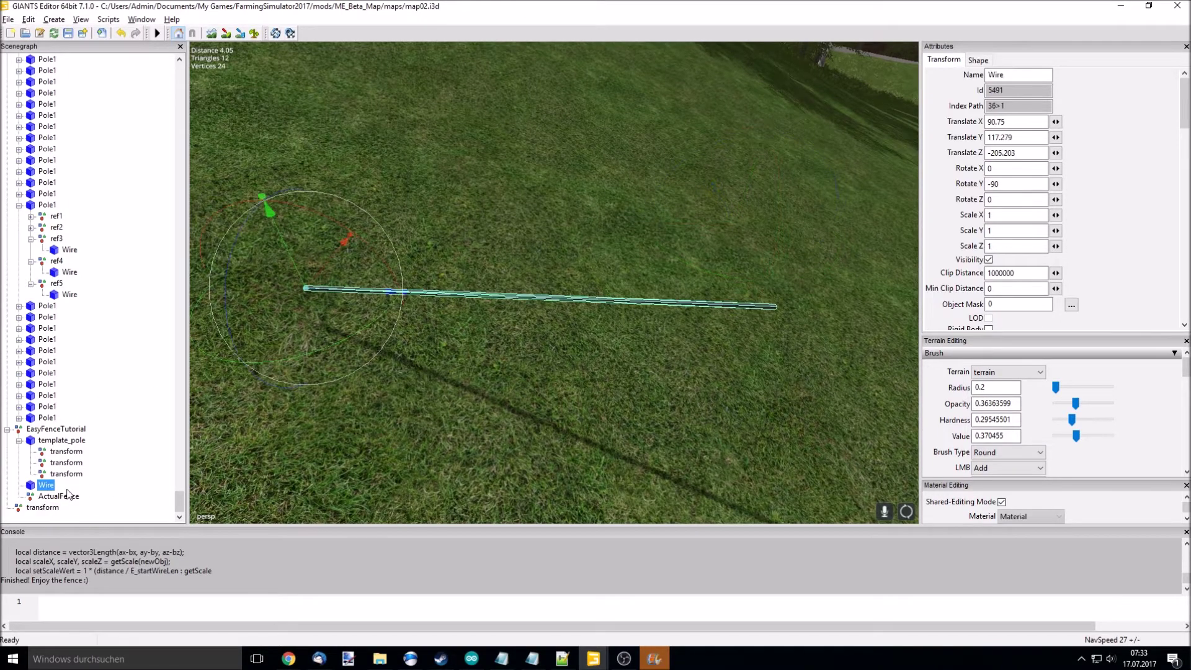
key("ctrl+t")
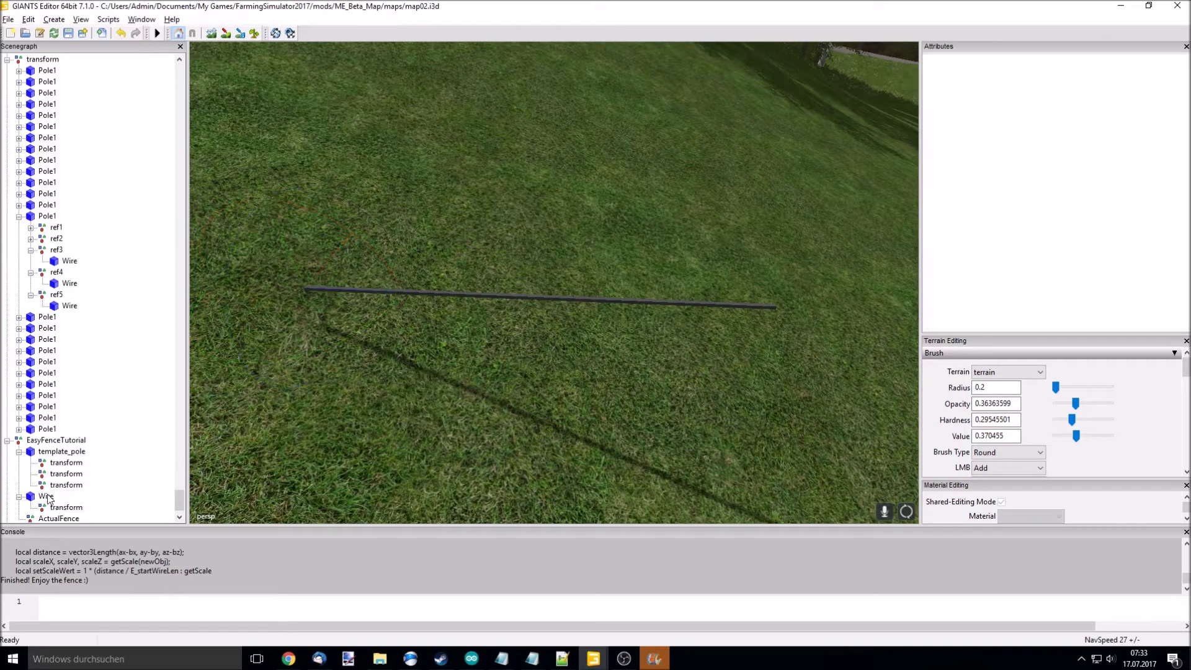
left_click(418, 296)
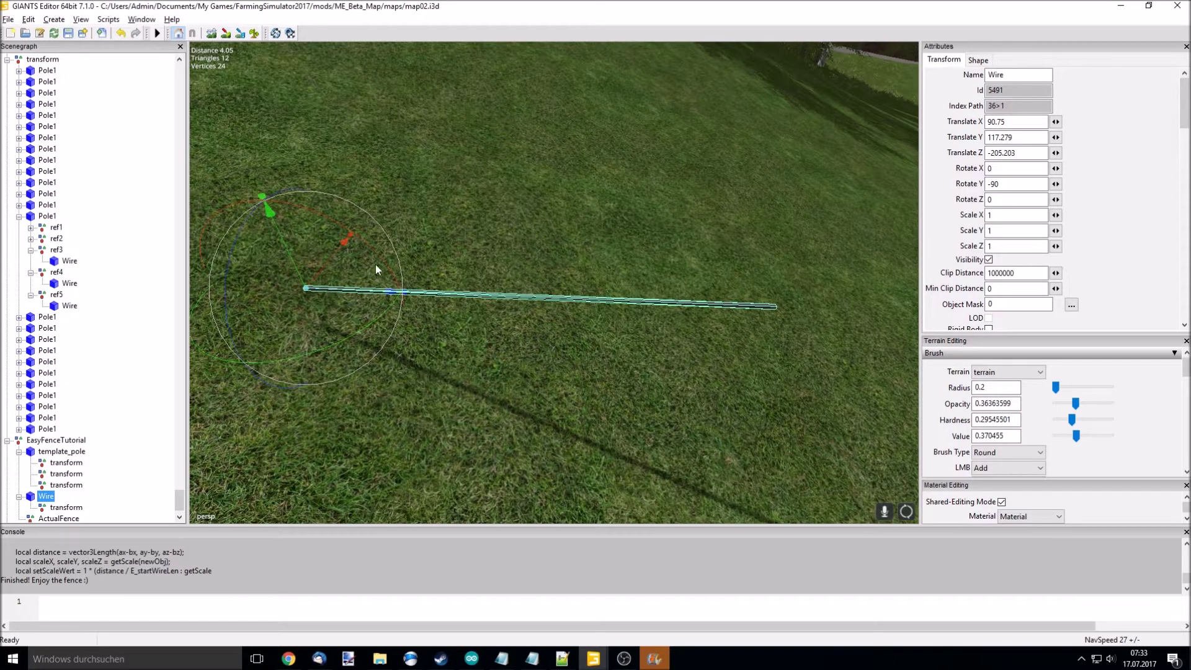
- With Wire's attributes (Id 5491) shown, browse the Edit menu and close it unchanged
left_click(29, 19)
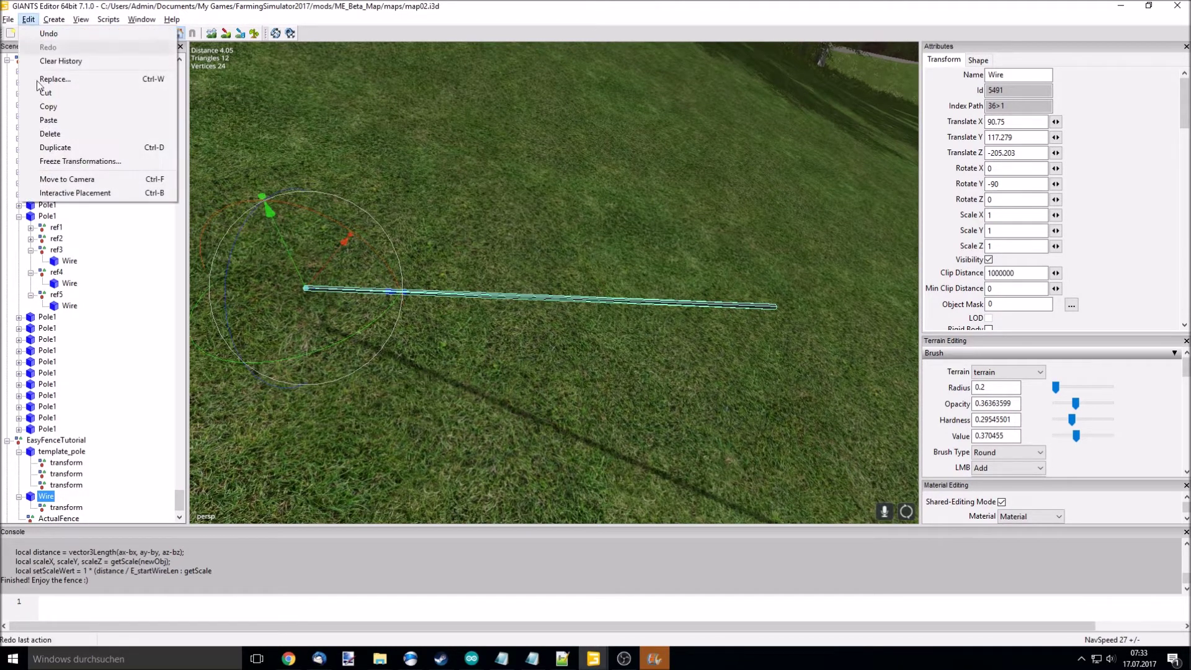
left_click(325, 5)
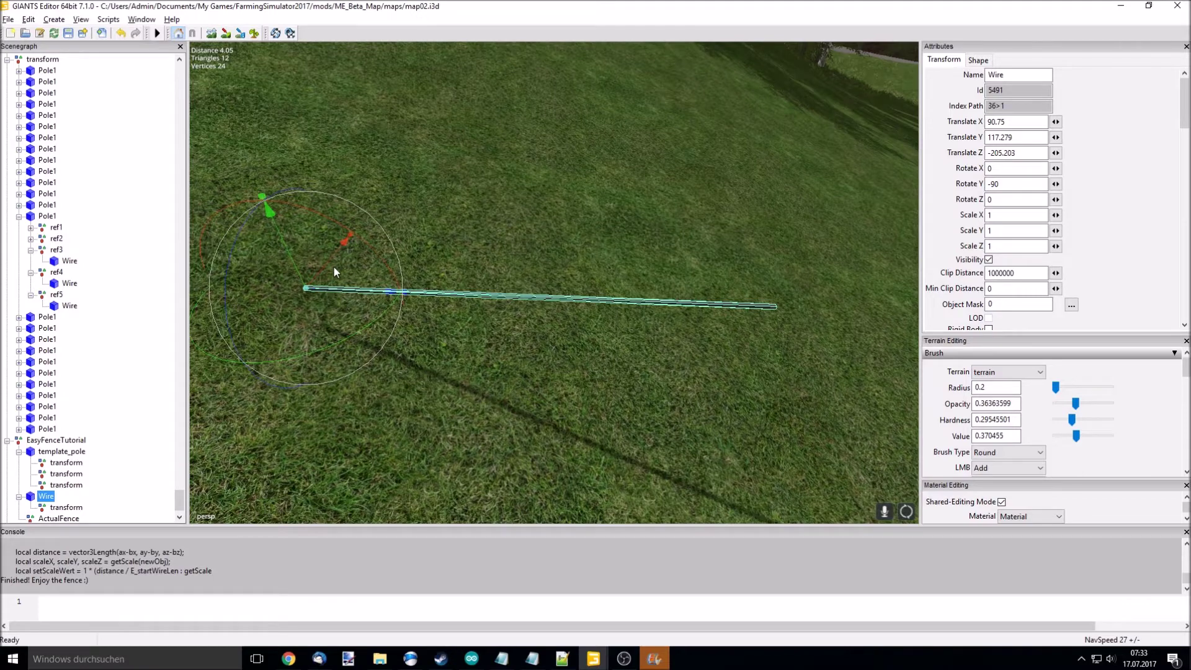
- Slide Wire's child transform to the wire's far end at Translate Z 3.828
key("Down")
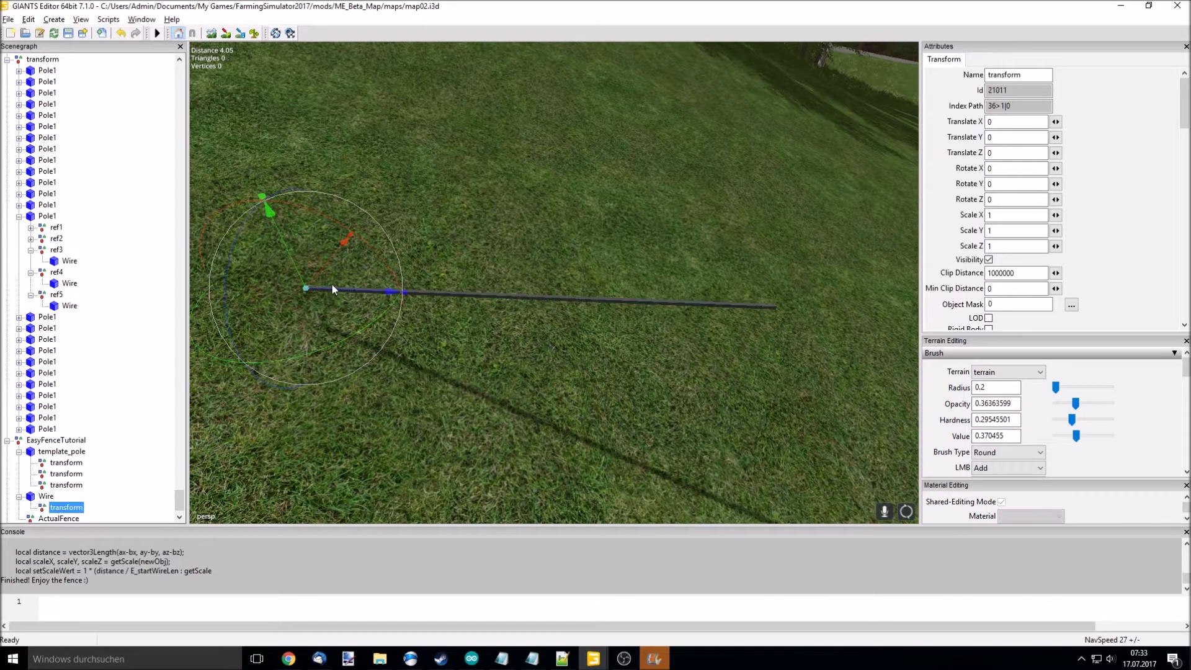
left_click_drag(543, 299, 860, 302)
middle_click_drag(861, 302, 741, 332)
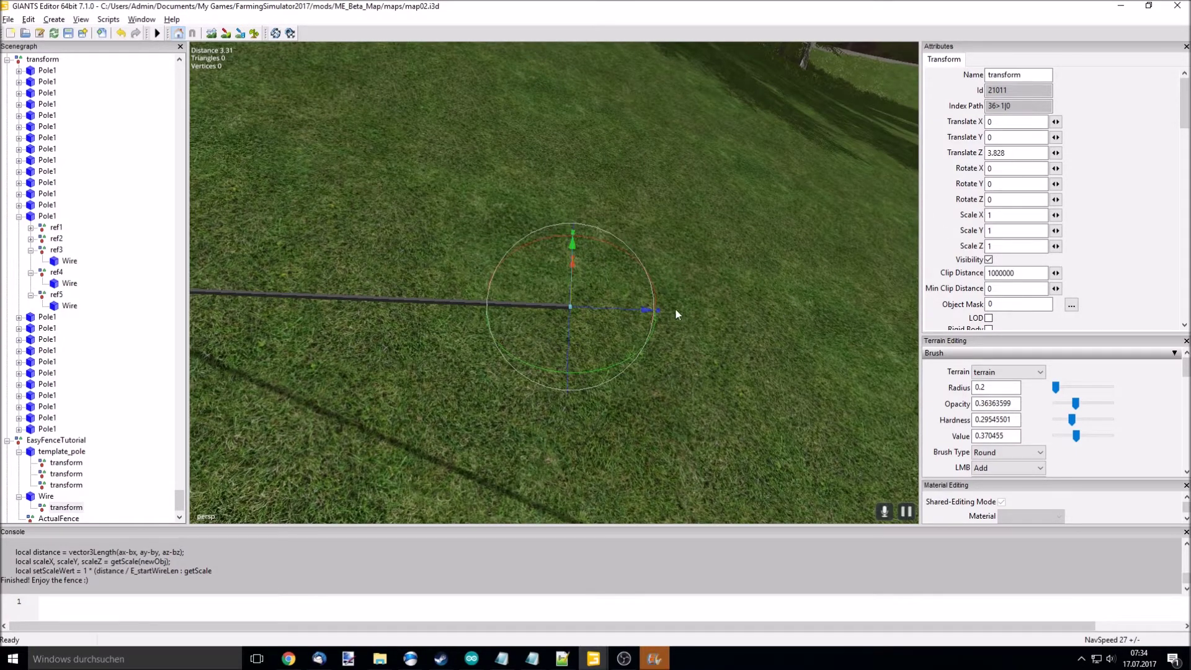
middle_click_drag(674, 308, 676, 295)
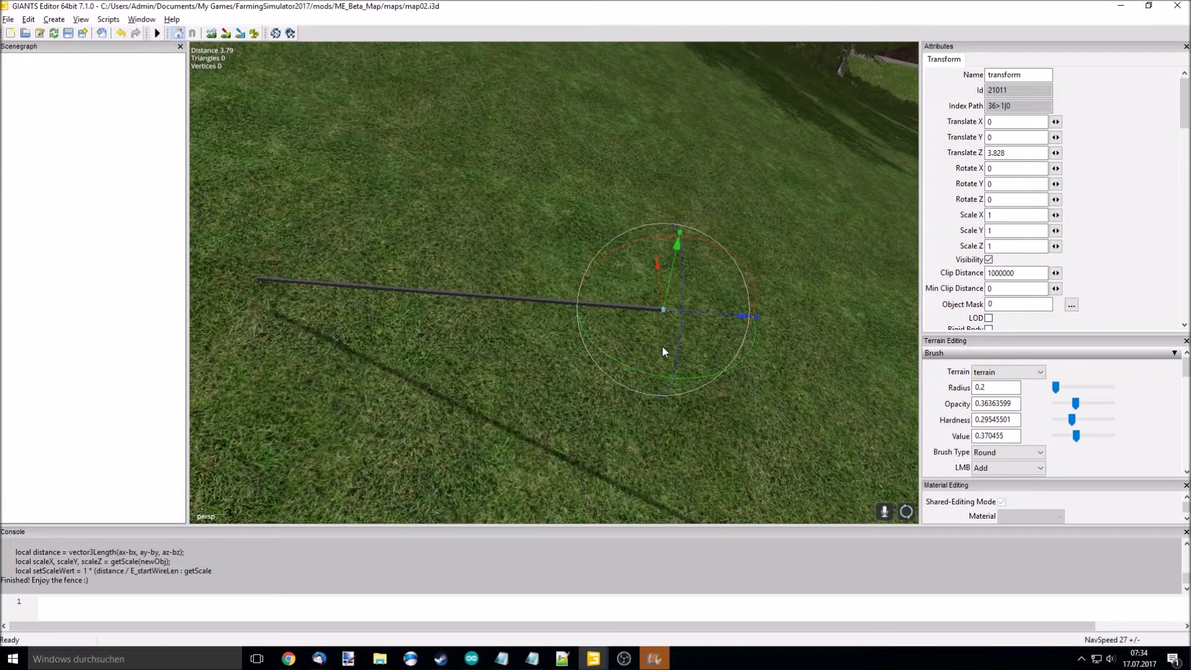
left_click(661, 345)
mouse_move(660, 295)
middle_mouse_down()
mouse_move(648, 280)
mouse_move(630, 295)
mouse_move(633, 262)
middle_mouse_up()
- Copy template_pole and paste it into the ActualFence group
mouse_move(604, 315)
middle_mouse_down()
mouse_move(614, 250)
mouse_move(596, 284)
mouse_move(556, 270)
middle_mouse_up()
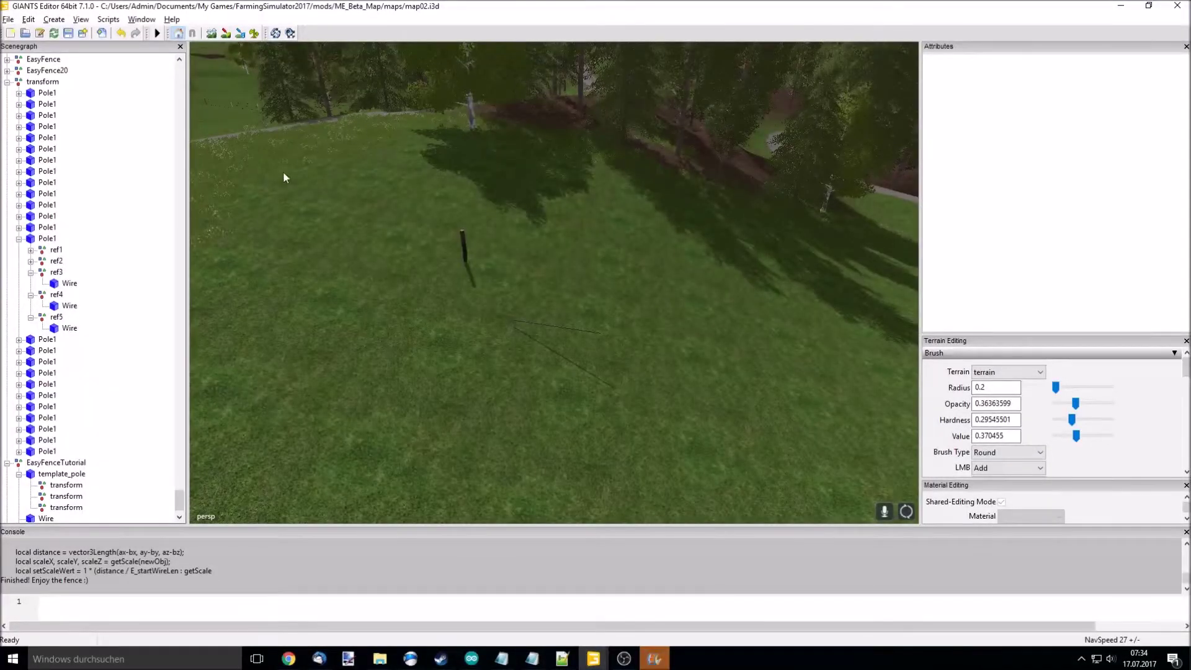
middle_click_drag(426, 275, 388, 315)
left_click(78, 476)
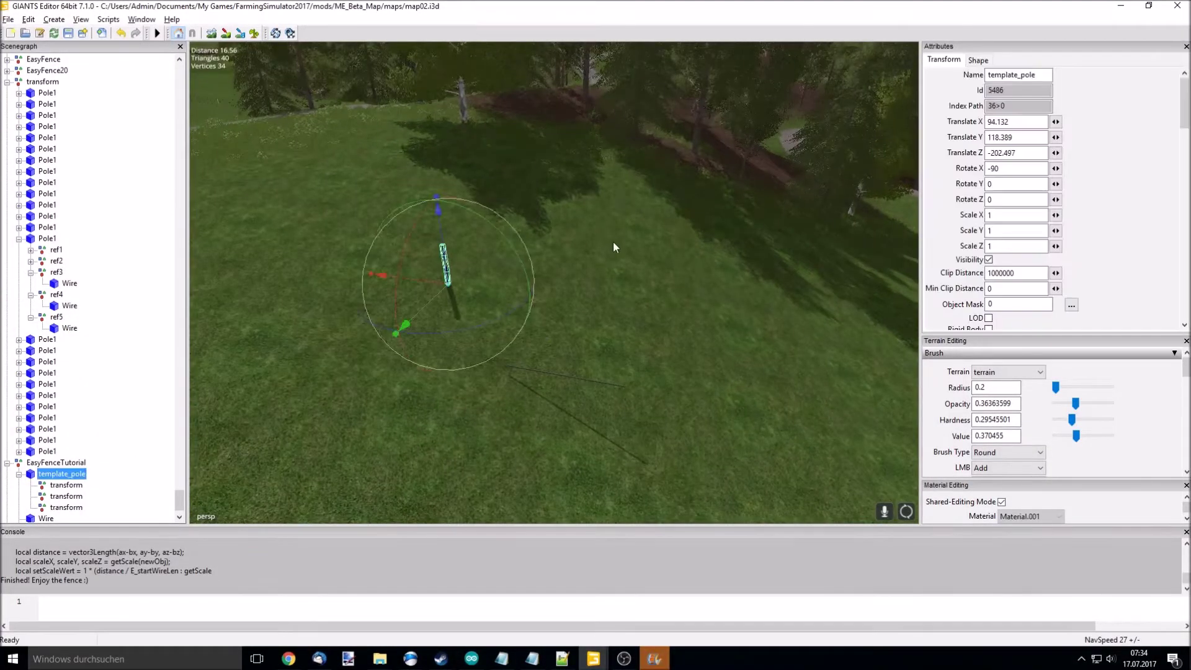
middle_click_drag(614, 240, 615, 269)
scroll(70, 470, "down", 1)
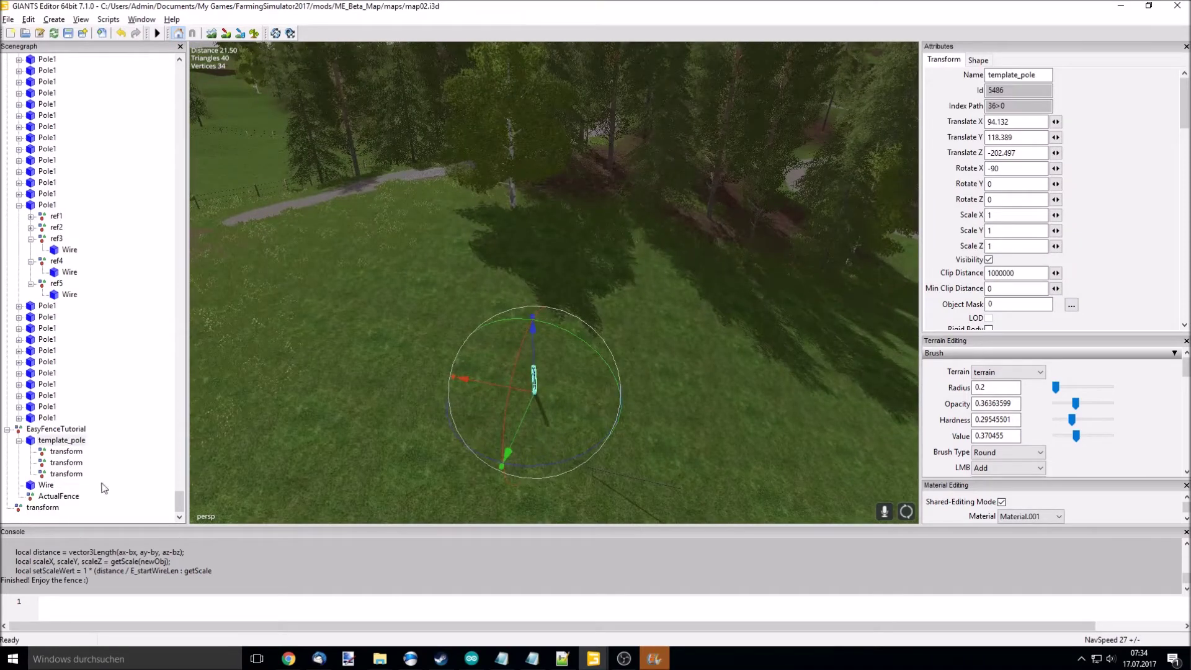
left_click(59, 496)
key("ctrl+v")
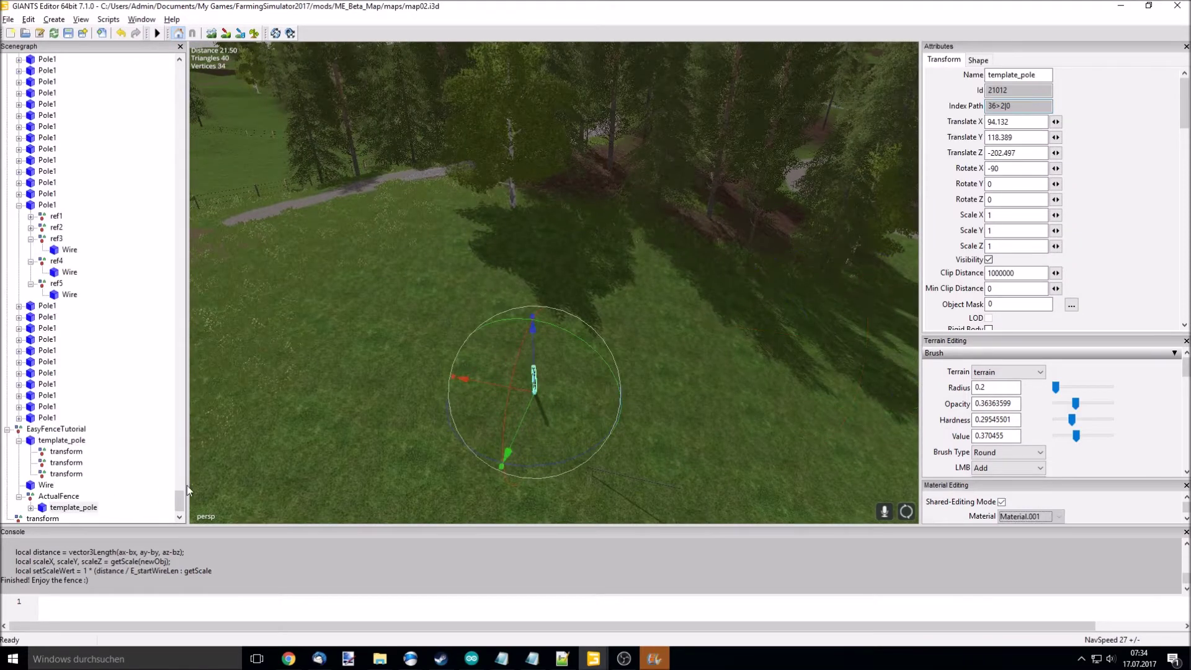
- Place the copied pole and a series of duplicated fence posts across the meadow
left_click(463, 225, "ctrl+shift")
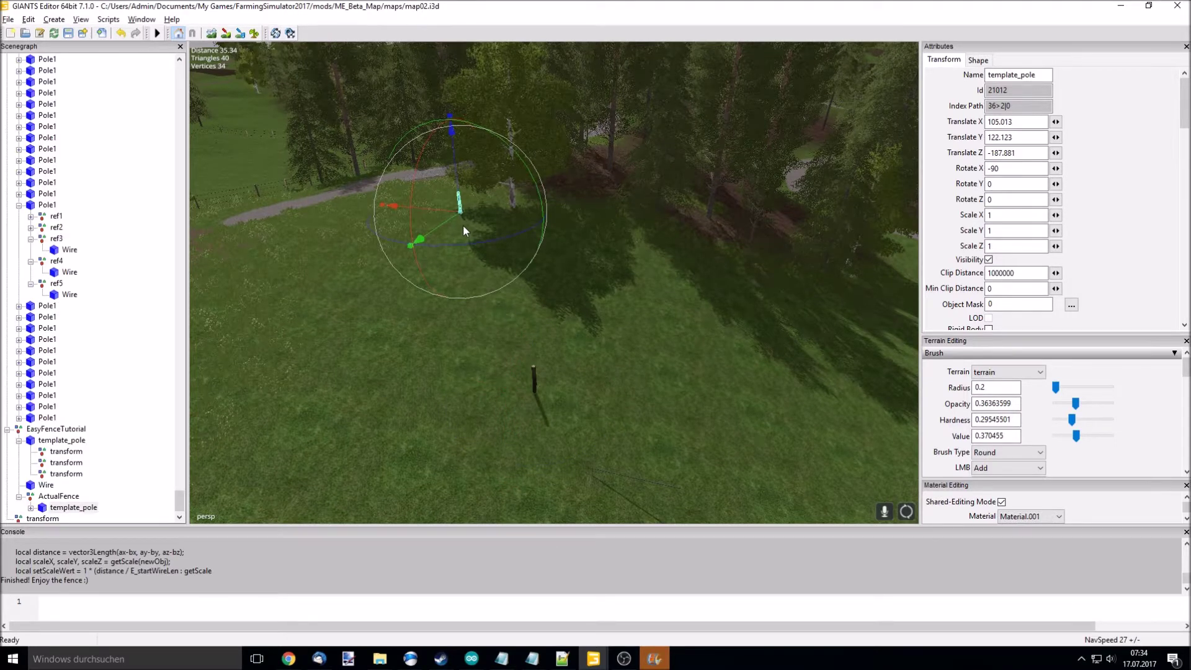
key("ctrl+d")
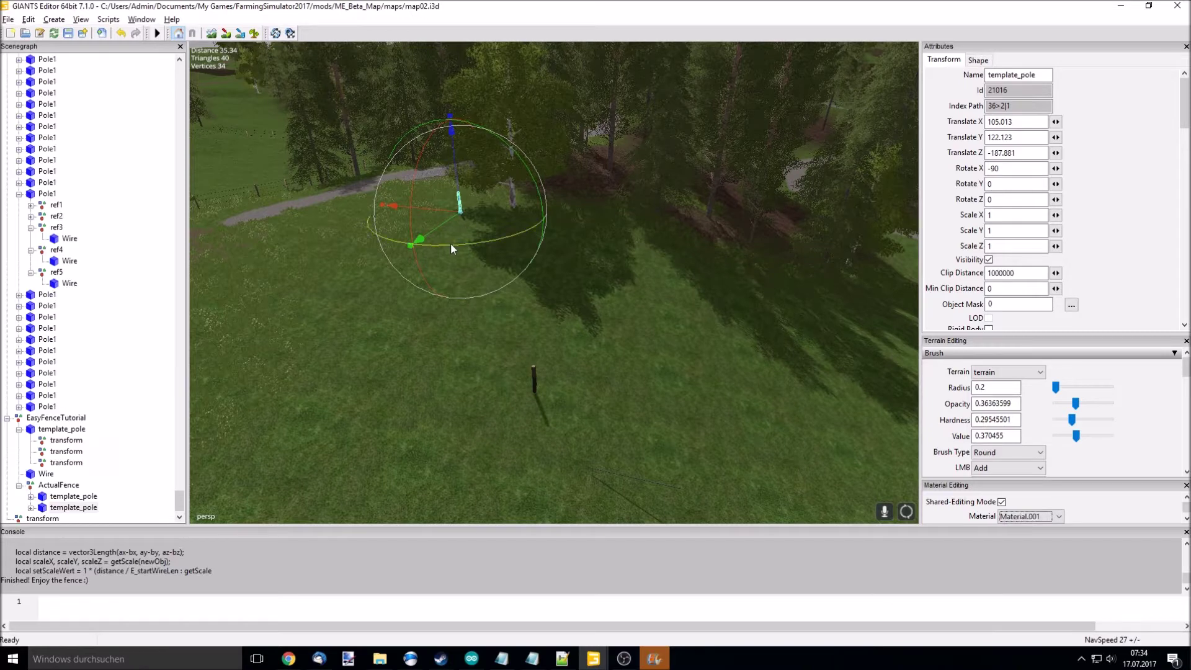
left_click(429, 246, "ctrl+shift")
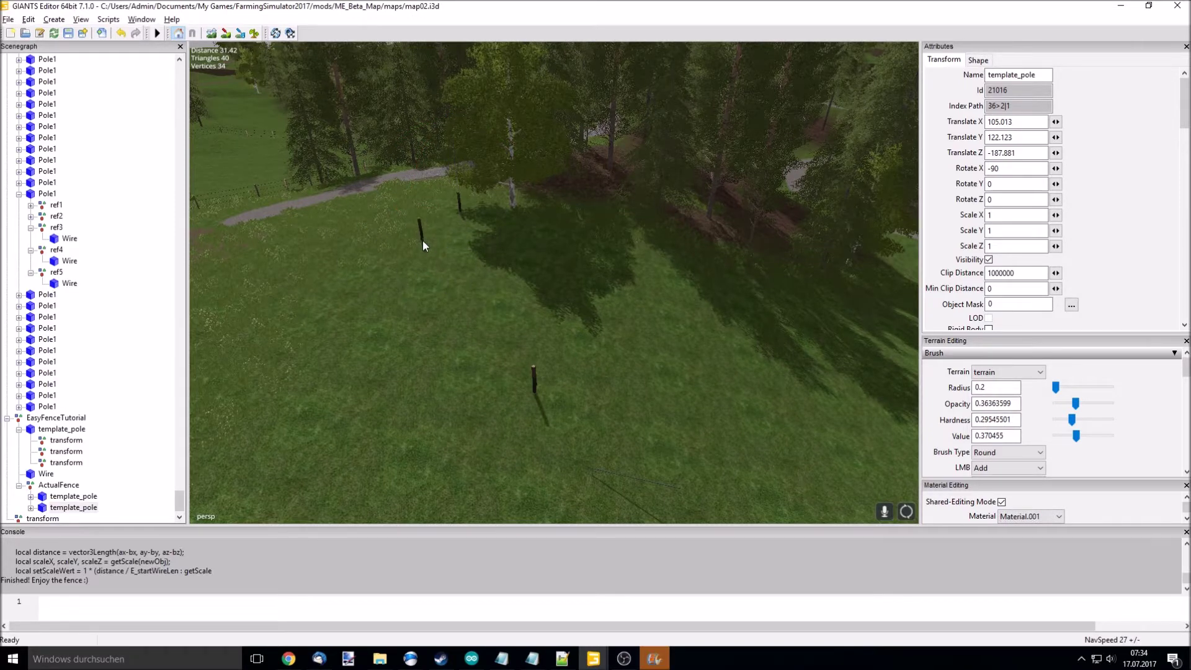
left_click(359, 277, "ctrl+shift")
left_click(305, 327, "ctrl+shift")
left_click(307, 461, "ctrl+shift")
left_click(415, 503, "ctrl+shift")
left_click(535, 517, "ctrl+shift")
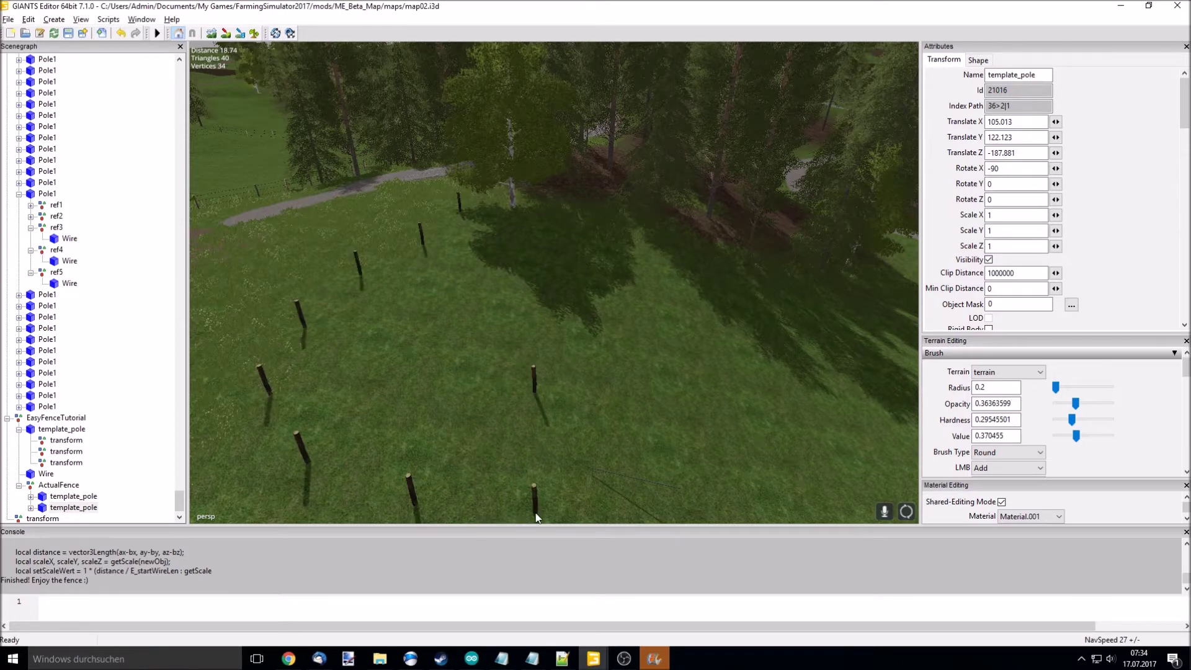
left_click(706, 517, "ctrl+shift")
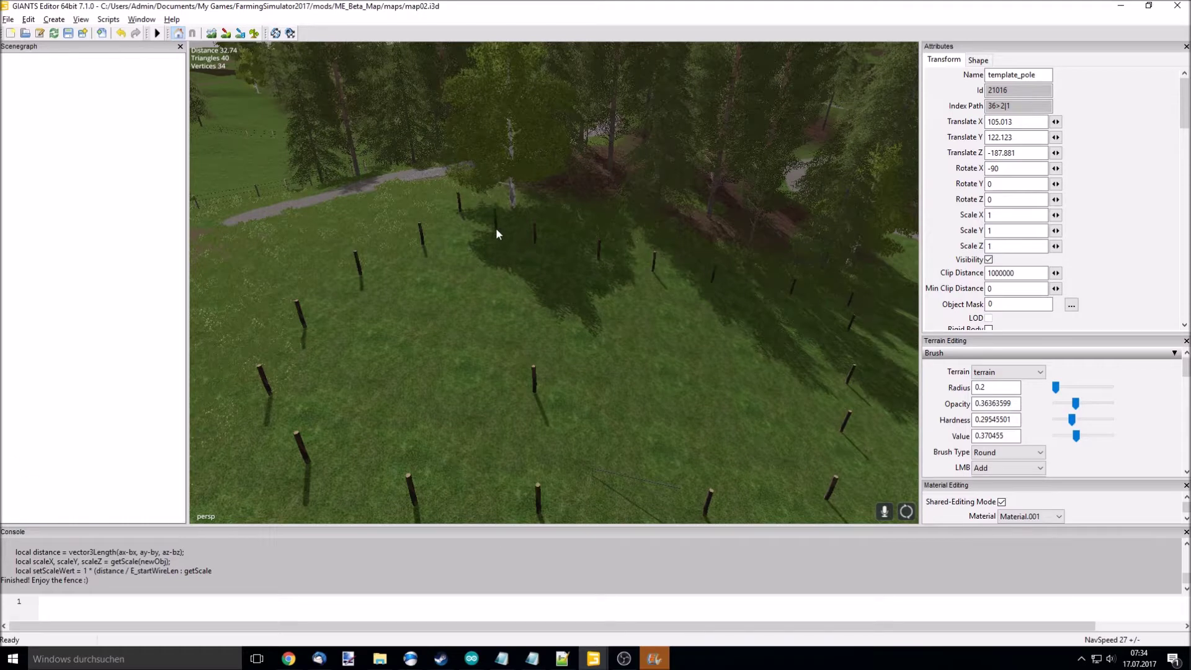
- Undo an accidental move of one placed pole and review the fence line
left_click(495, 228)
left_click_drag(493, 235, 440, 284)
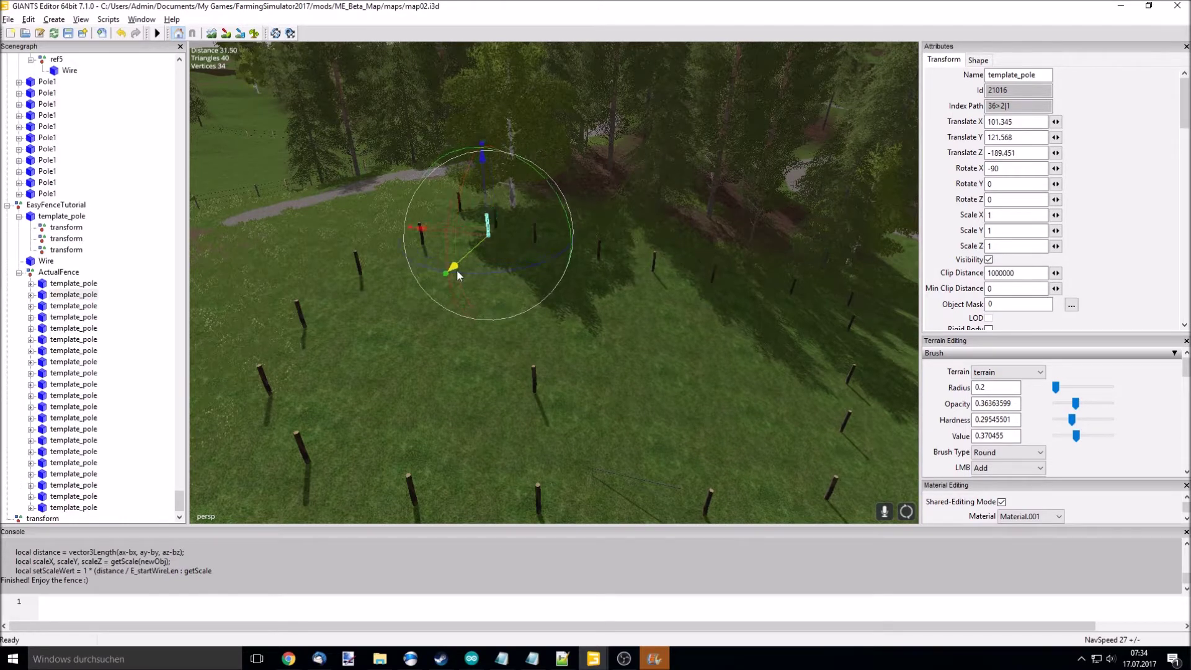
key("ctrl+z")
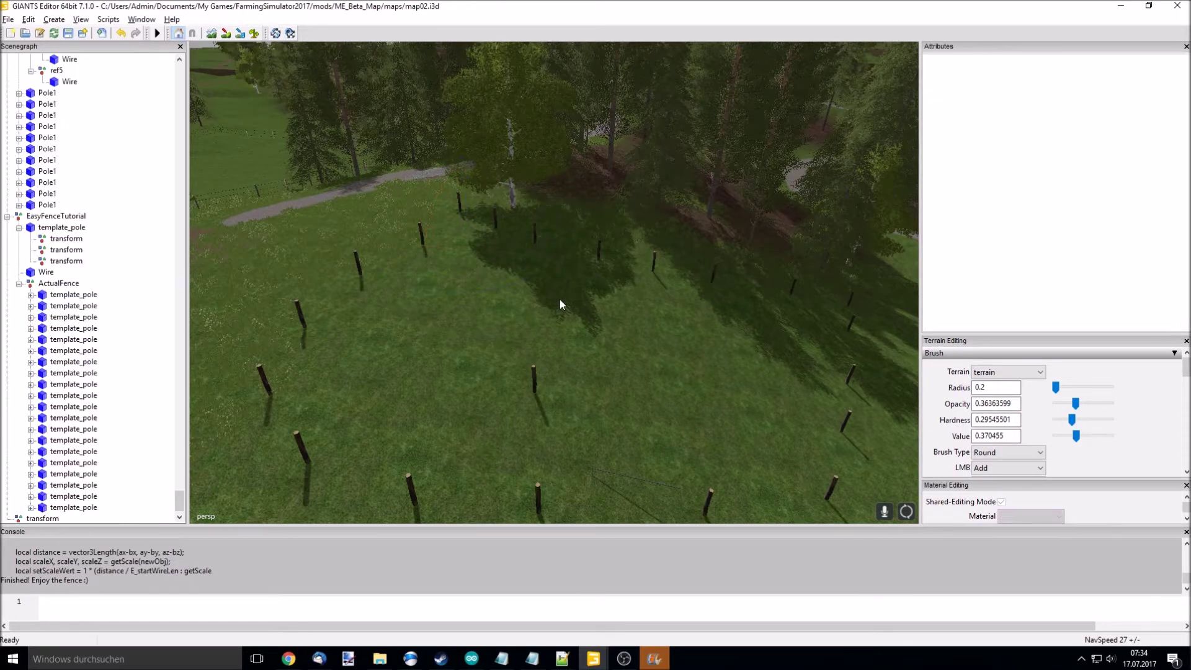
right_click_drag(560, 303, 576, 368)
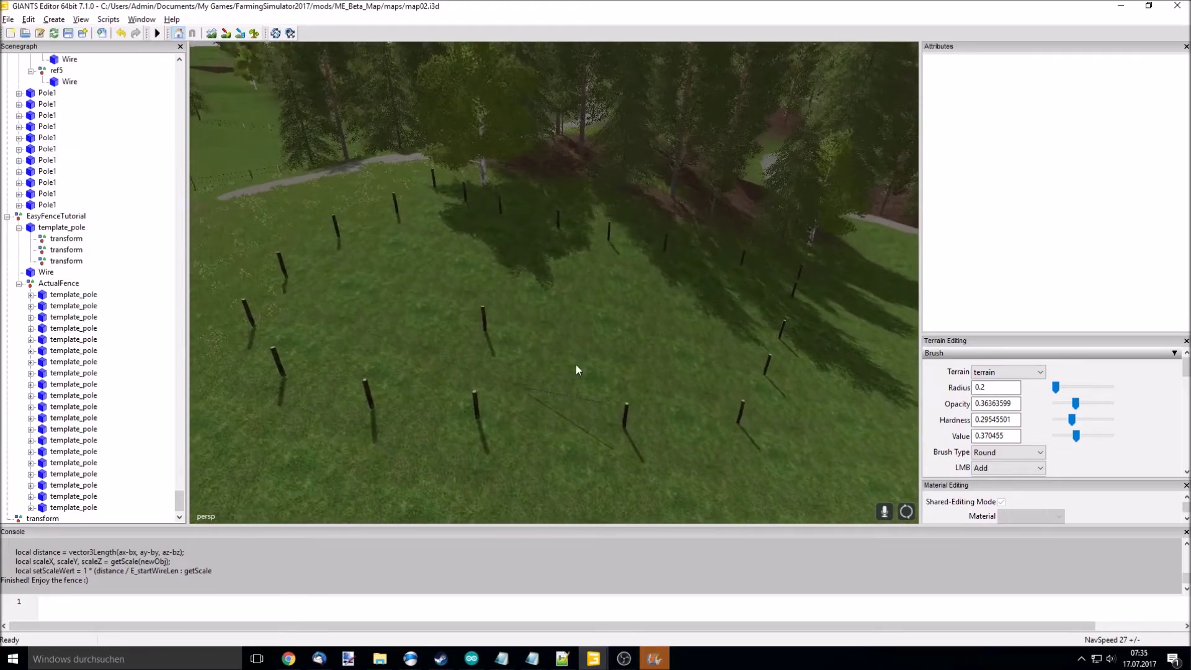
- Check template_pole's three transform nodes, then select E_wireNodesCnt's value 4 in the script
mouse_move(654, 659)
left_click(662, 599)
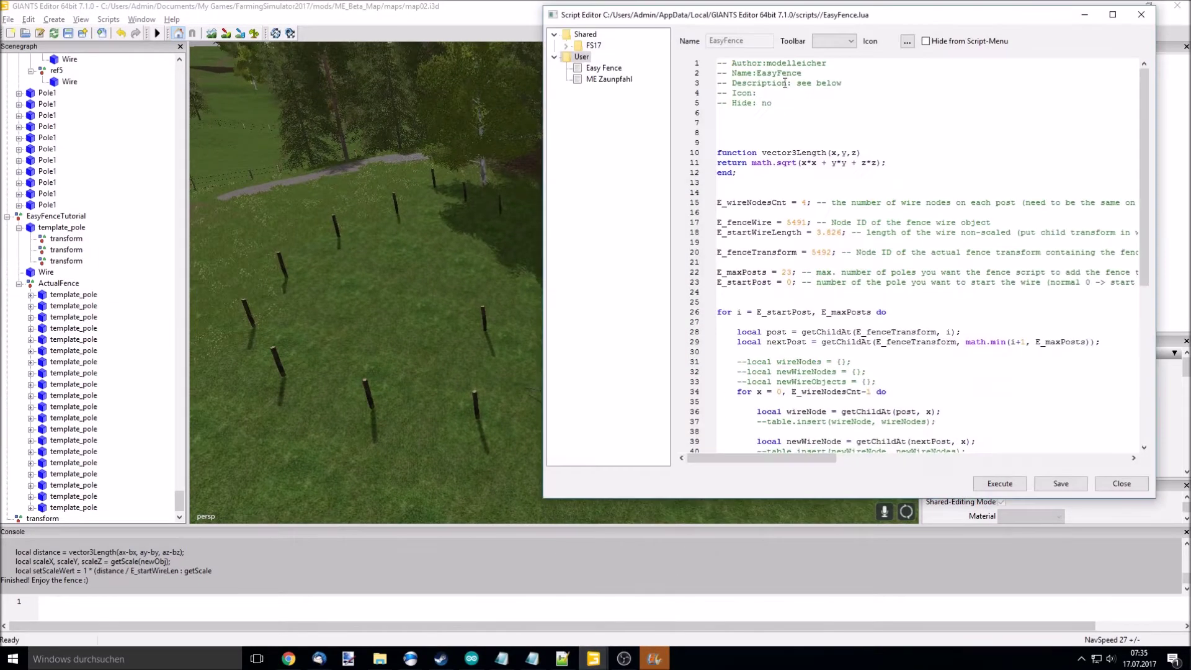
left_click_drag(938, 23, 759, 20)
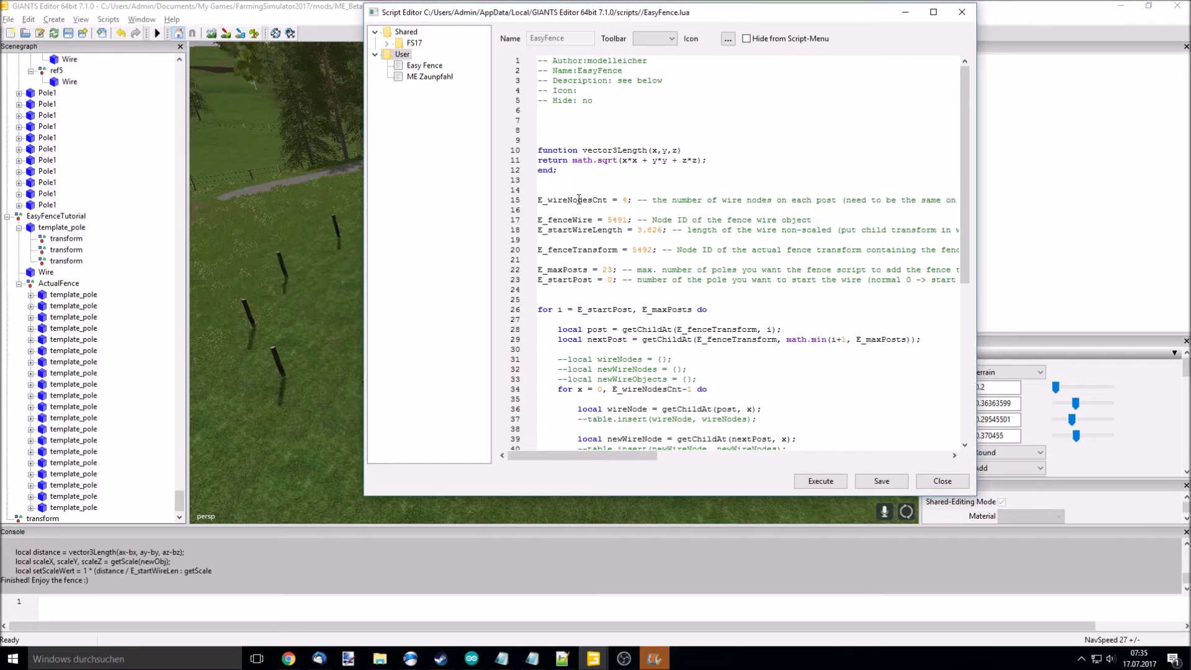
left_click(61, 228)
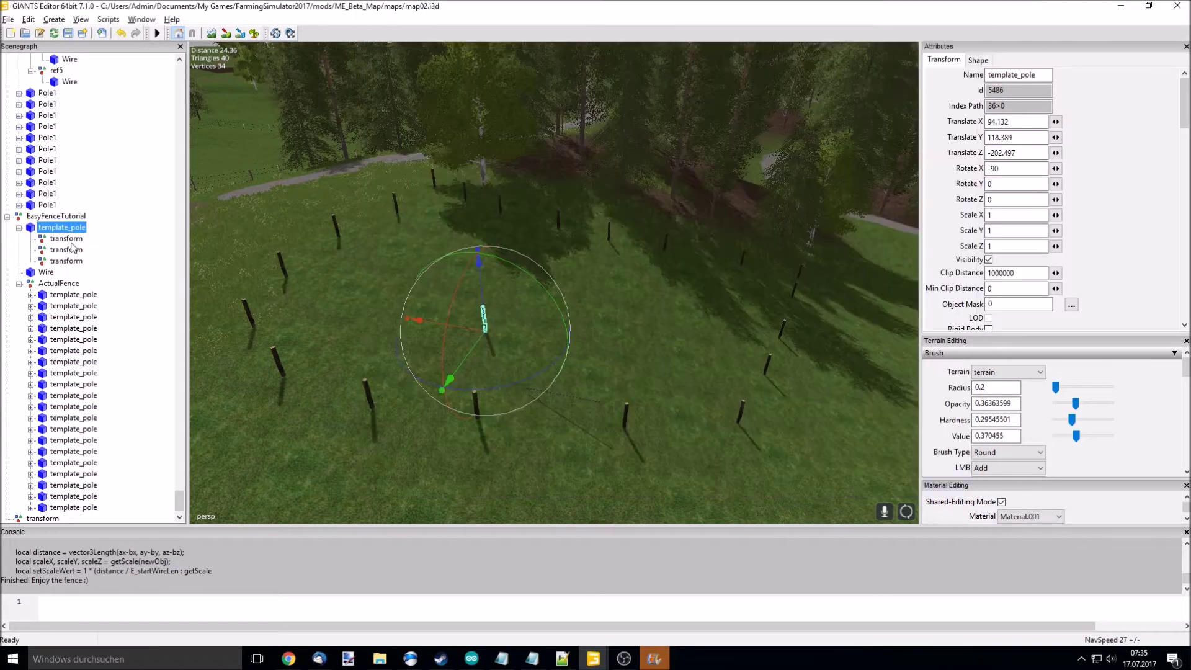
left_click(72, 248)
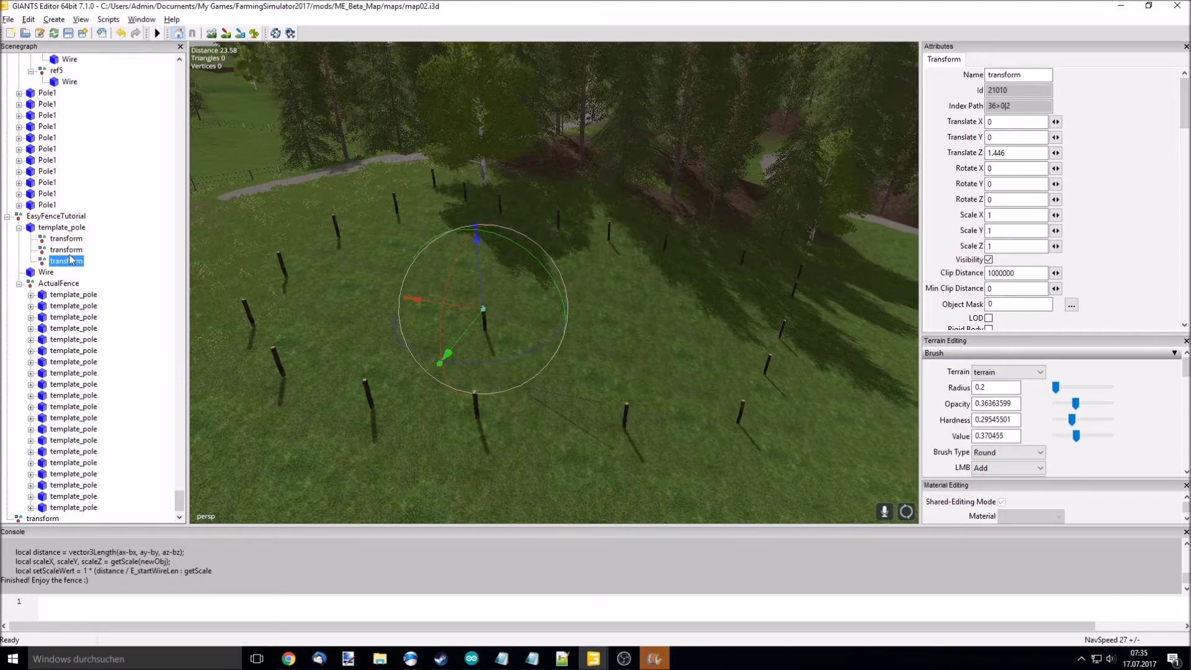
left_click(80, 240)
left_click(76, 261)
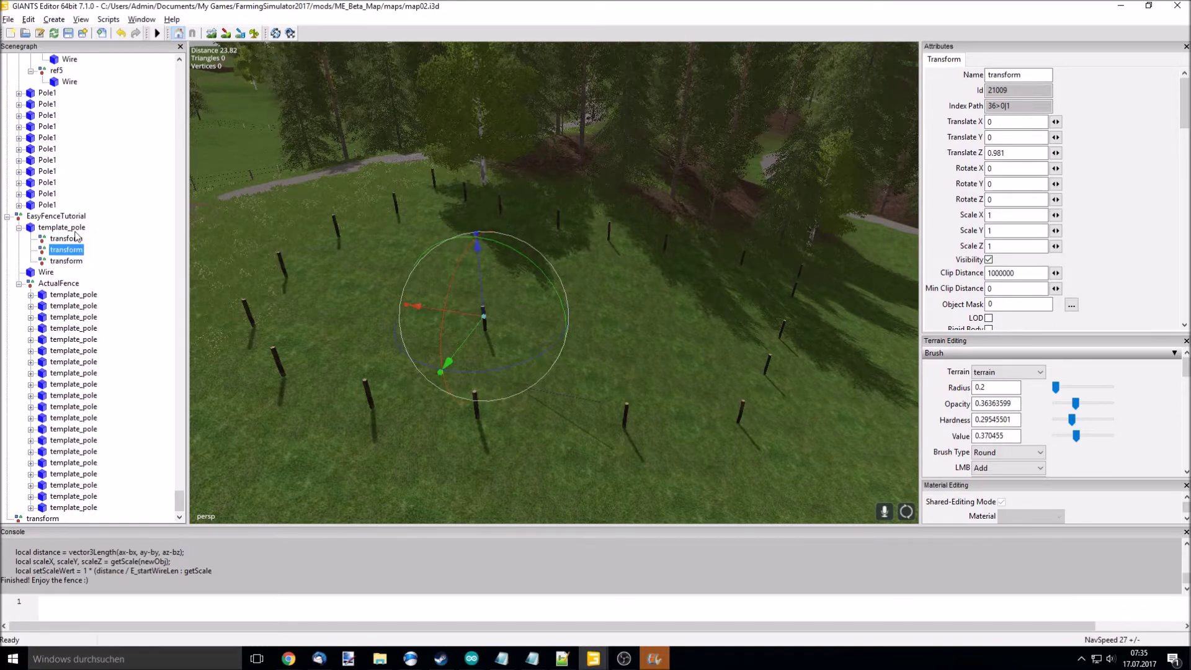
left_click(79, 230)
mouse_move(654, 659)
left_click(694, 604)
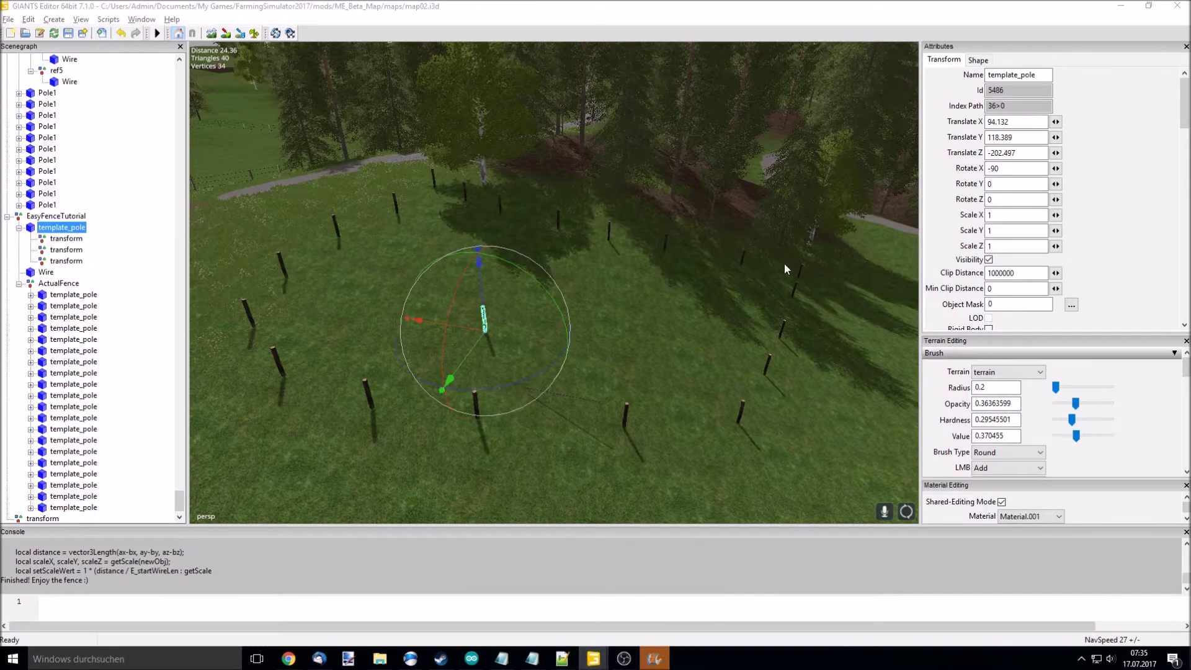
double_click(625, 199)
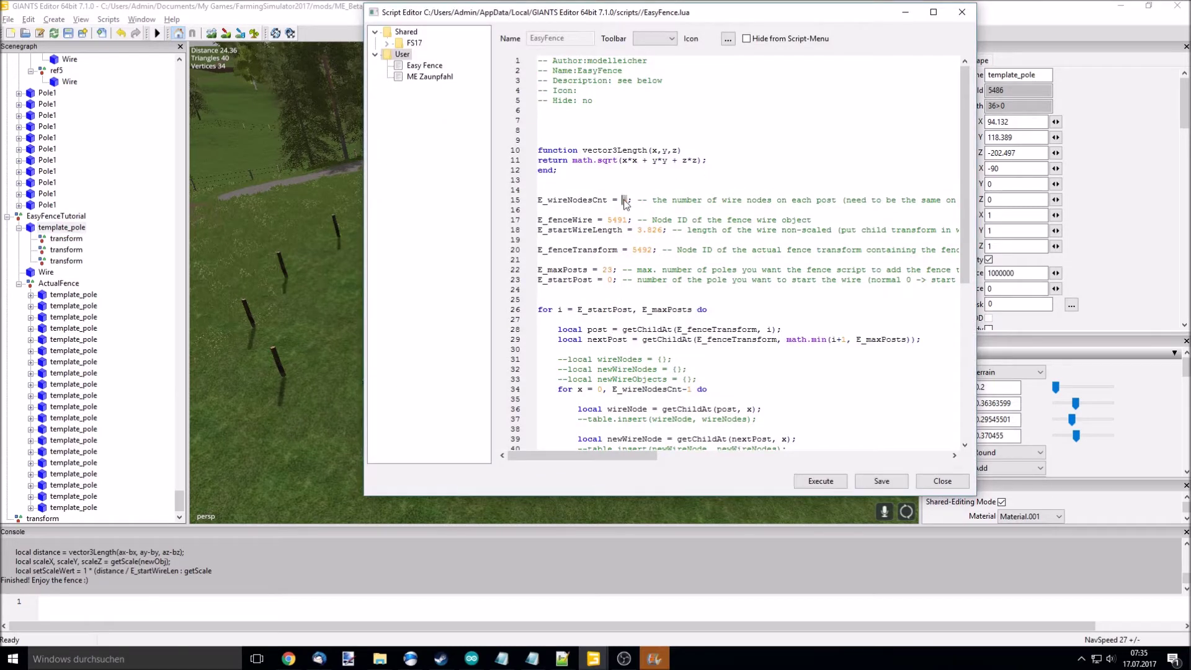
type("3")
left_click(46, 272)
left_click_drag(837, 19, 768, 19)
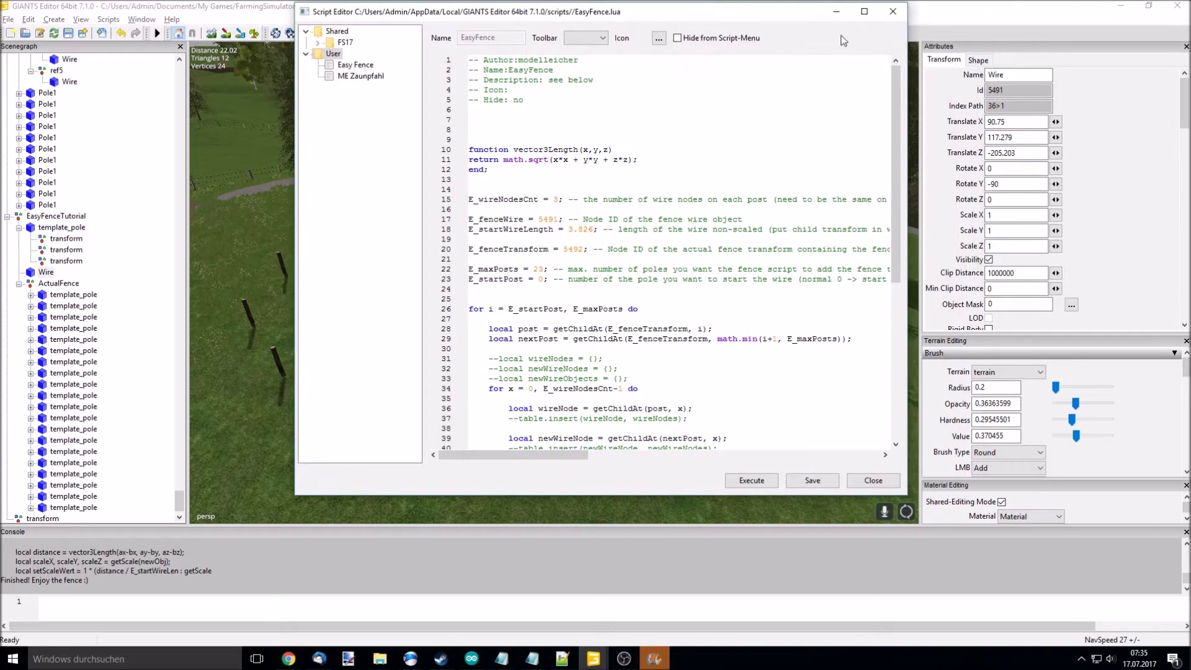
double_click(995, 89)
key("ctrl+c")
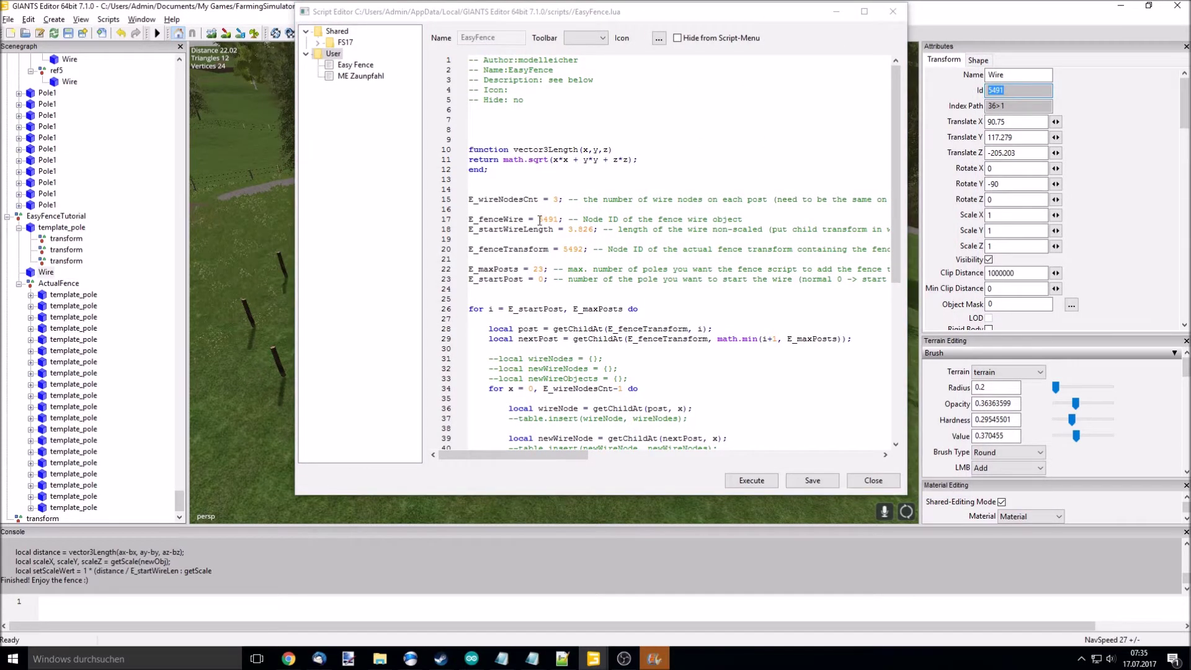
double_click(538, 220)
key("ctrl+v")
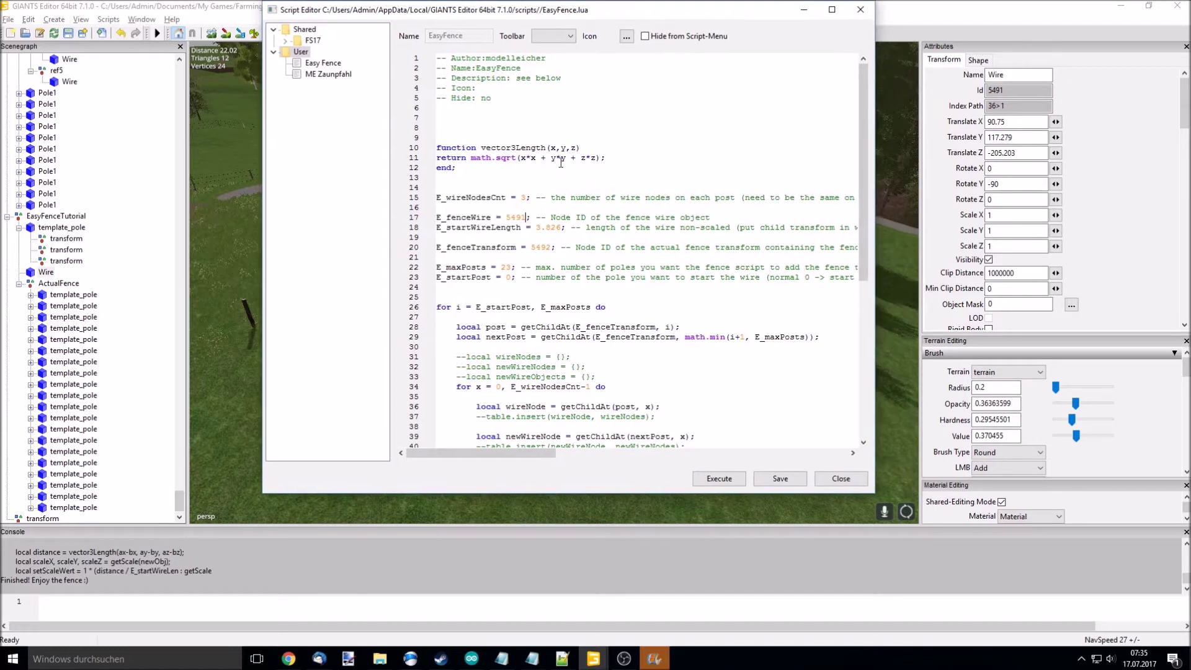
left_click_drag(536, 229, 561, 229)
left_click(483, 248)
- Confirm ActualFence's Id 5492, then highlight E_maxPosts and E_startPost in the script
left_click(56, 283)
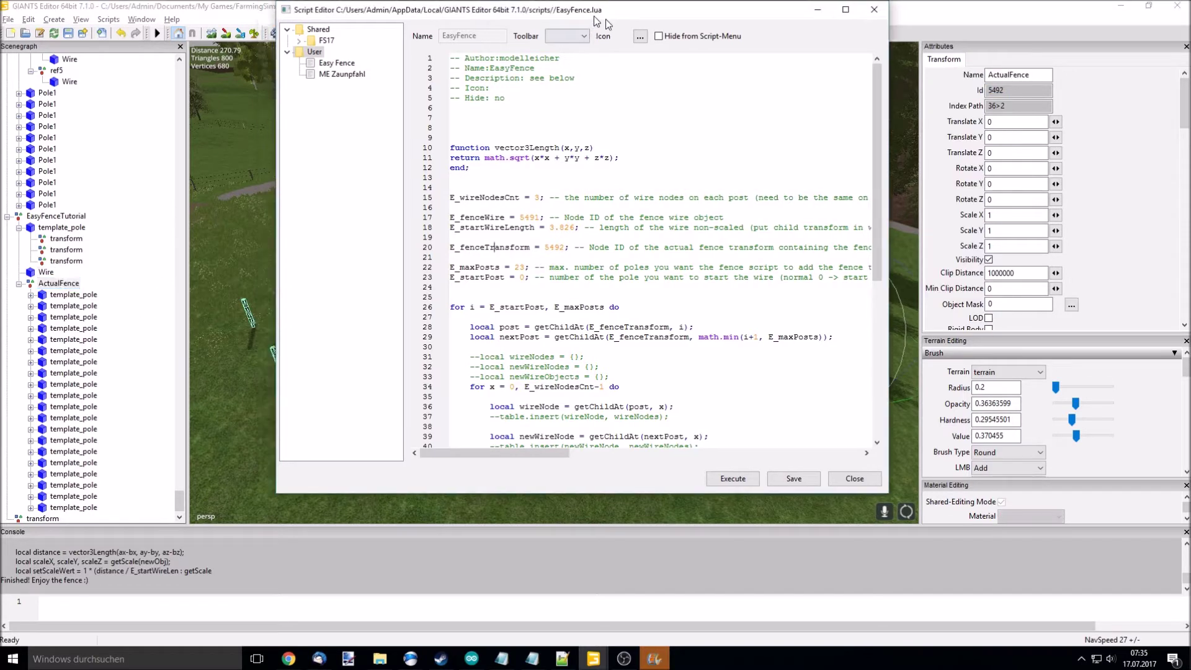
mouse_move(581, 22)
left_mouse_down()
mouse_move(695, 529)
mouse_move(594, 59)
left_mouse_up()
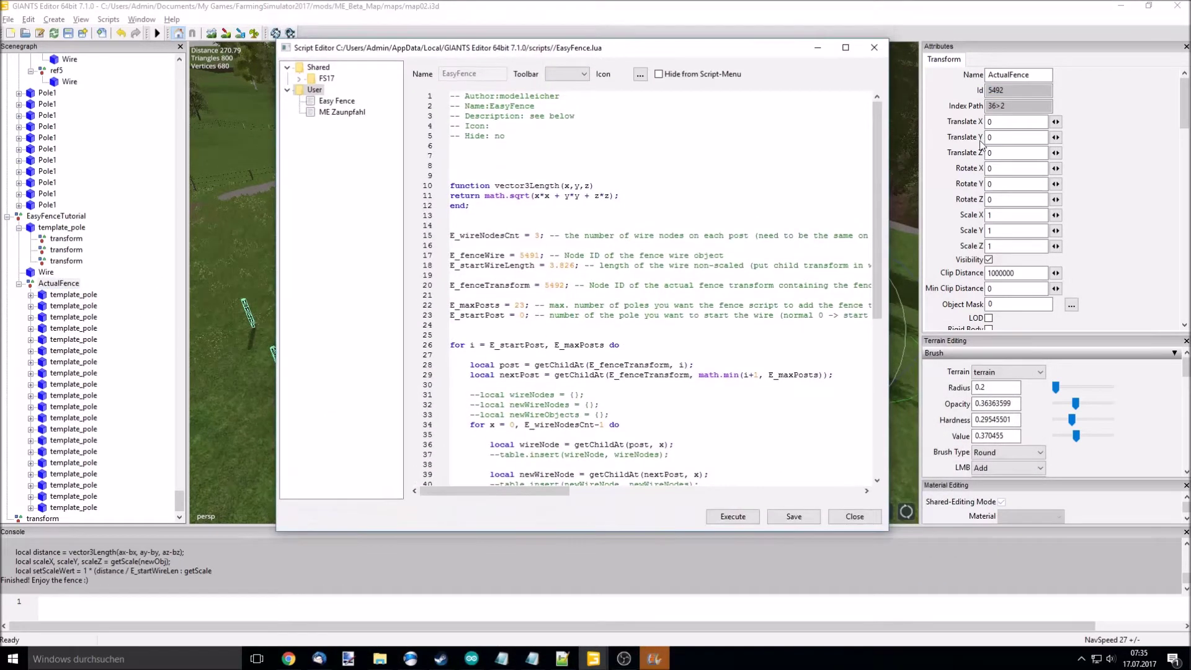
double_click(995, 89)
left_click(558, 286)
double_click(491, 307)
double_click(491, 316)
double_click(491, 305)
- Set E_maxPosts on line 22 to 19, matching the last template_pole's index path 36>2|19
left_click(92, 498)
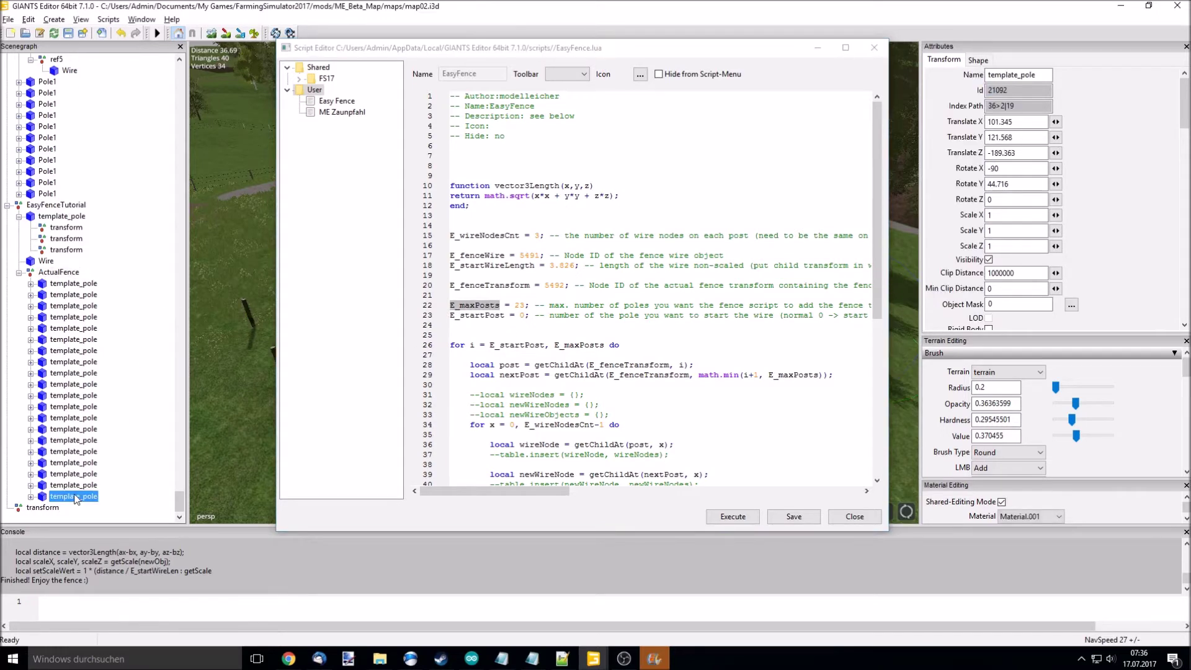
double_click(1010, 106)
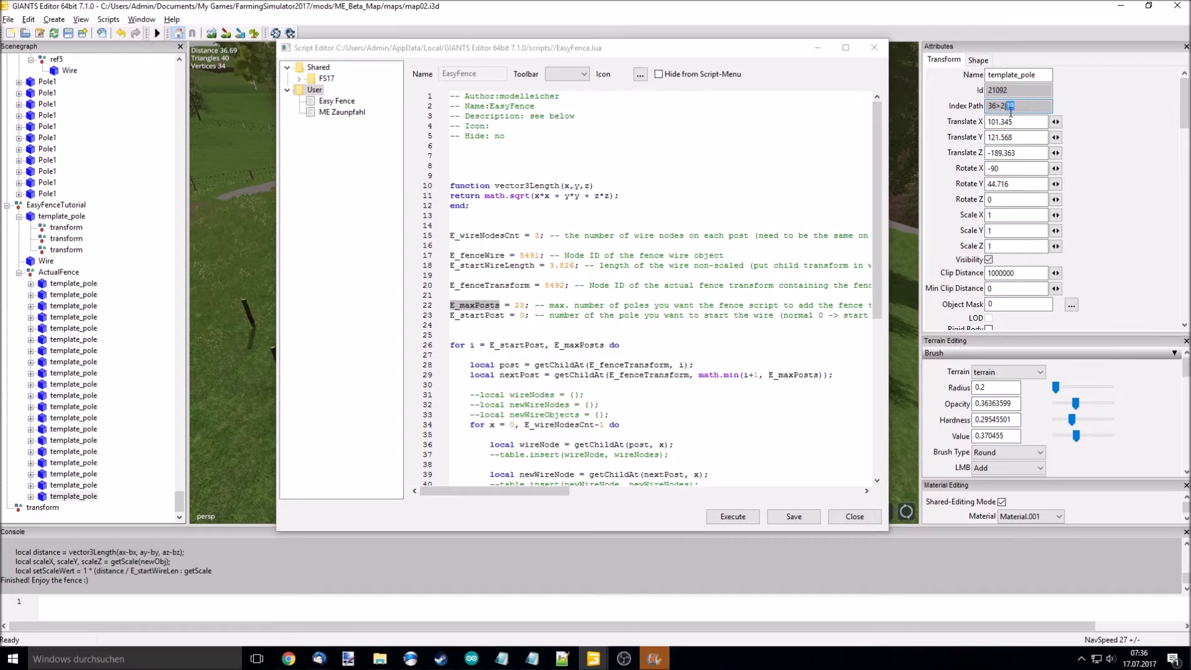
double_click(519, 305)
type("19")
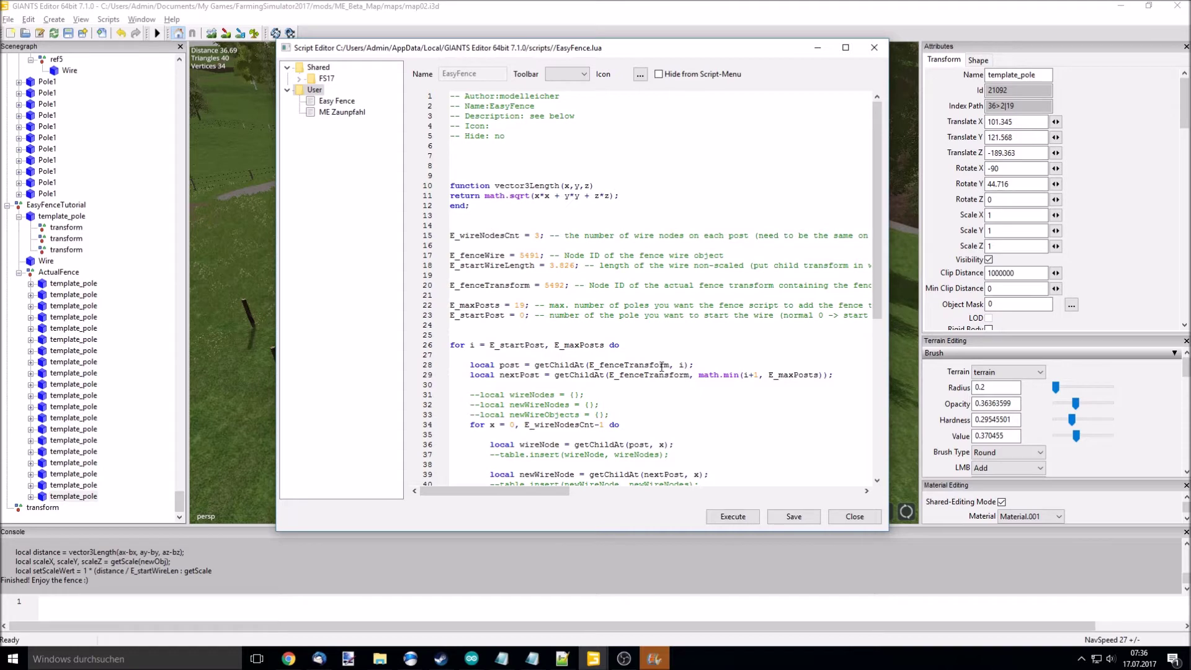
scroll(662, 367, "down", 6)
scroll(602, 252, "down", 3)
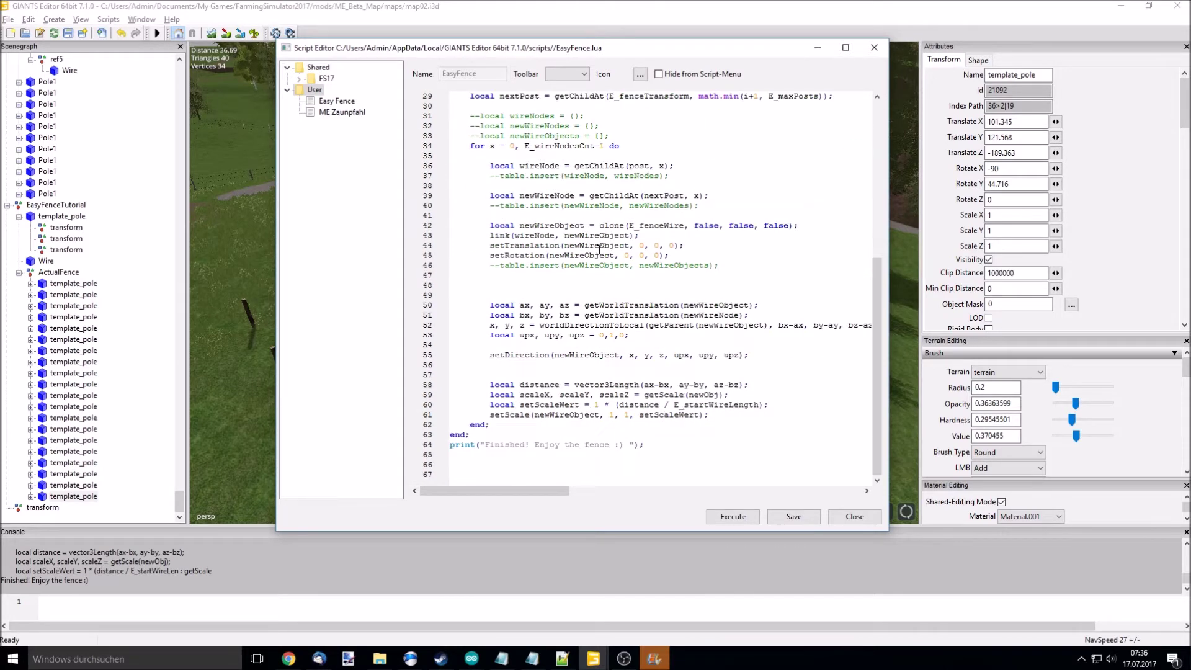
scroll(641, 416, "up", 6)
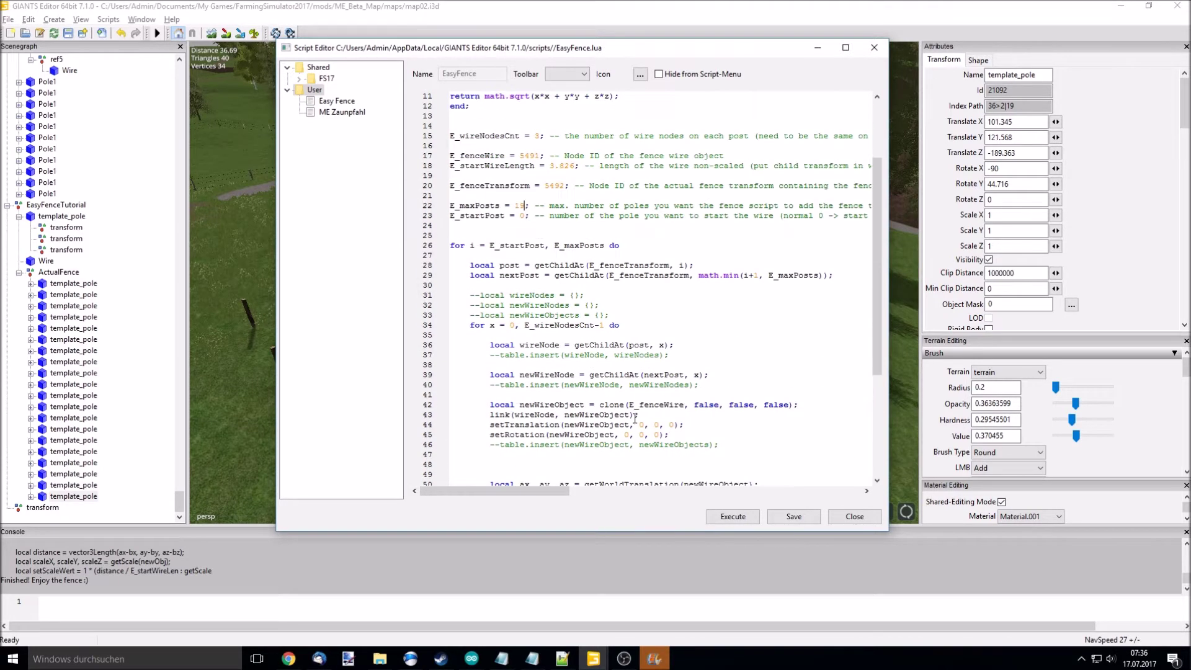
scroll(660, 382, "up", 3)
scroll(640, 388, "down", 6)
scroll(639, 387, "down", 3)
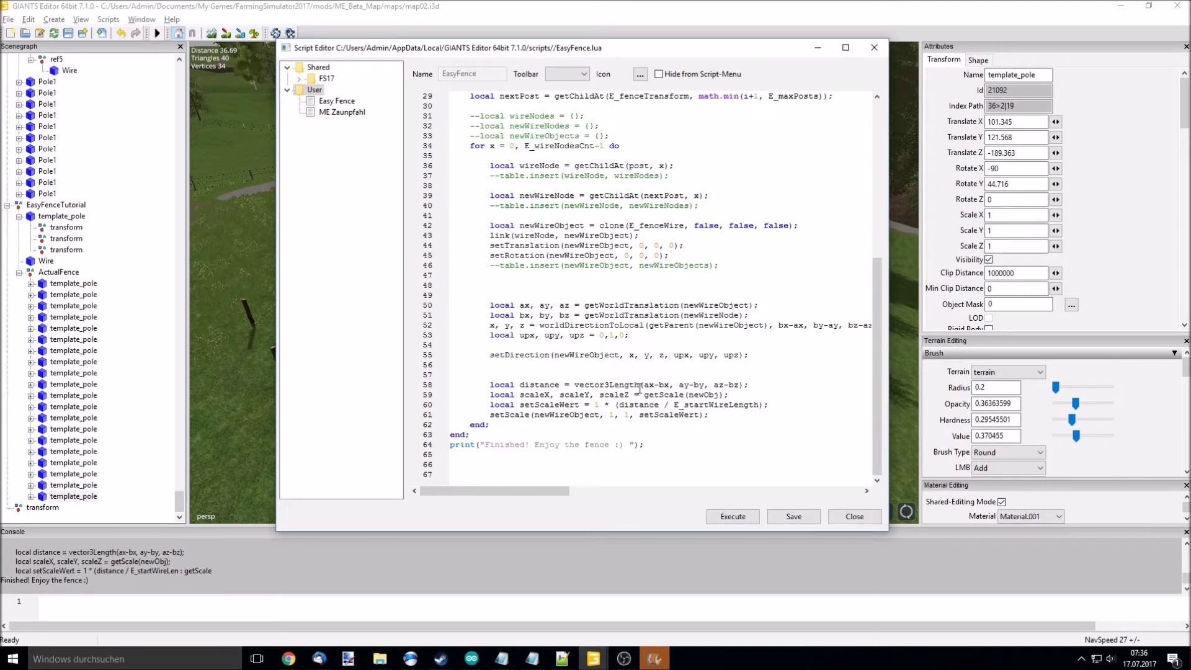
left_click_drag(878, 384, 878, 226)
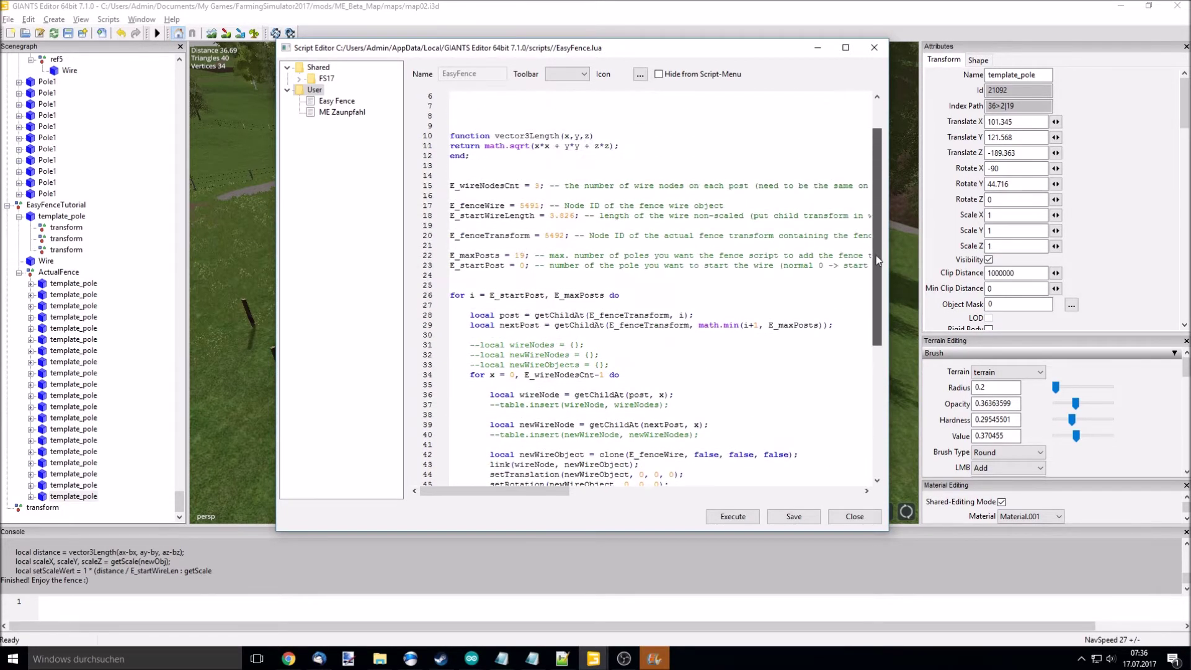
scroll(645, 364, "down", 2)
type("0")
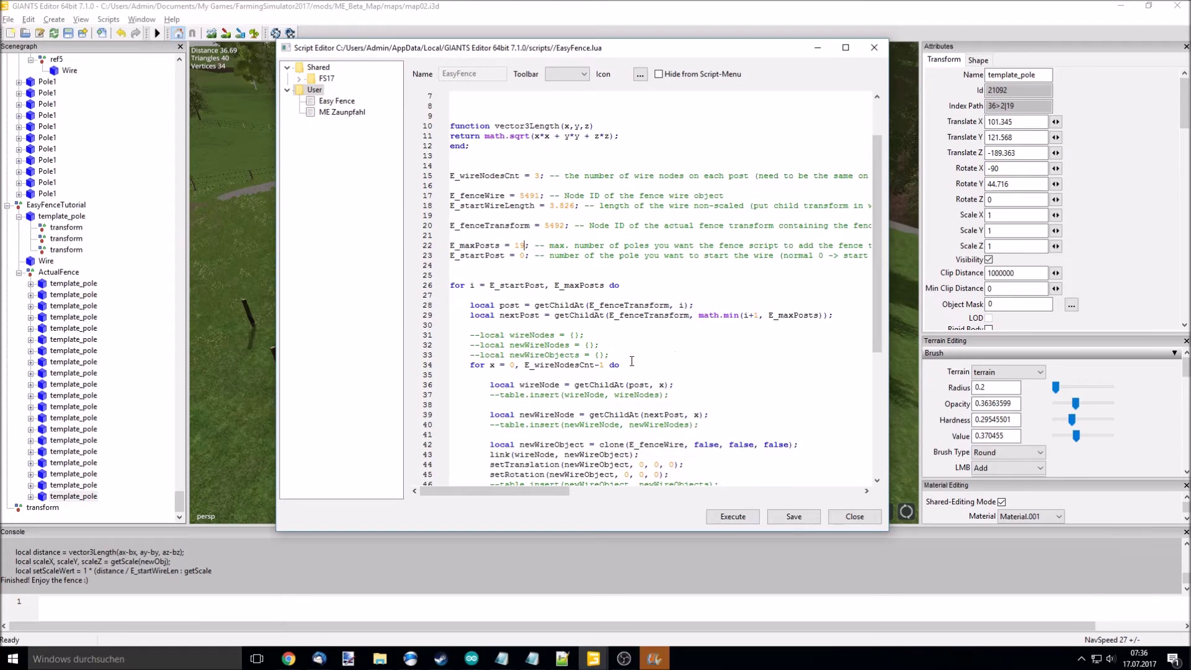
- Set E_startPost on line 23 to 0 and move the script window off the map
double_click(522, 255)
type("0")
scroll(754, 354, "down", 1)
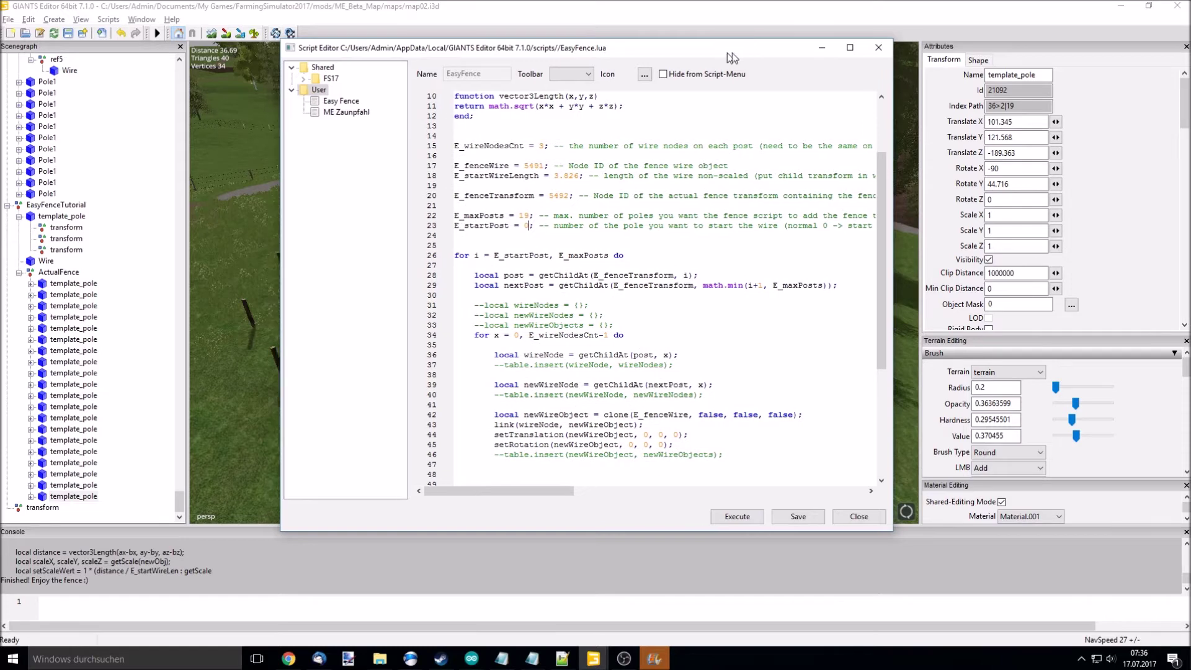
left_click_drag(733, 50, 1019, 56)
- Turn the view to the hillside poles and execute the EasyFence script to string wires
mouse_move(393, 242)
middle_mouse_down()
mouse_move(461, 248)
mouse_move(451, 262)
middle_mouse_up()
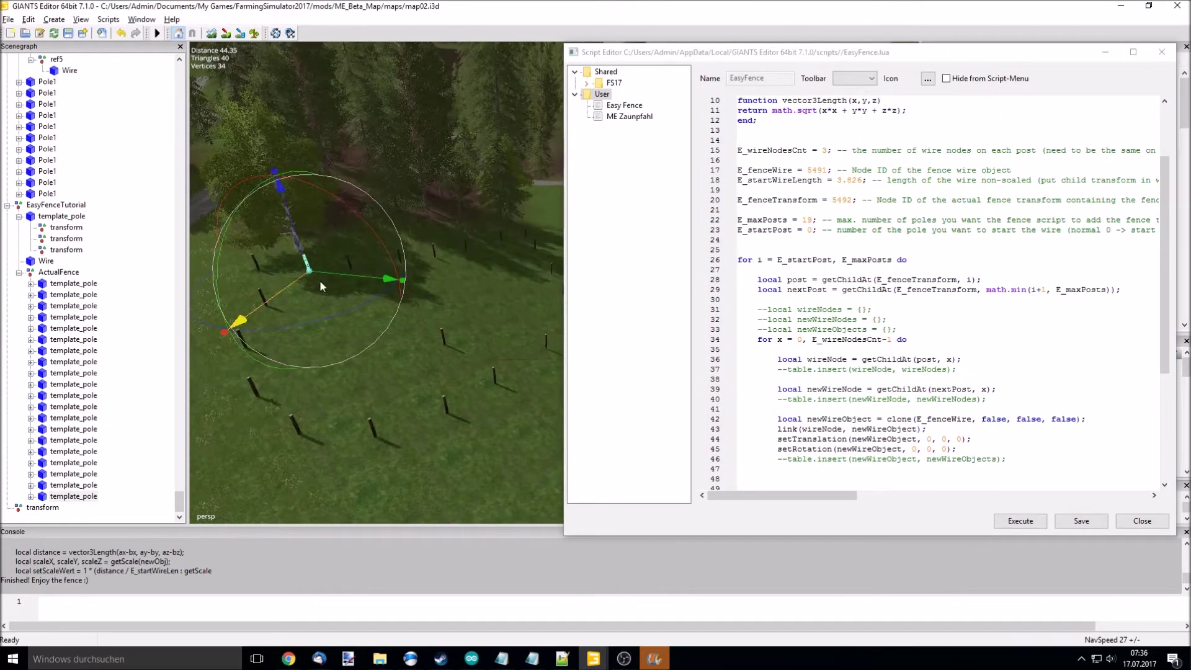
left_click(1016, 524)
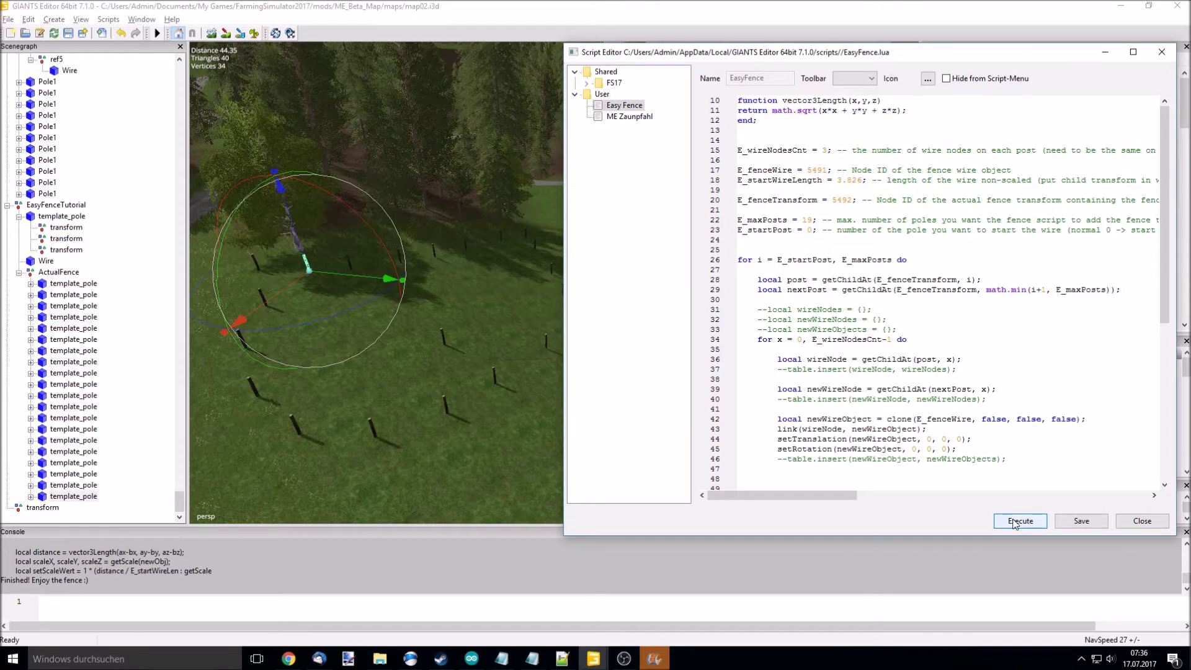
left_click(1016, 523)
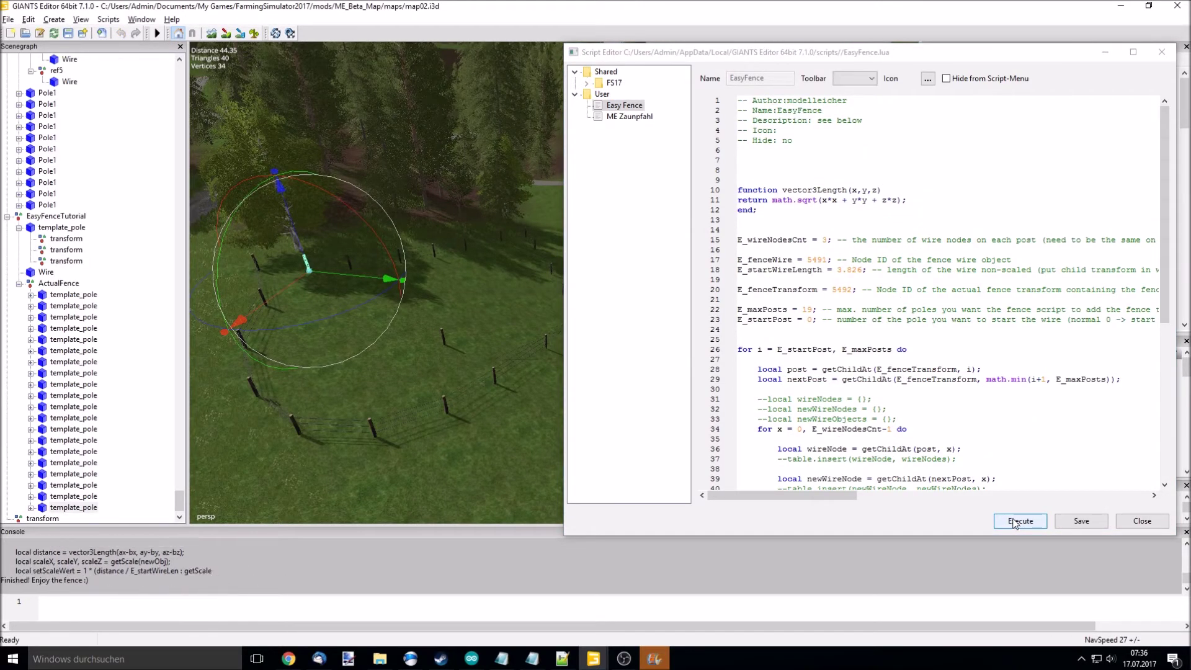
scroll(473, 407, "up", 3)
scroll(469, 365, "up", 3)
scroll(452, 331, "up", 3)
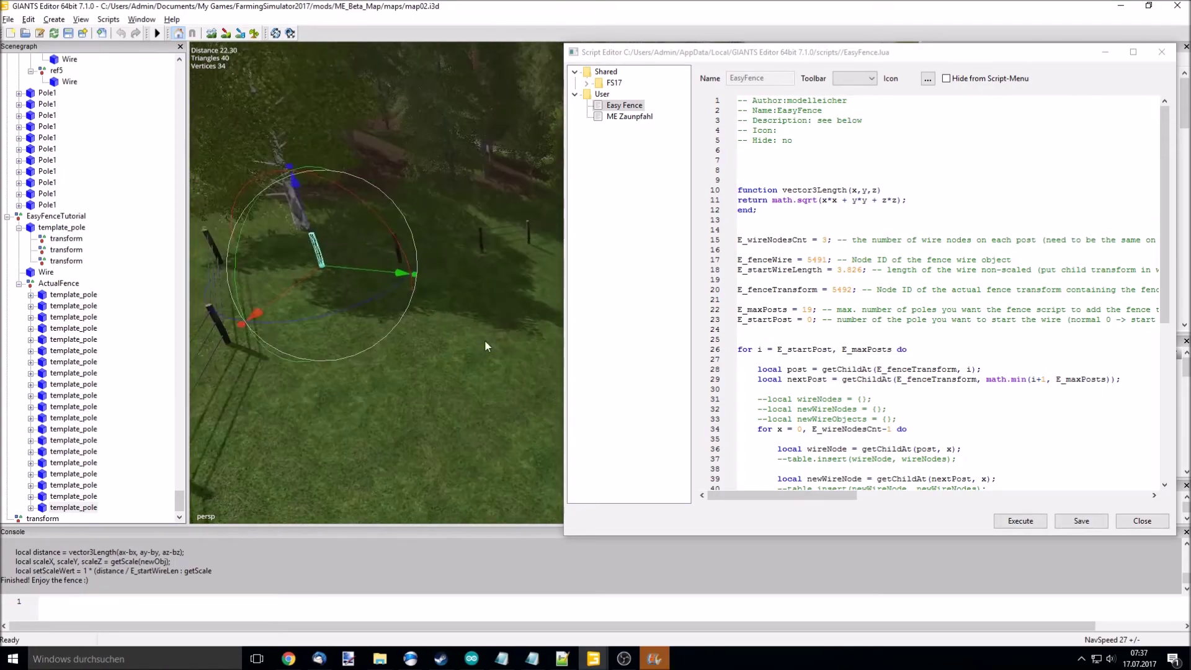
scroll(484, 346, "up", 2)
- Minimize the Script Editor and view the wired fence from ground level
middle_click_drag(500, 311, 539, 279)
left_click(1105, 55)
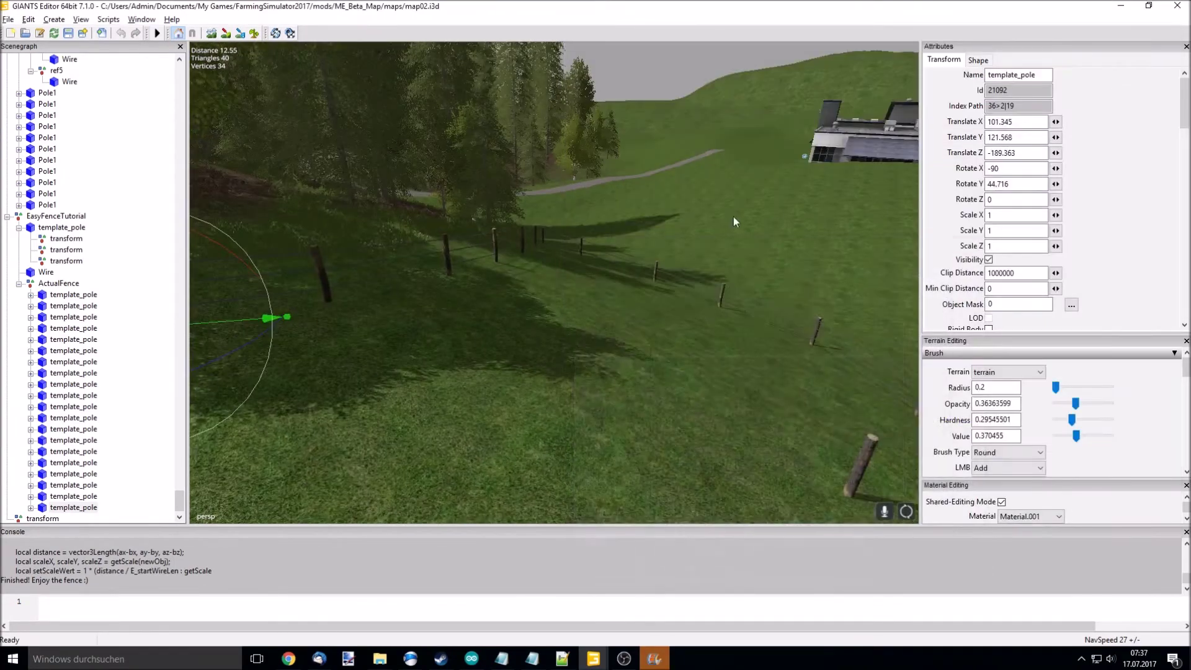
mouse_move(733, 217)
middle_mouse_down()
mouse_move(527, 205)
mouse_move(570, 224)
mouse_move(530, 221)
mouse_move(586, 229)
mouse_move(566, 265)
middle_mouse_up()
scroll(568, 264, "up", 2)
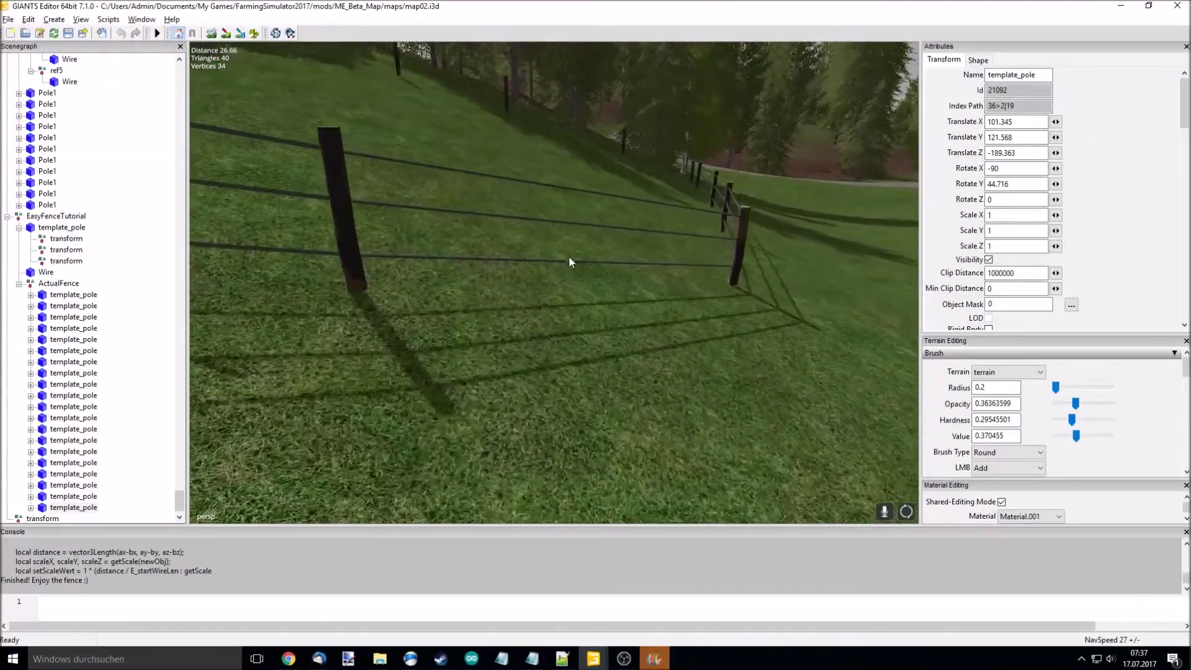
mouse_move(743, 222)
middle_mouse_down()
mouse_move(743, 254)
mouse_move(671, 280)
middle_mouse_up()
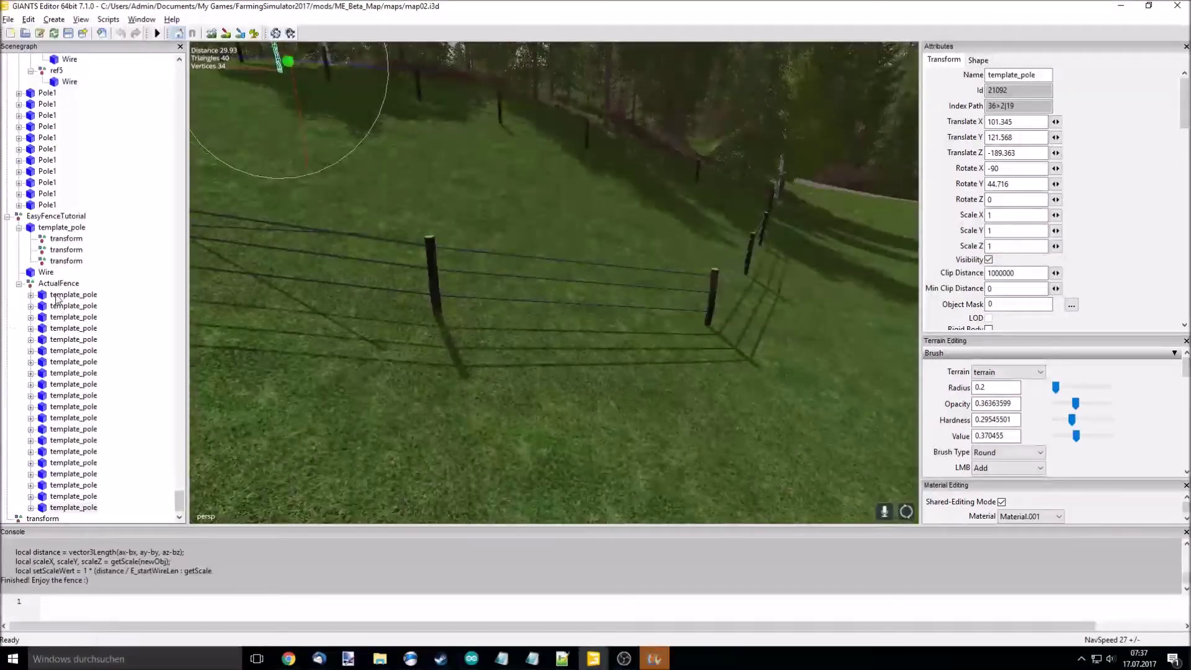
- Expand the first ActualFence pole's transform in the Scenegraph to reveal its Wire child, then collapse it
left_click(30, 294)
left_click(77, 305)
left_click(42, 305)
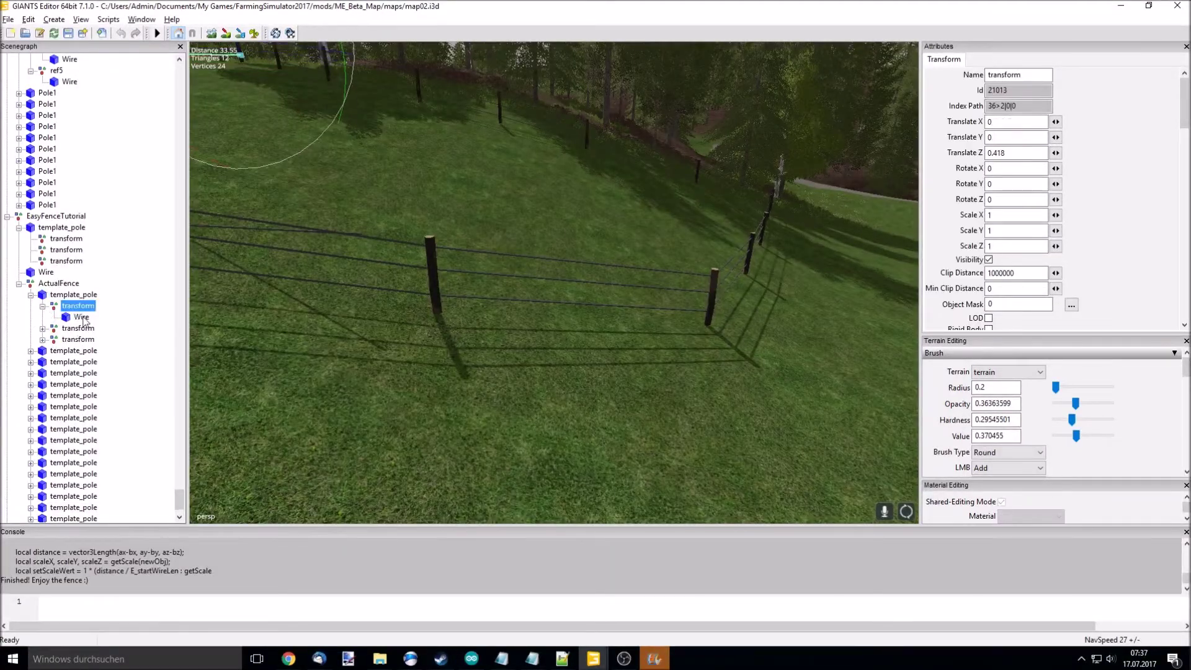
middle_click_drag(375, 291, 276, 124)
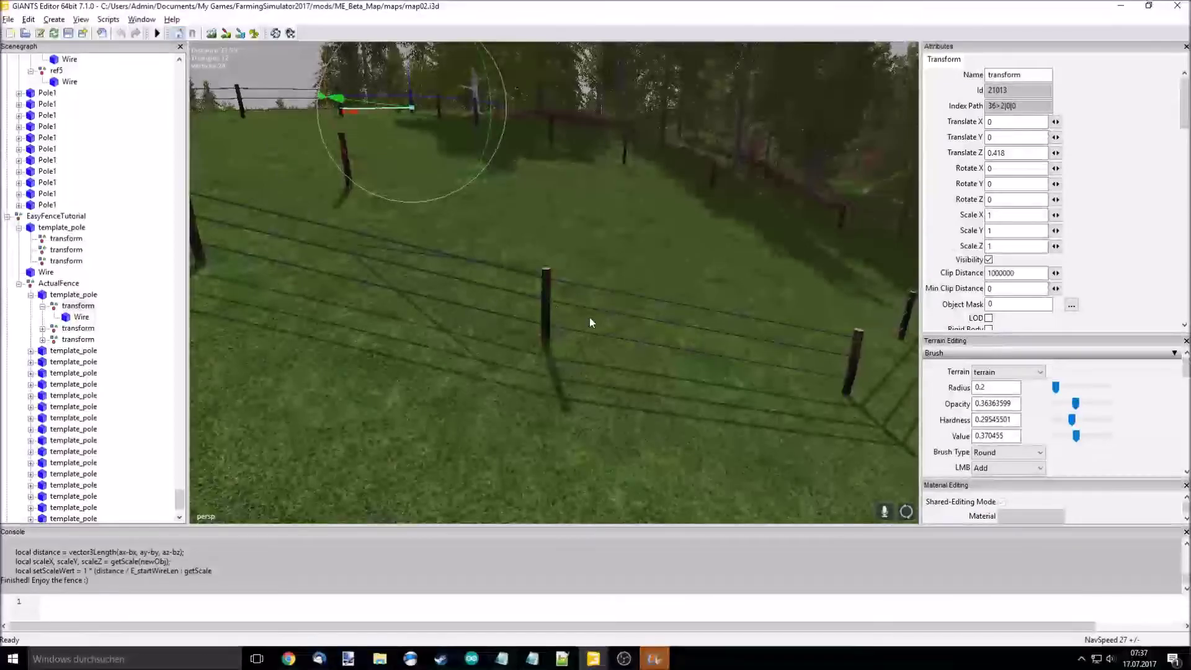
left_click(42, 306)
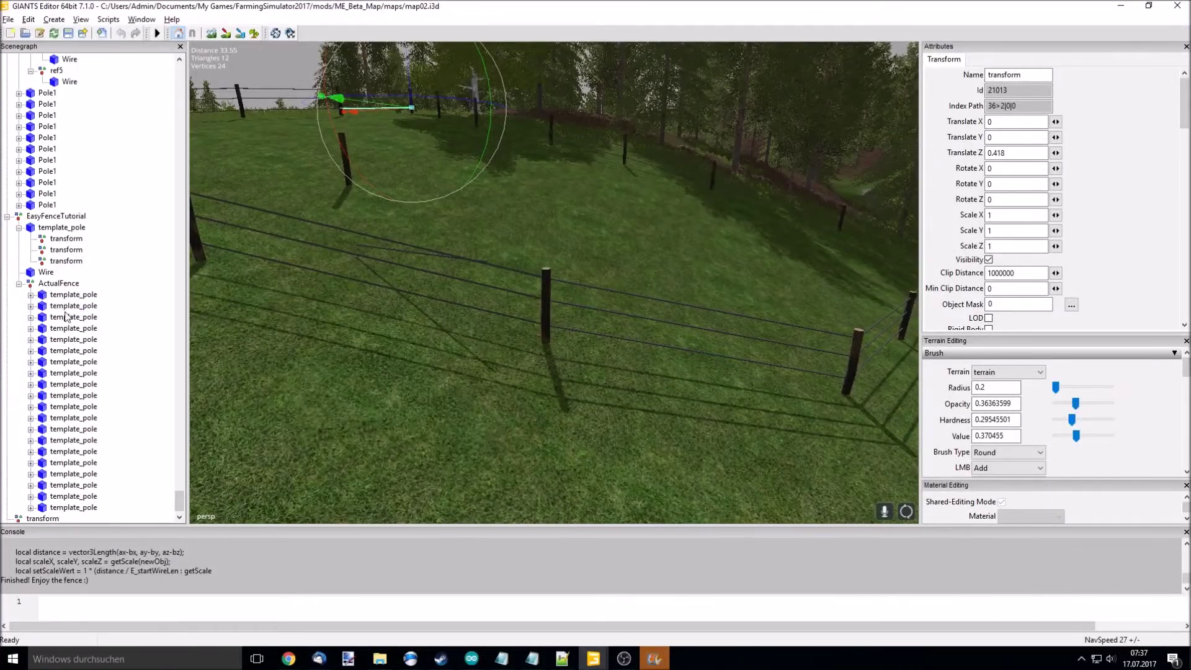
mouse_move(532, 337)
middle_mouse_down()
mouse_move(466, 297)
mouse_move(499, 311)
mouse_move(462, 261)
mouse_move(405, 300)
mouse_move(460, 288)
mouse_move(251, 347)
middle_mouse_up()
left_click(77, 295)
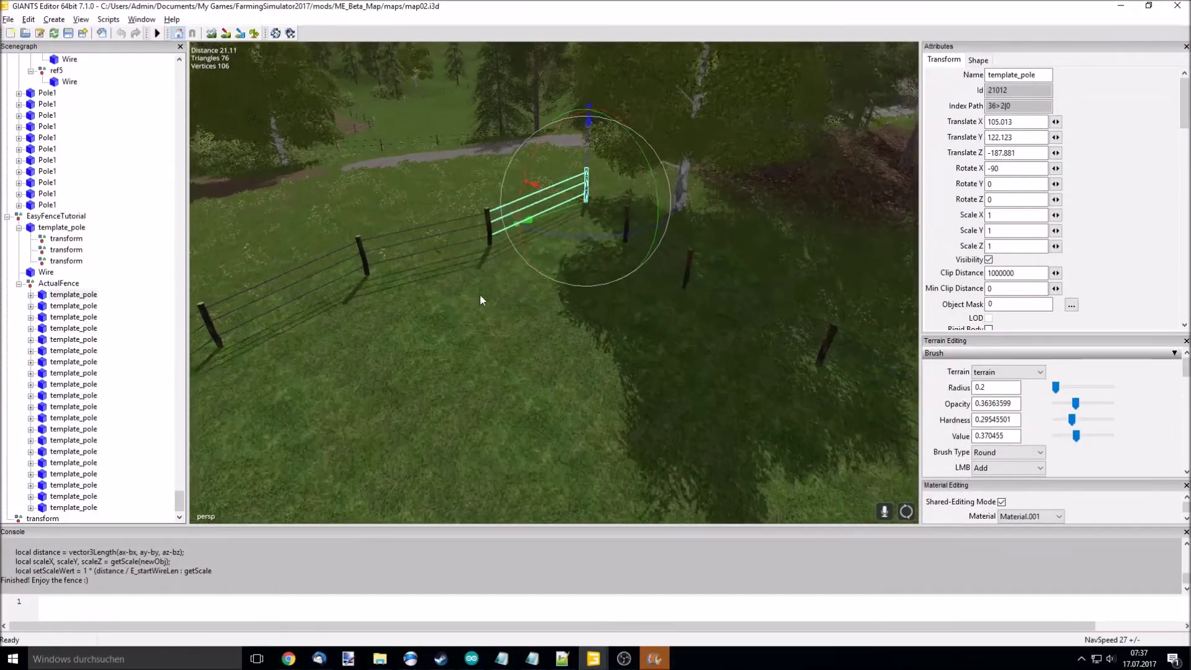
middle_click_drag(480, 293, 600, 181)
middle_click_drag(418, 313, 459, 297)
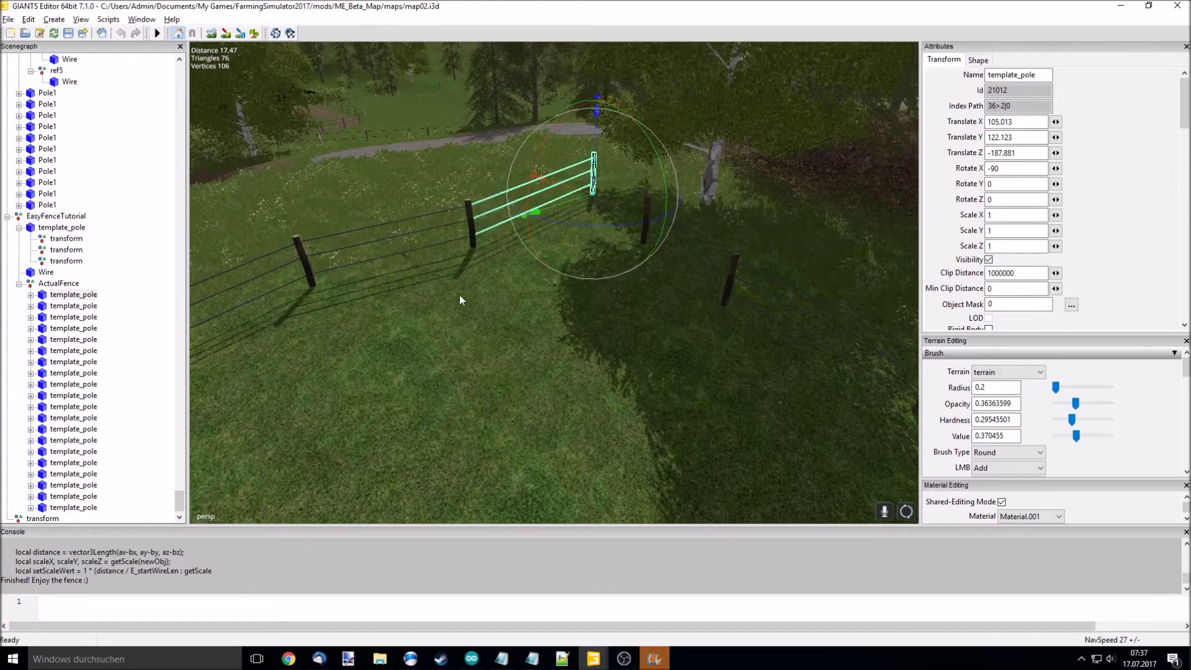
left_click(87, 297)
left_click(67, 308)
left_click(88, 297)
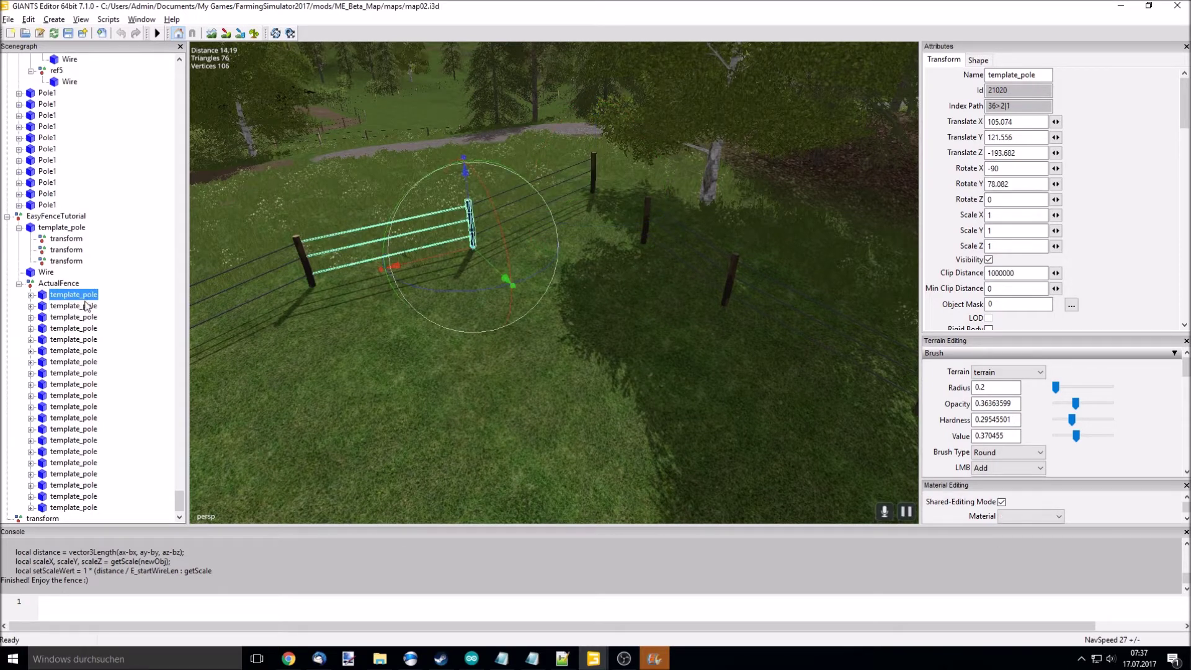
left_click(90, 307)
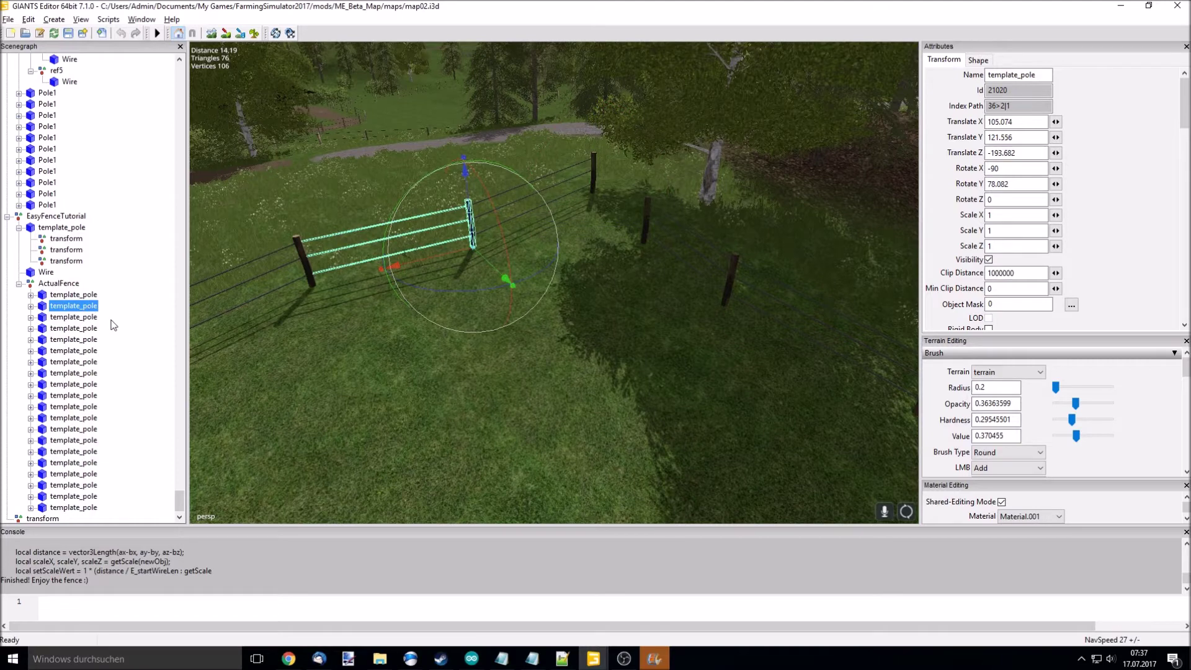
left_click(68, 318)
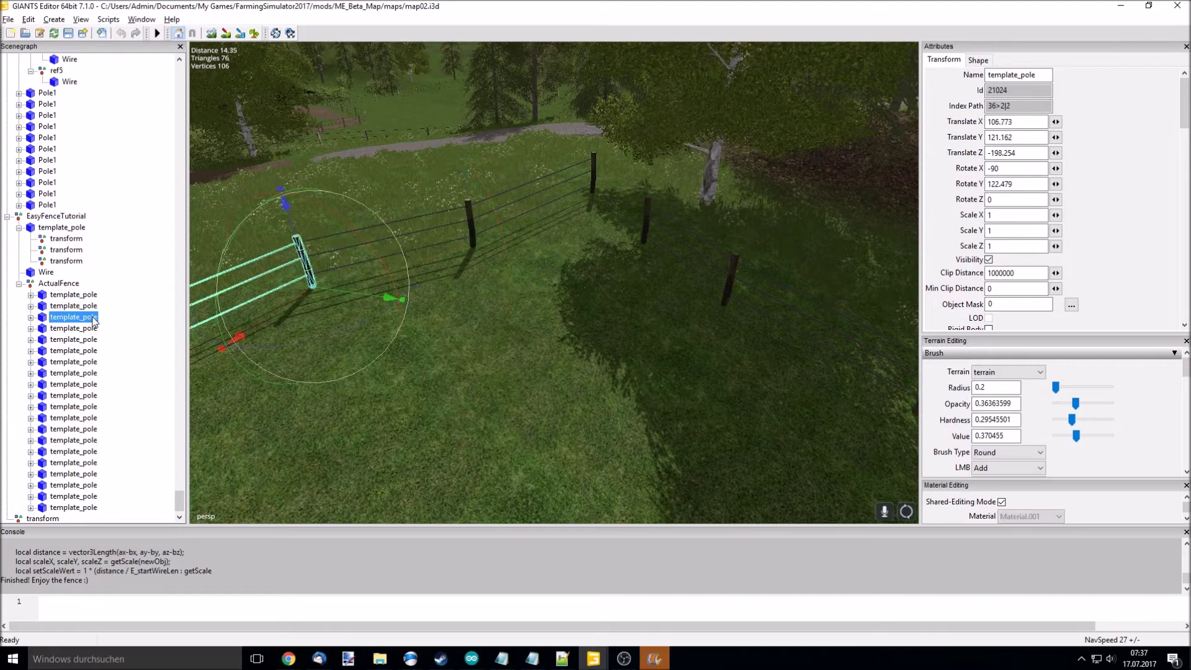
left_click(93, 296)
left_click(84, 306)
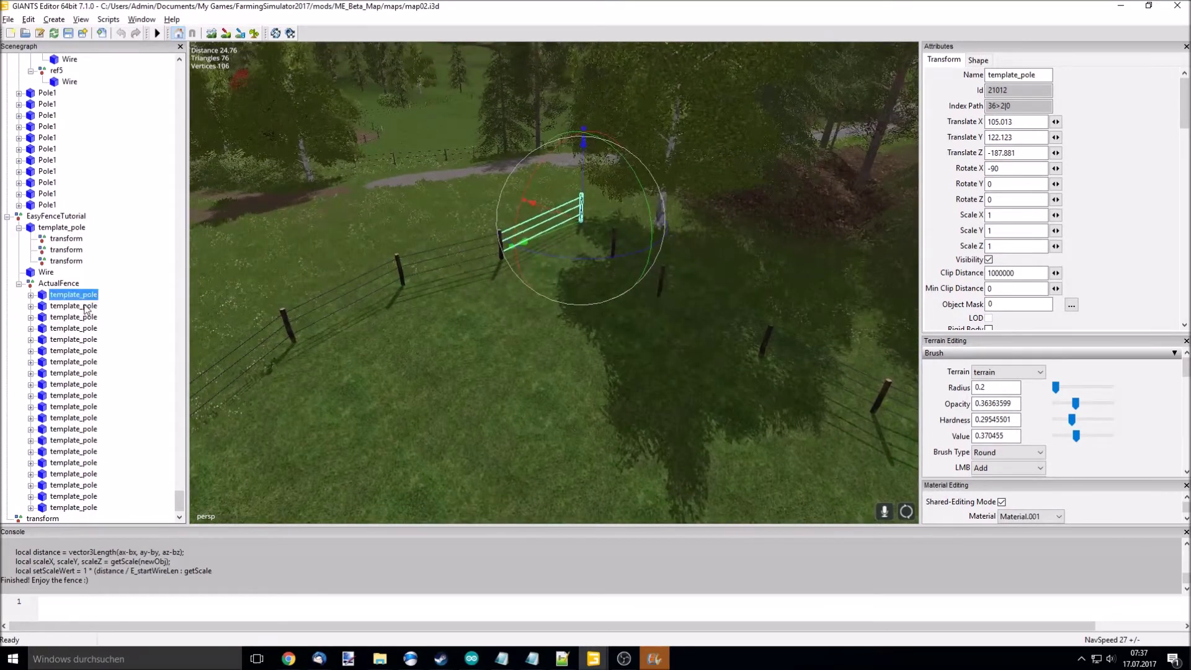
key("Down")
key("Down")
key("Down")
key("Down")
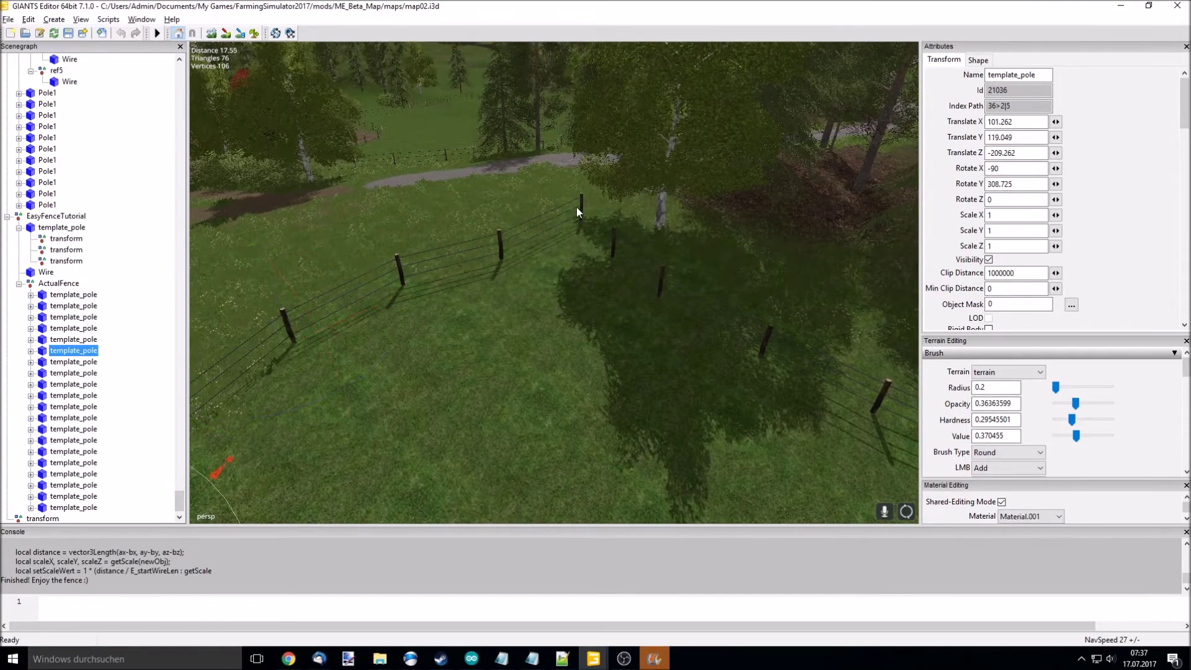
scroll(540, 282, "down", 5)
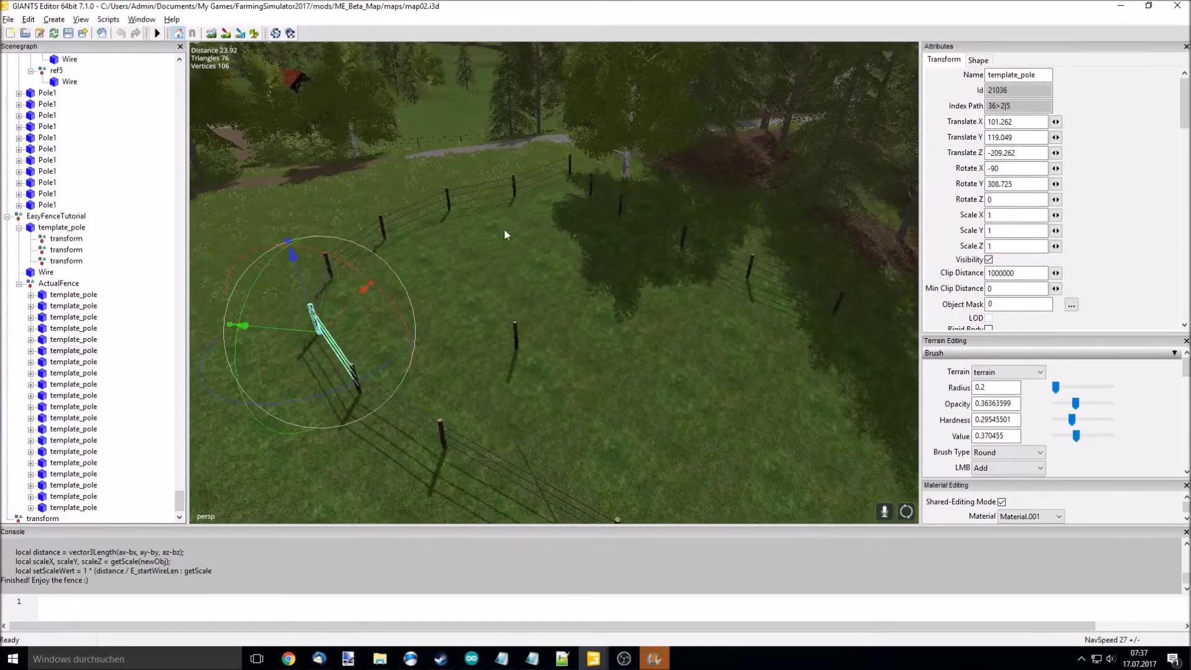
middle_click_drag(546, 376, 654, 325)
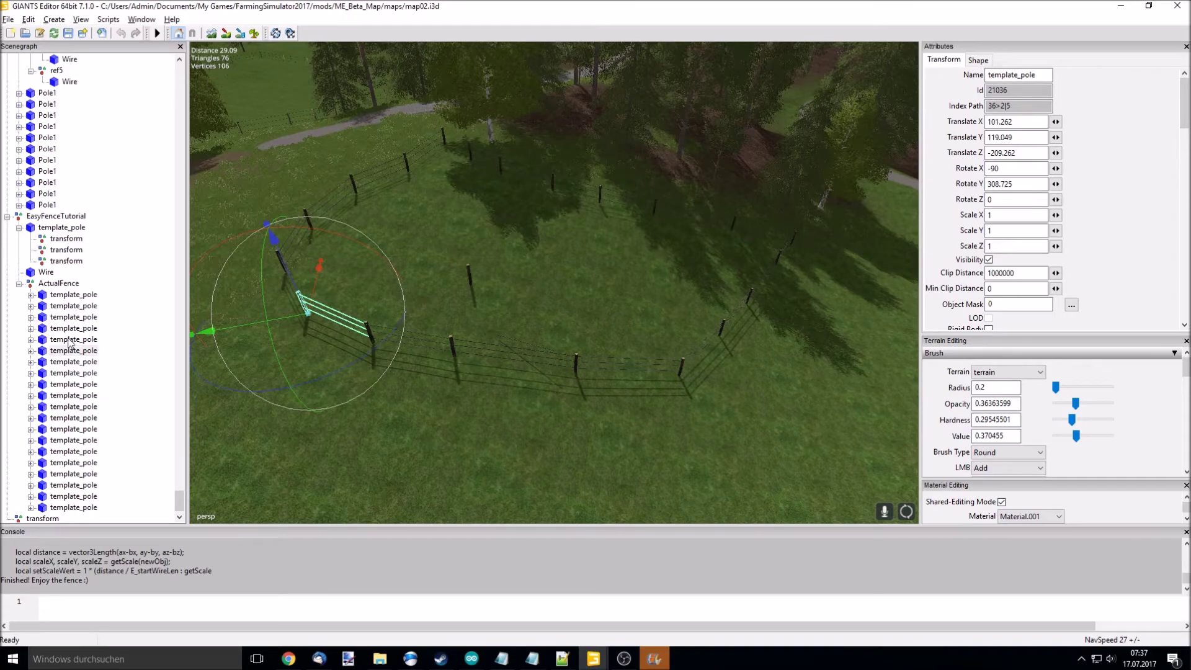
left_click(32, 294)
left_click(73, 305)
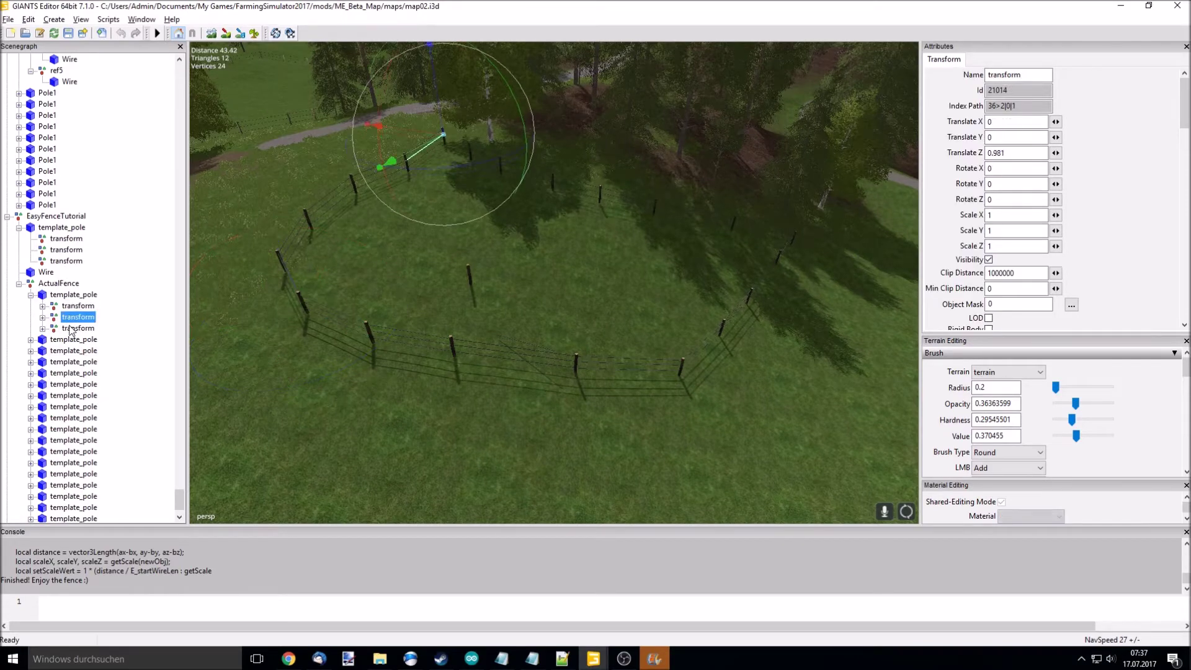
left_click(33, 294)
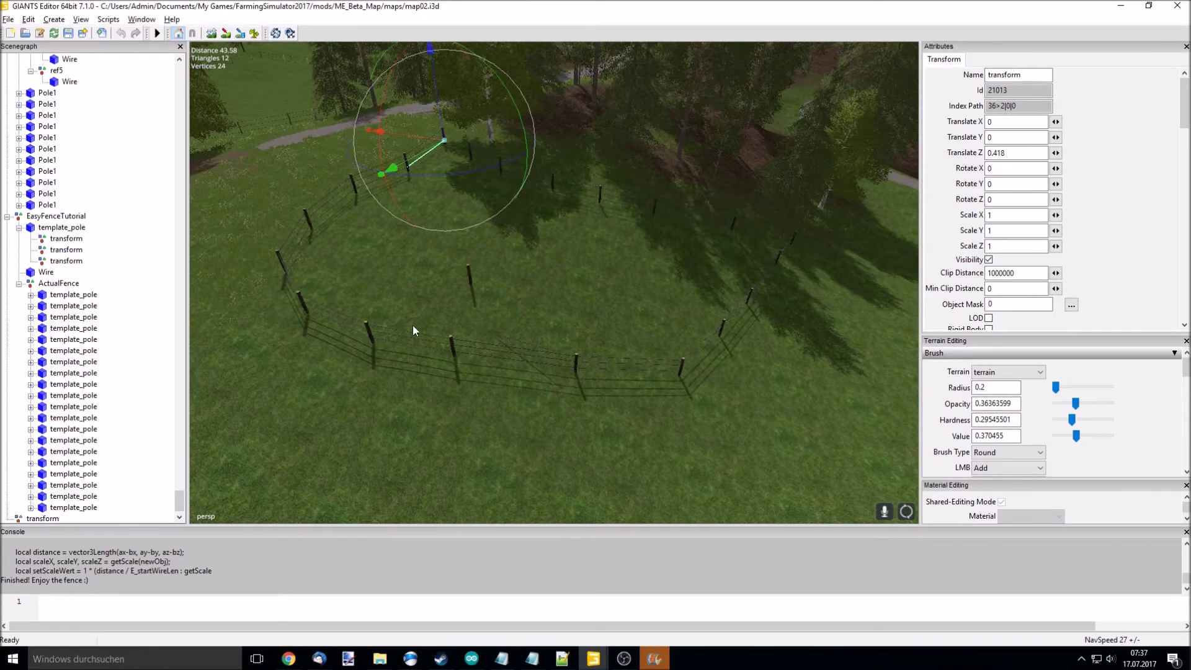
mouse_move(412, 325)
right_mouse_down()
mouse_move(472, 288)
mouse_move(470, 232)
right_mouse_up()
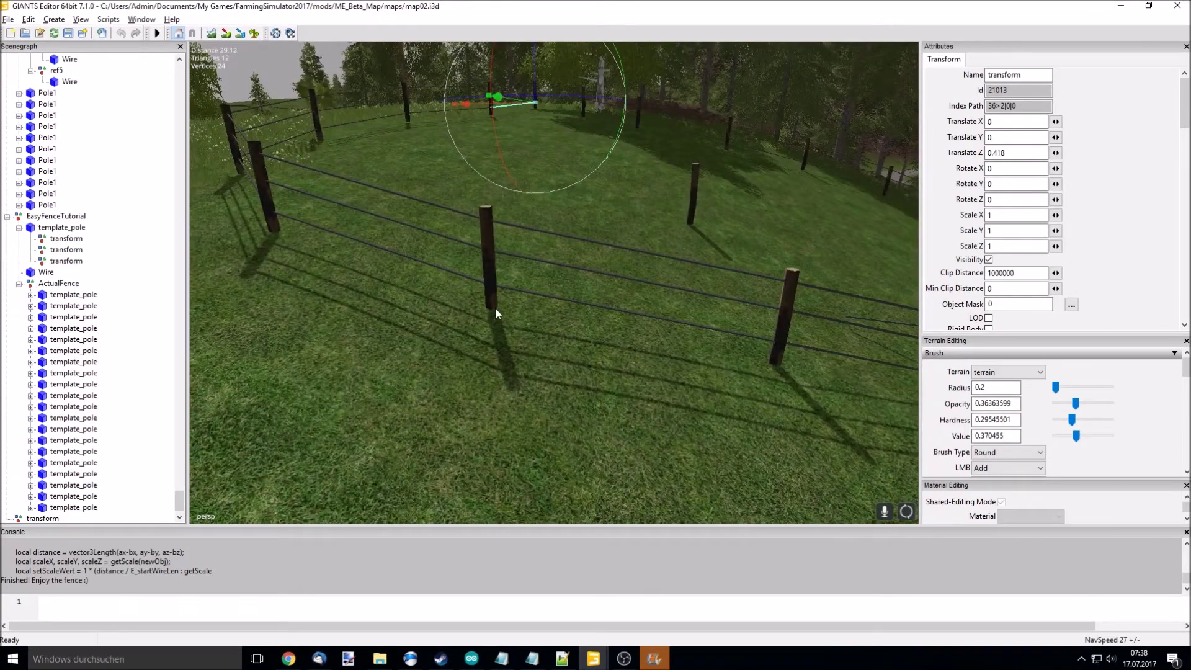
mouse_move(494, 307)
right_mouse_down()
mouse_move(530, 320)
mouse_move(492, 277)
mouse_move(512, 273)
right_mouse_up()
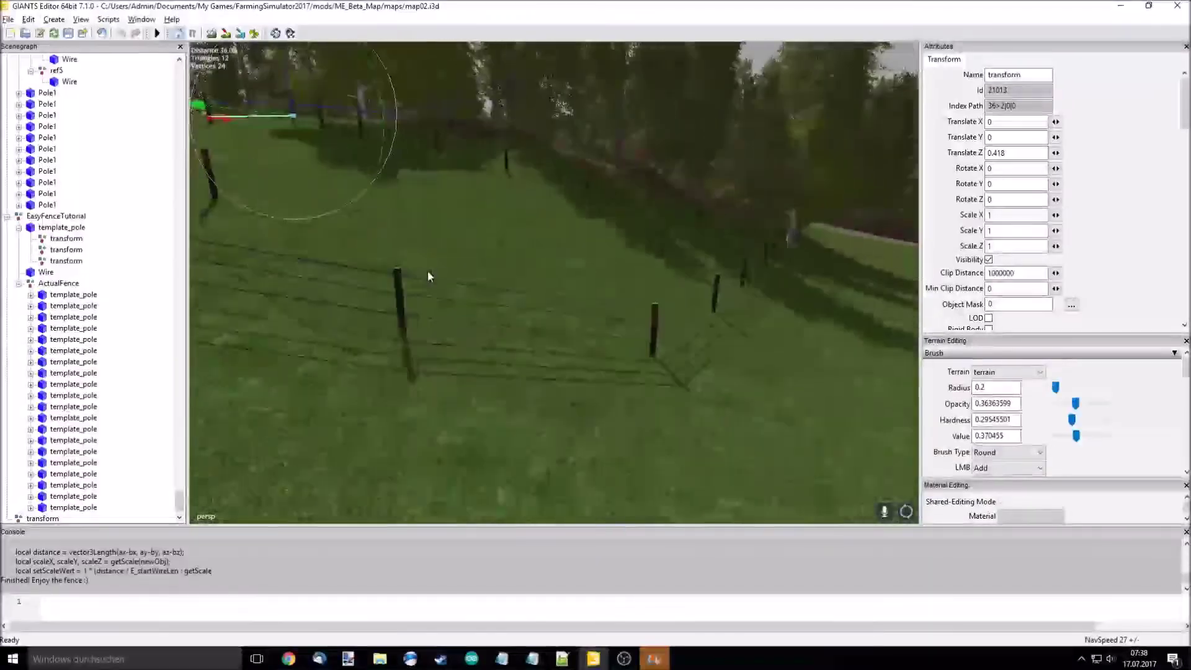
mouse_move(427, 275)
middle_mouse_down()
mouse_move(590, 311)
mouse_move(536, 302)
mouse_move(580, 321)
mouse_move(550, 325)
mouse_move(500, 303)
mouse_move(492, 295)
mouse_move(549, 289)
mouse_move(546, 306)
mouse_move(498, 269)
middle_mouse_up()
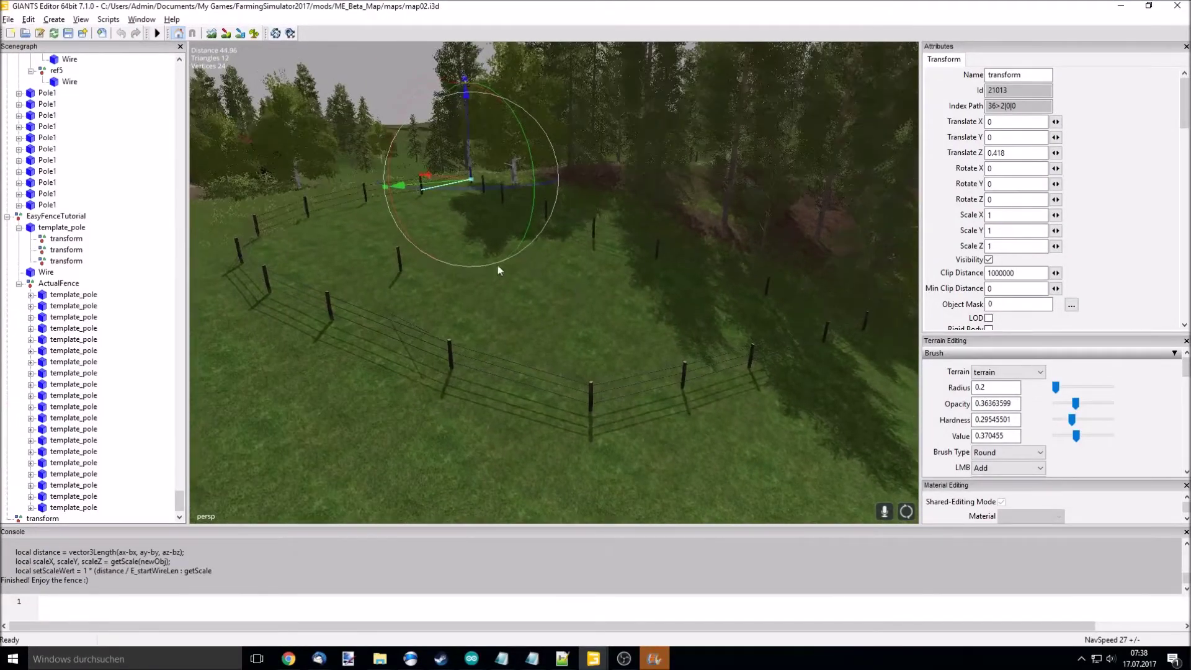
- Open the Script Editor from the Window menu and select the User scripts folder
left_click(143, 20)
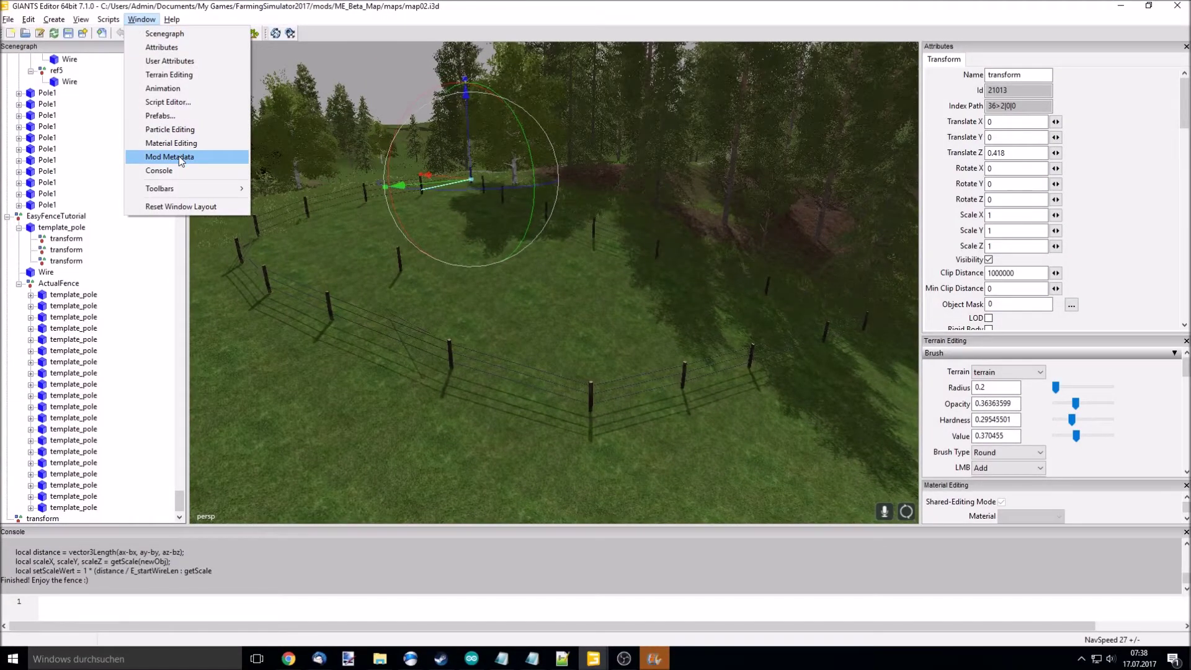
left_click(190, 101)
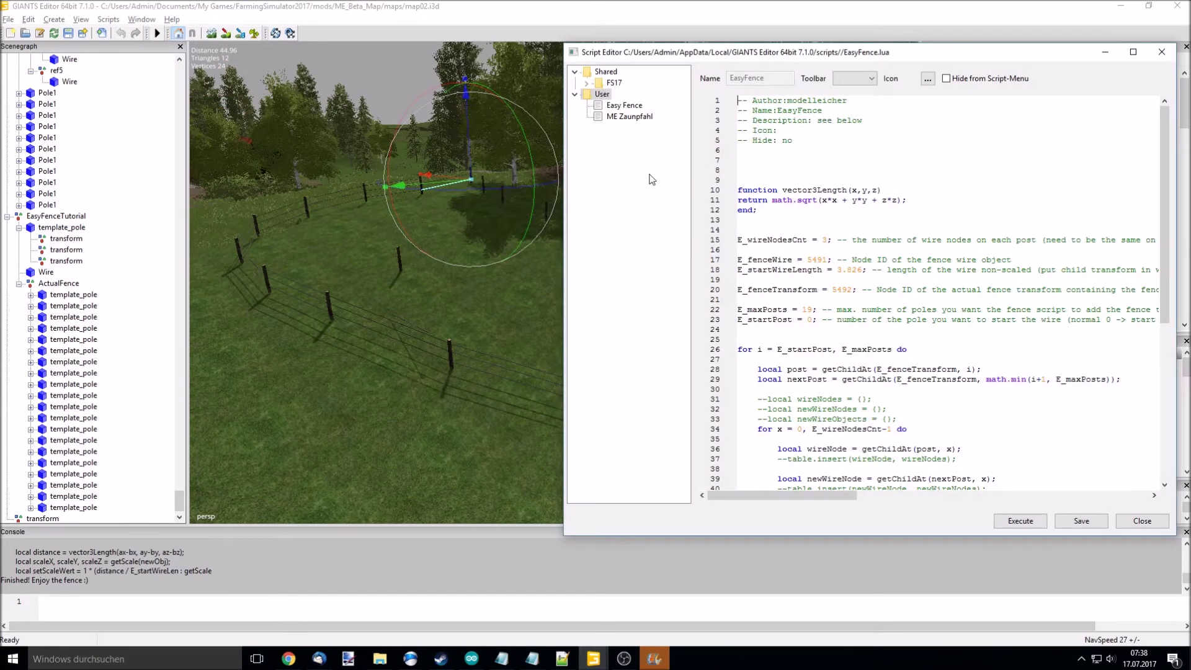
left_click_drag(735, 56, 666, 48)
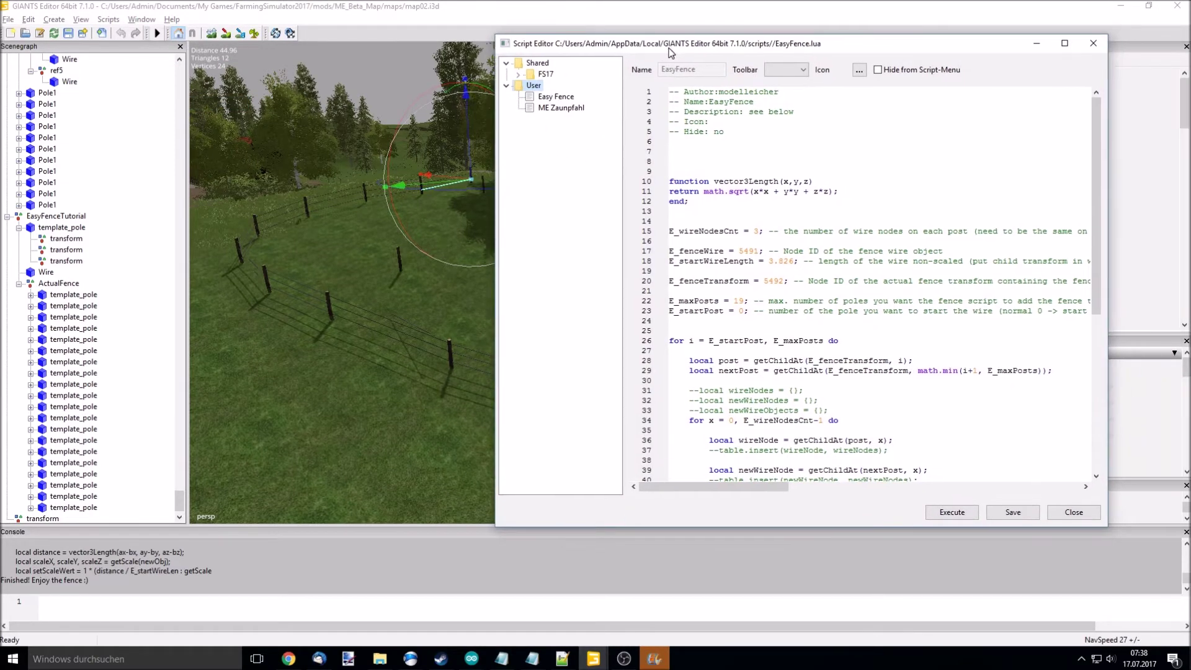
left_click(534, 86)
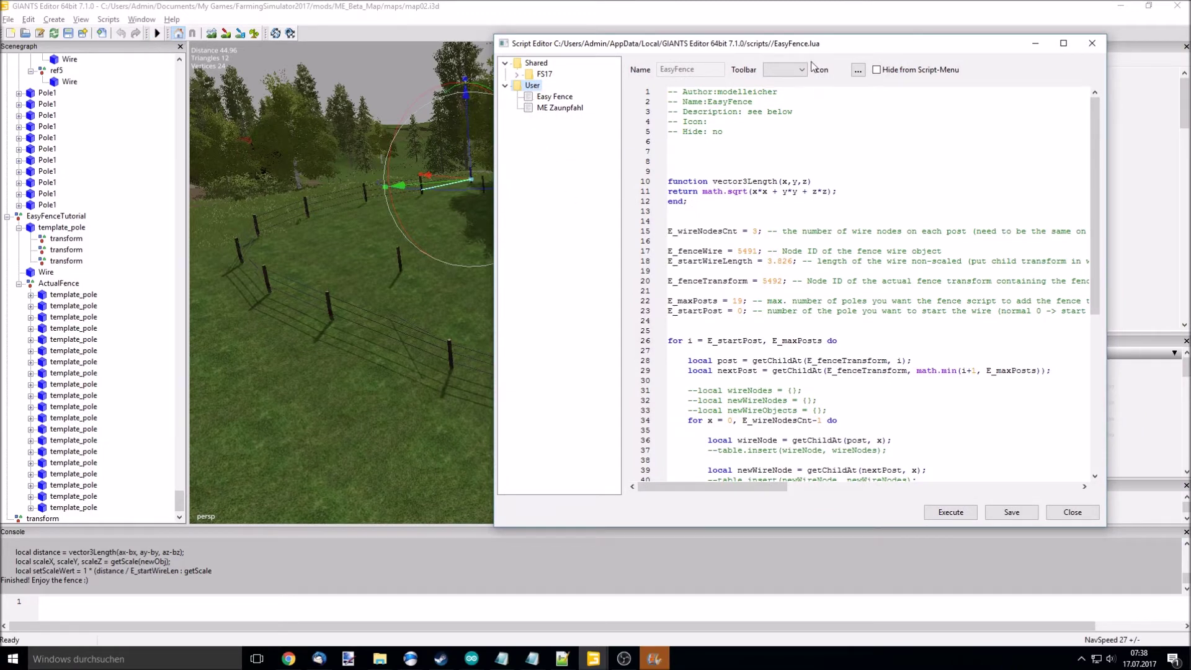
- Shift the Script Editor left and show the script list including Easy Fence
mouse_move(837, 52)
left_mouse_down()
mouse_move(790, 49)
mouse_move(804, 53)
left_mouse_up()
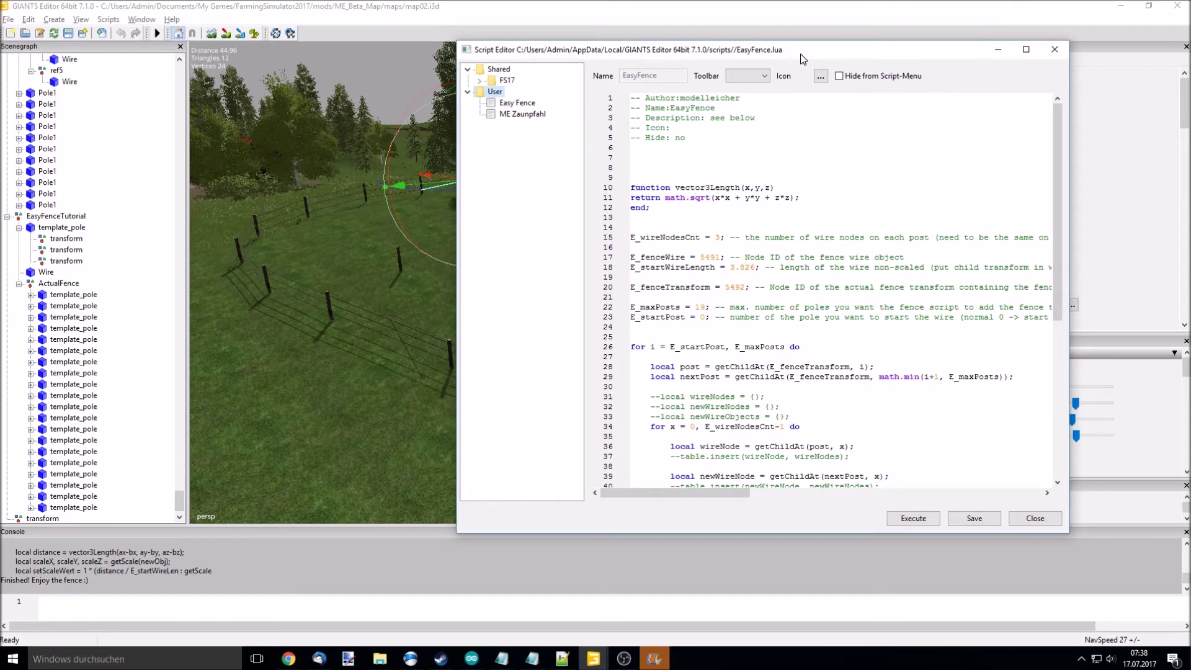
left_click(762, 71)
left_click(134, 20)
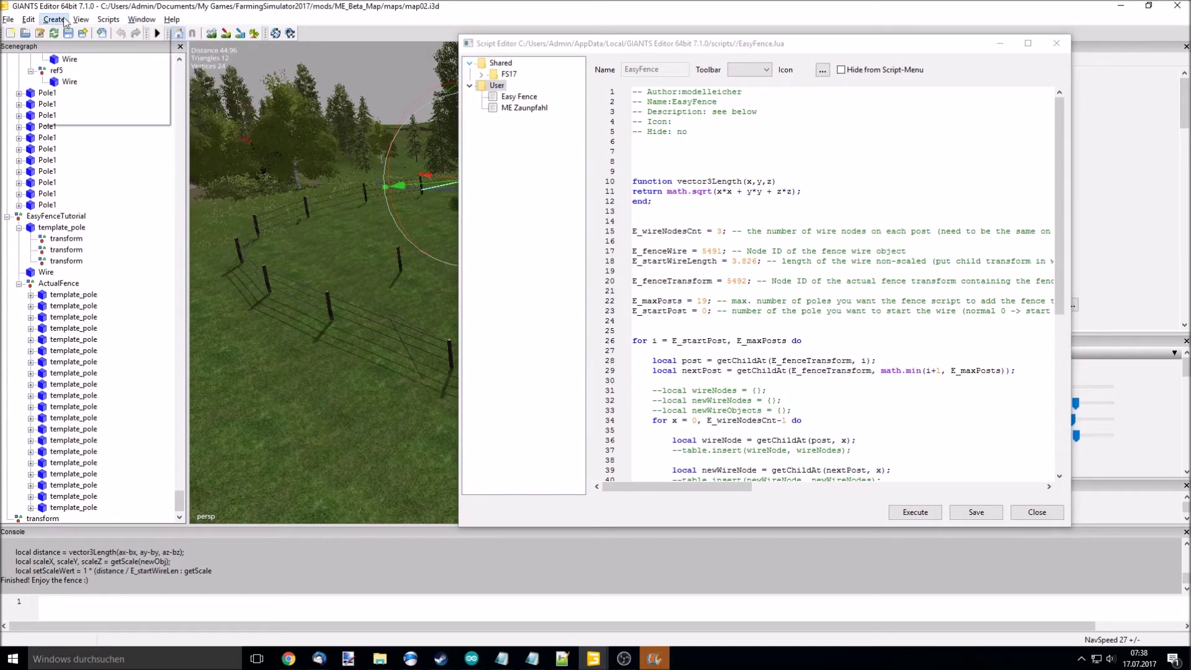
left_click(107, 19)
mouse_move(149, 33)
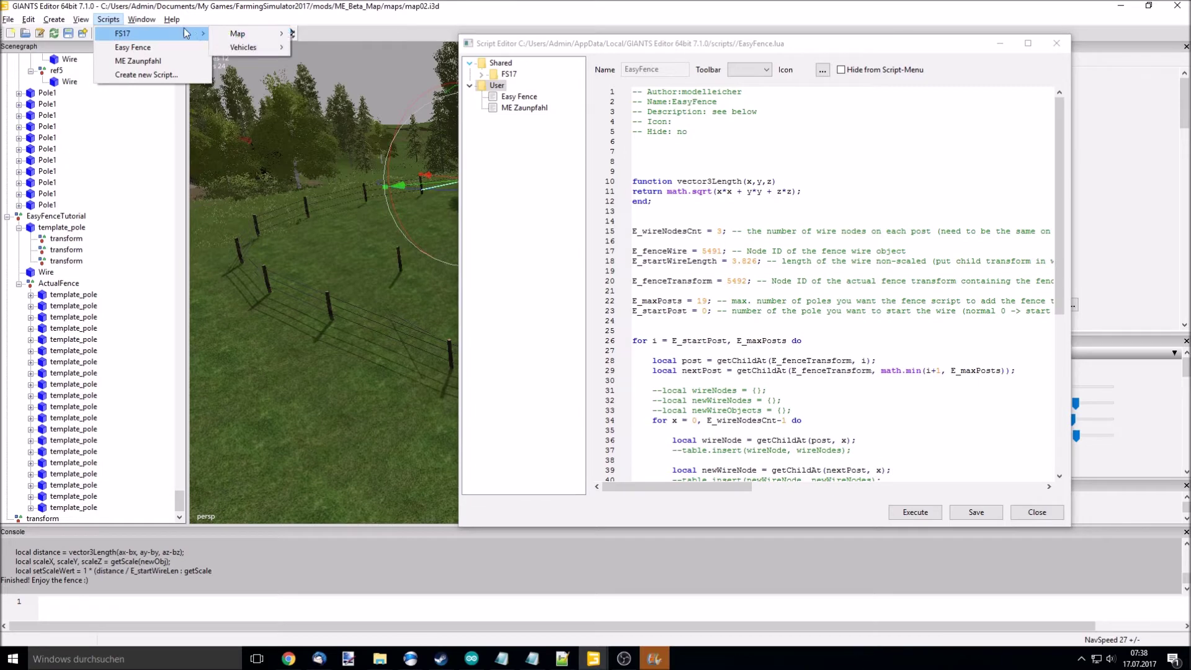
- Create a new user script named 'test'
left_click(166, 74)
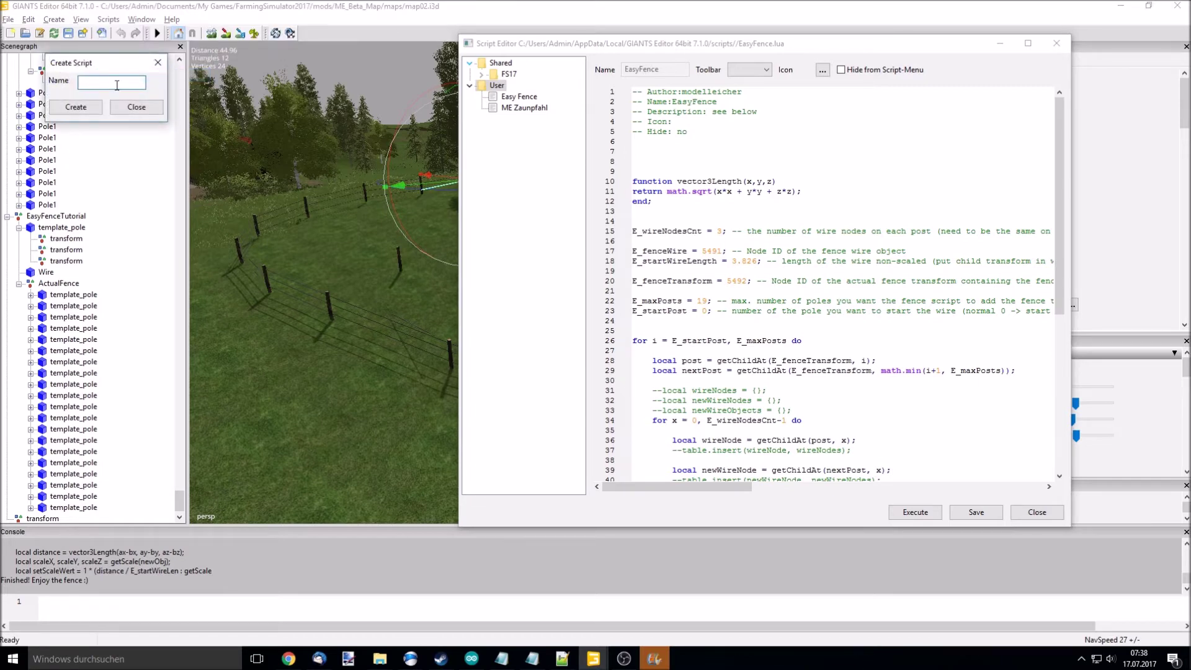
left_click(76, 111)
left_click(207, 97)
left_click(131, 82)
type("tes")
type("t")
left_click(76, 107)
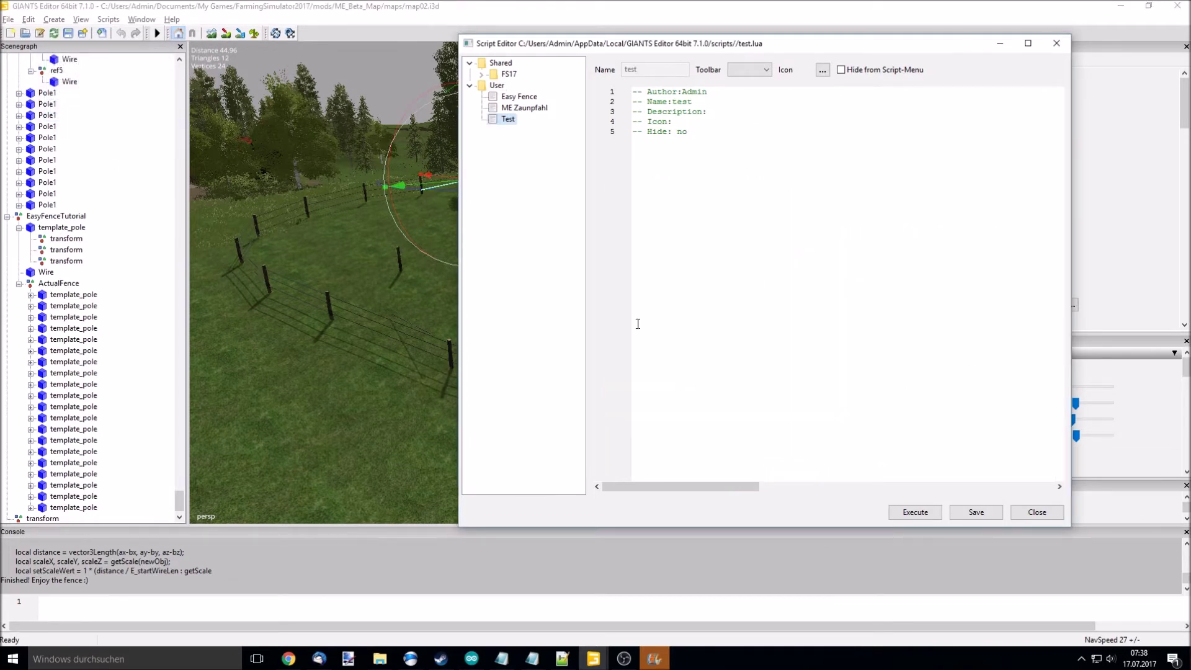
- Close the Script Editor and reopen it from the Window menu
left_click(1037, 513)
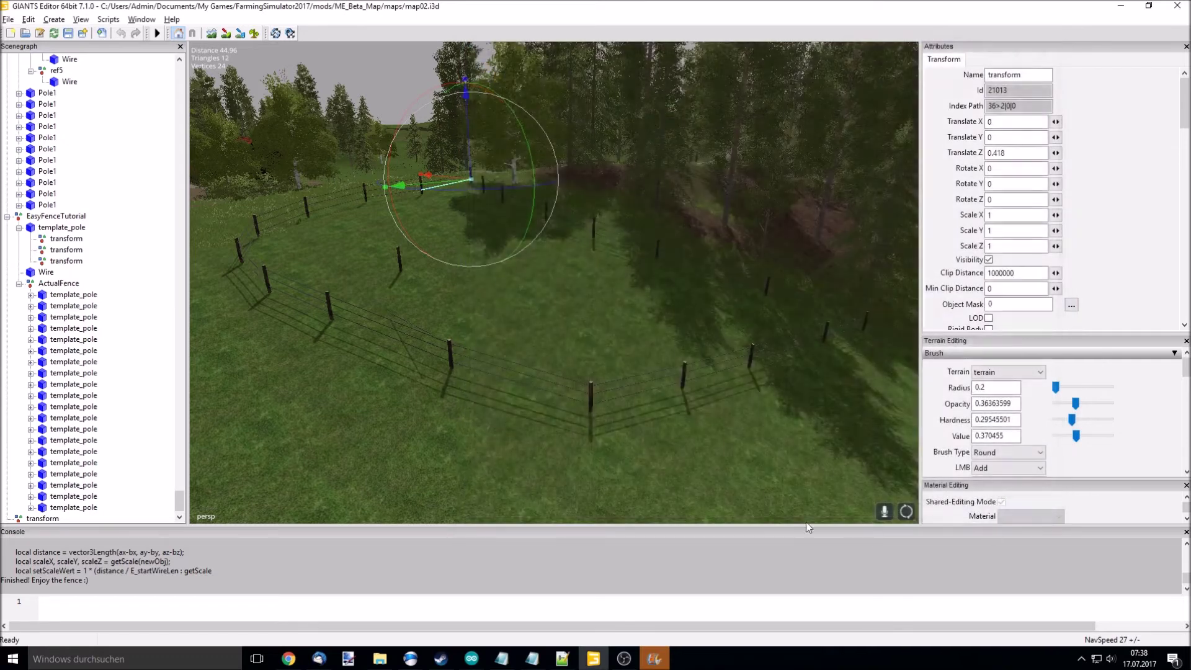
left_click(142, 19)
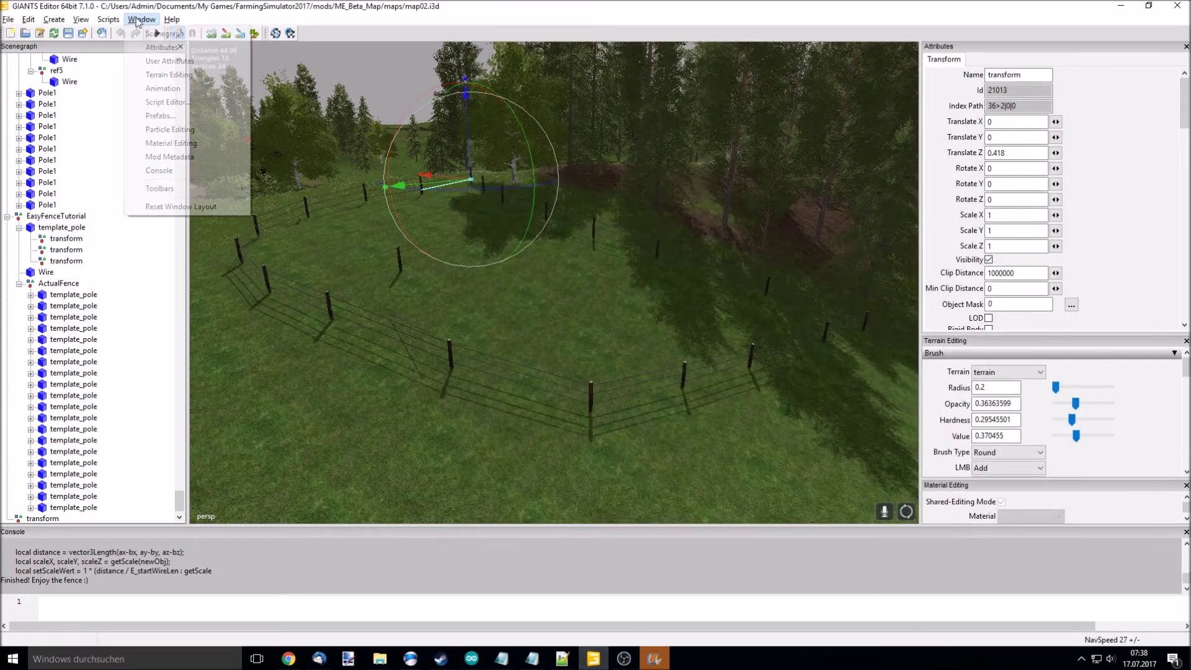
left_click(200, 101)
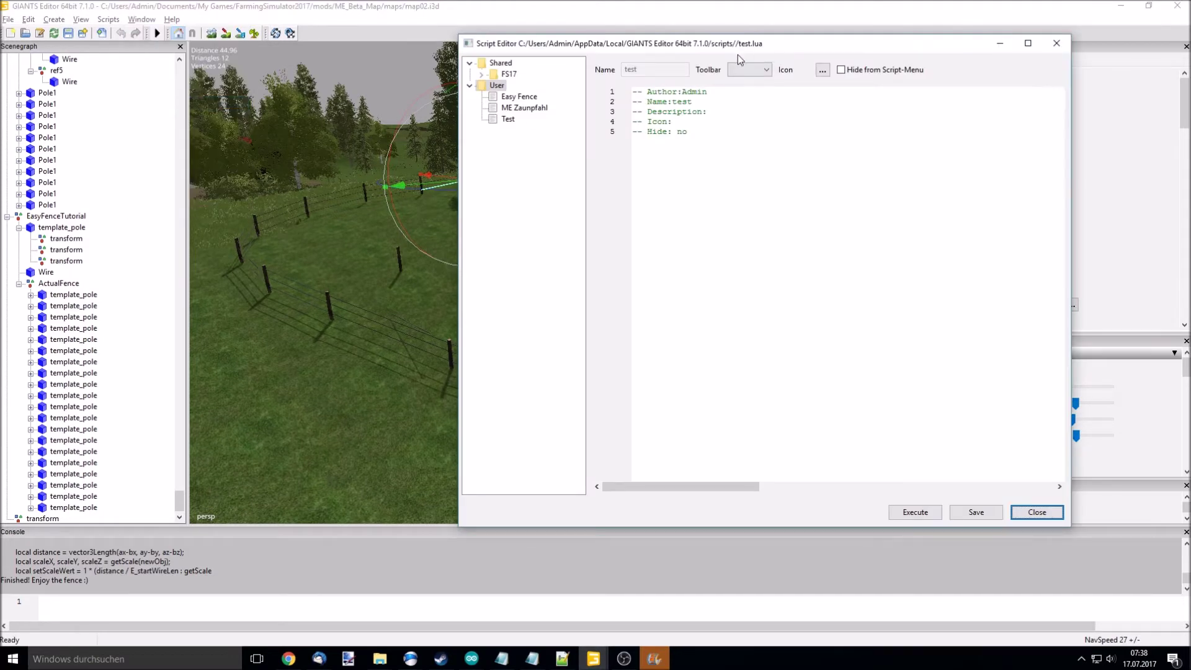
left_click(473, 83)
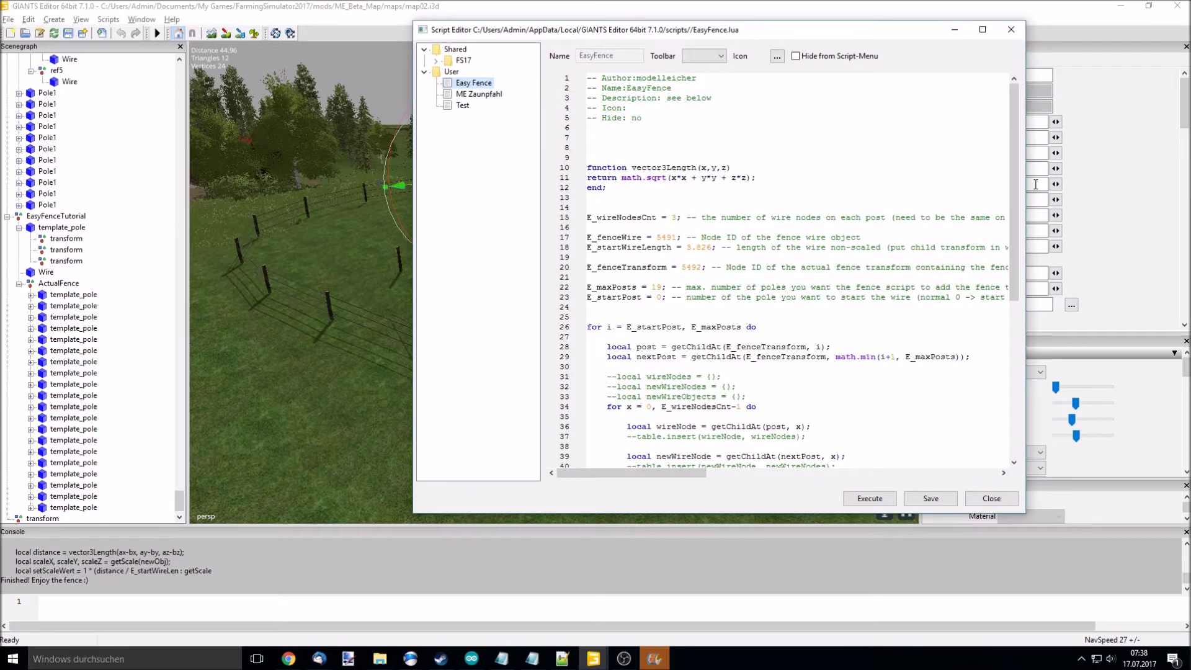
left_click_drag(1016, 167, 1010, 354)
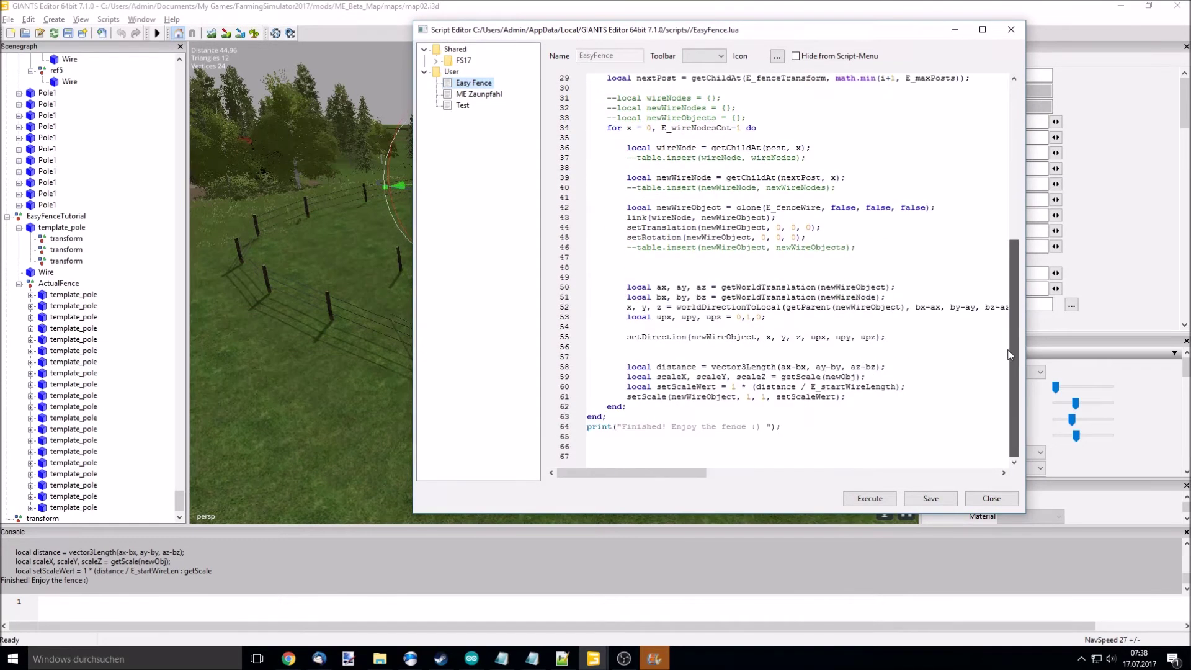
mouse_move(1012, 351)
left_mouse_down()
mouse_move(1014, 161)
mouse_move(1007, 331)
left_mouse_up()
left_click_drag(1007, 337, 1021, 156)
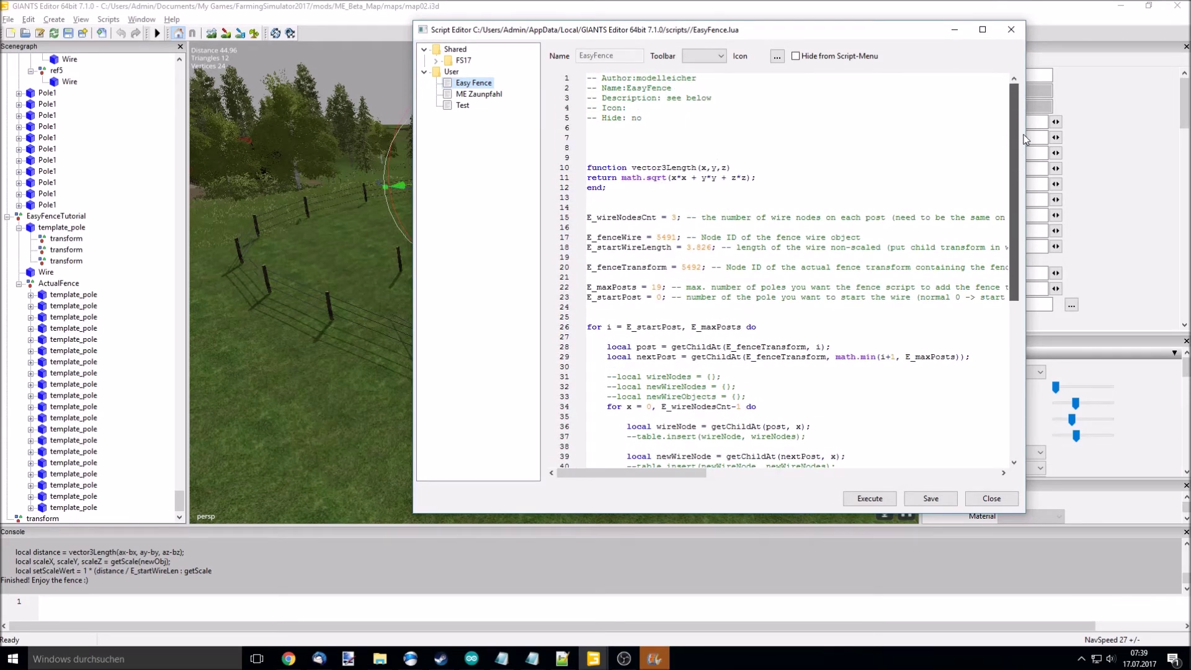
left_click_drag(1022, 139, 1014, 324)
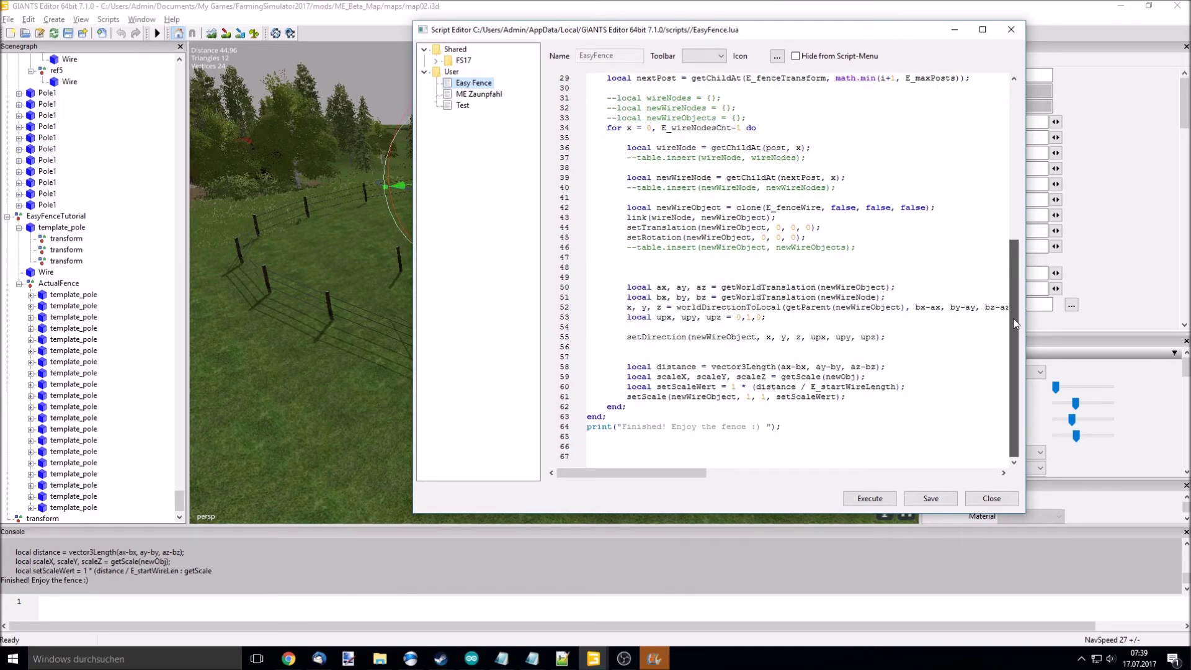
left_click_drag(1015, 324, 1027, 151)
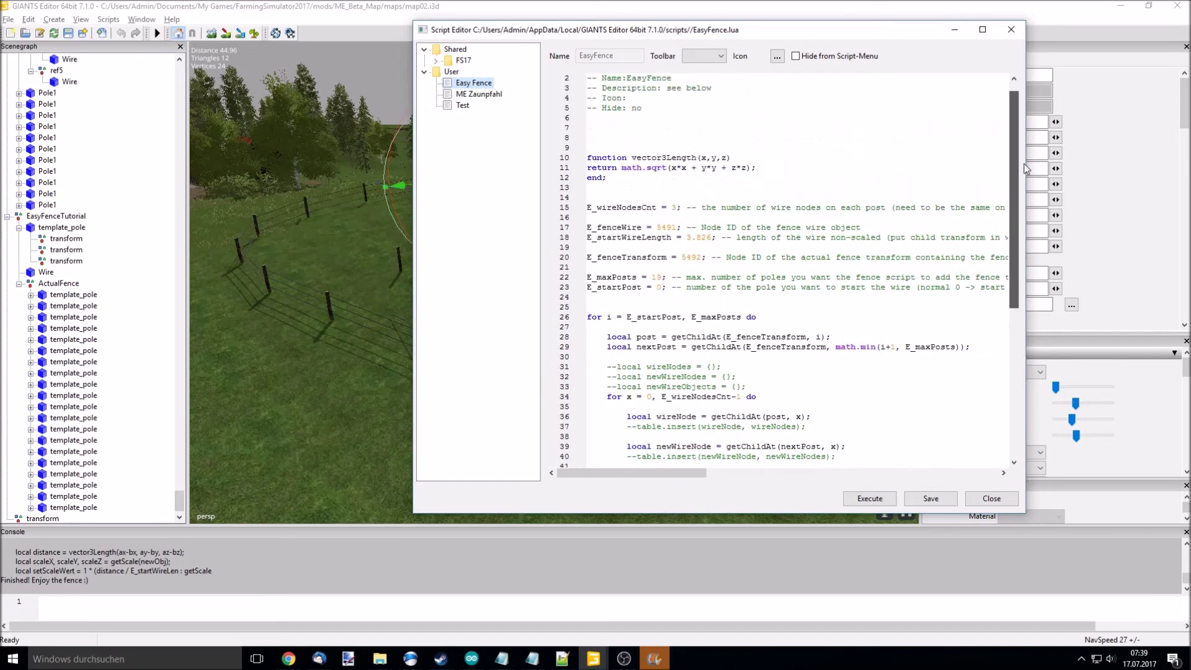
left_click_drag(1015, 154, 989, 369)
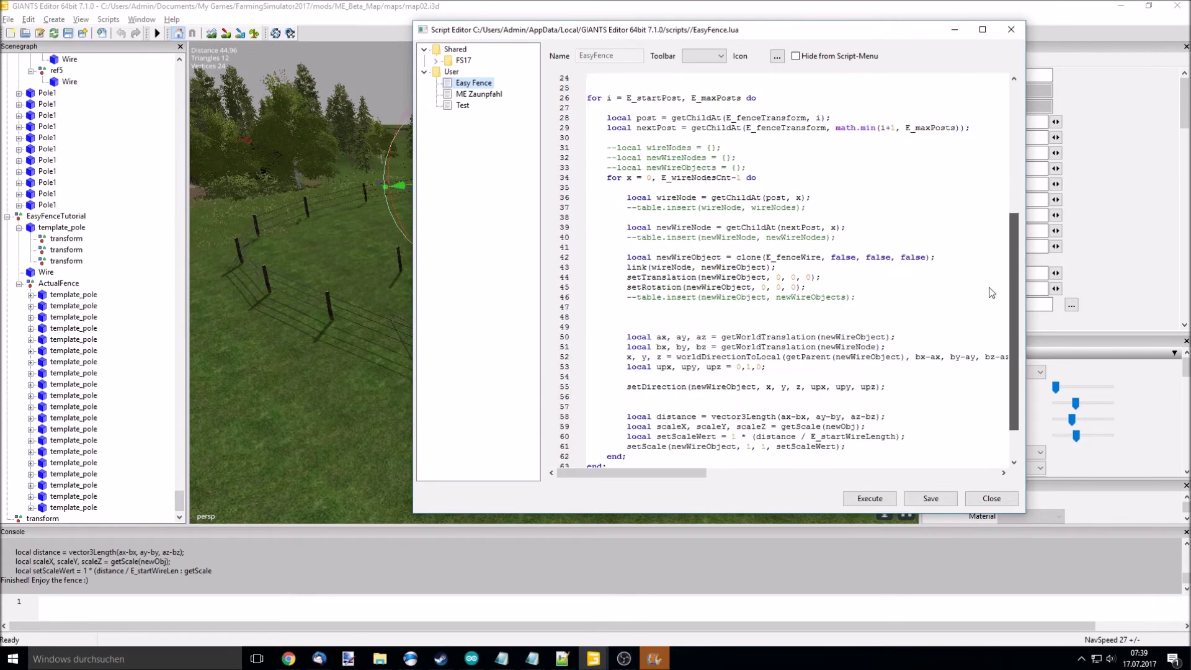
left_click_drag(1014, 330, 1019, 159)
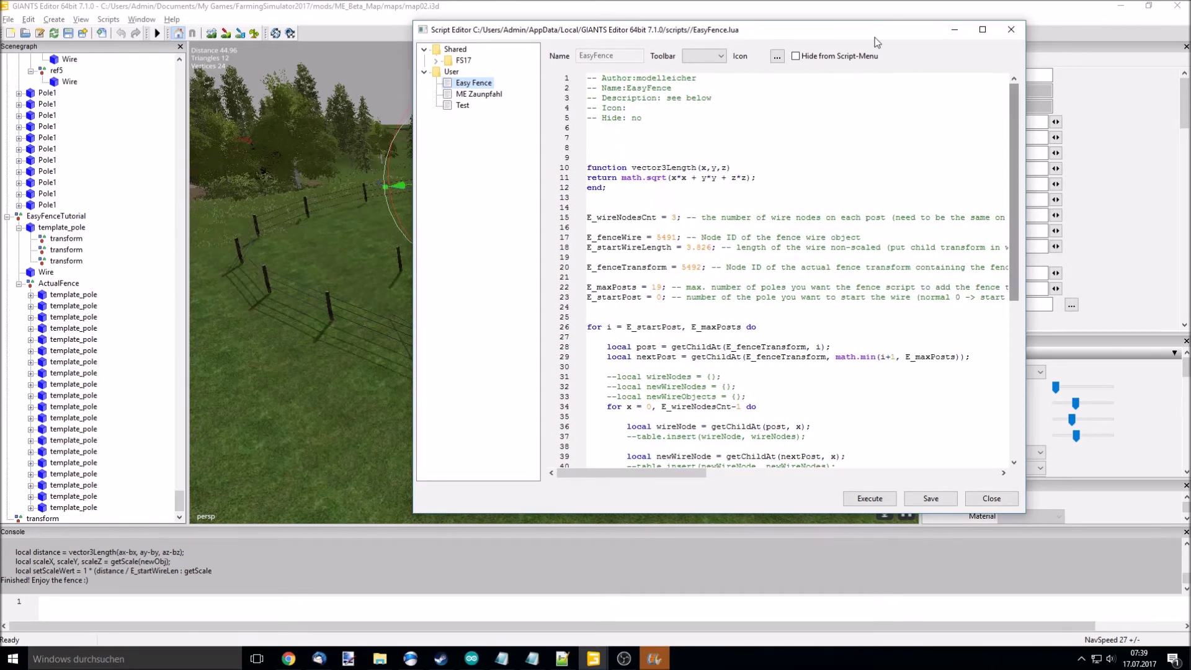
mouse_move(878, 36)
left_mouse_down()
mouse_move(903, 62)
mouse_move(921, 45)
left_mouse_up()
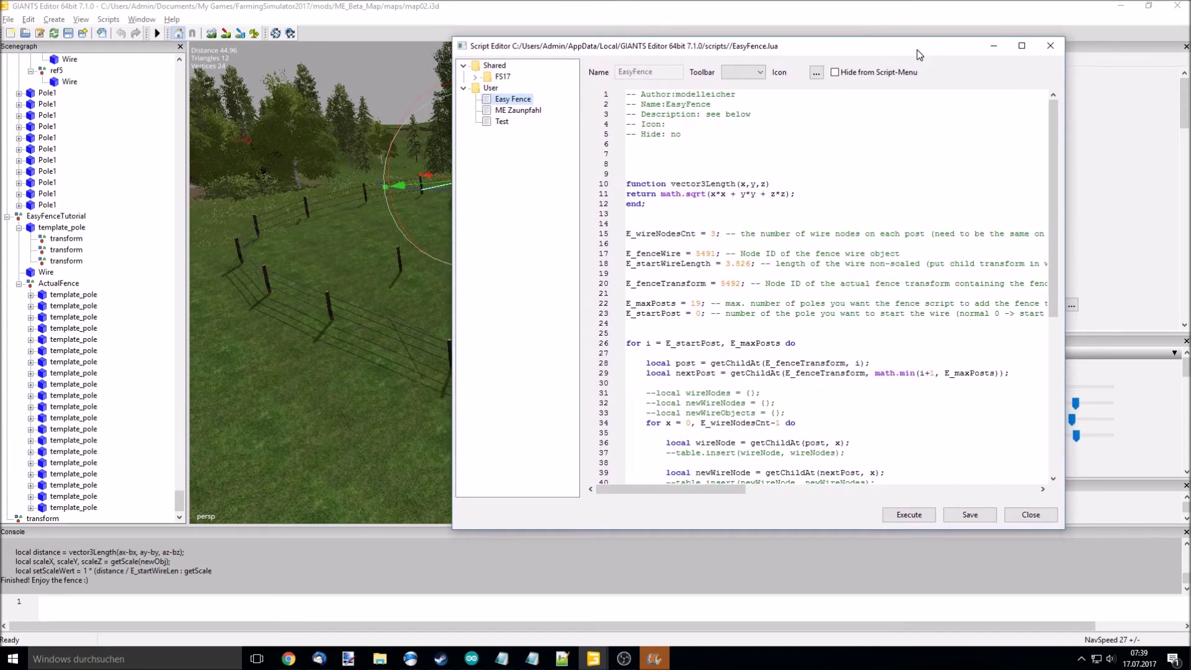
left_click_drag(928, 37, 926, 46)
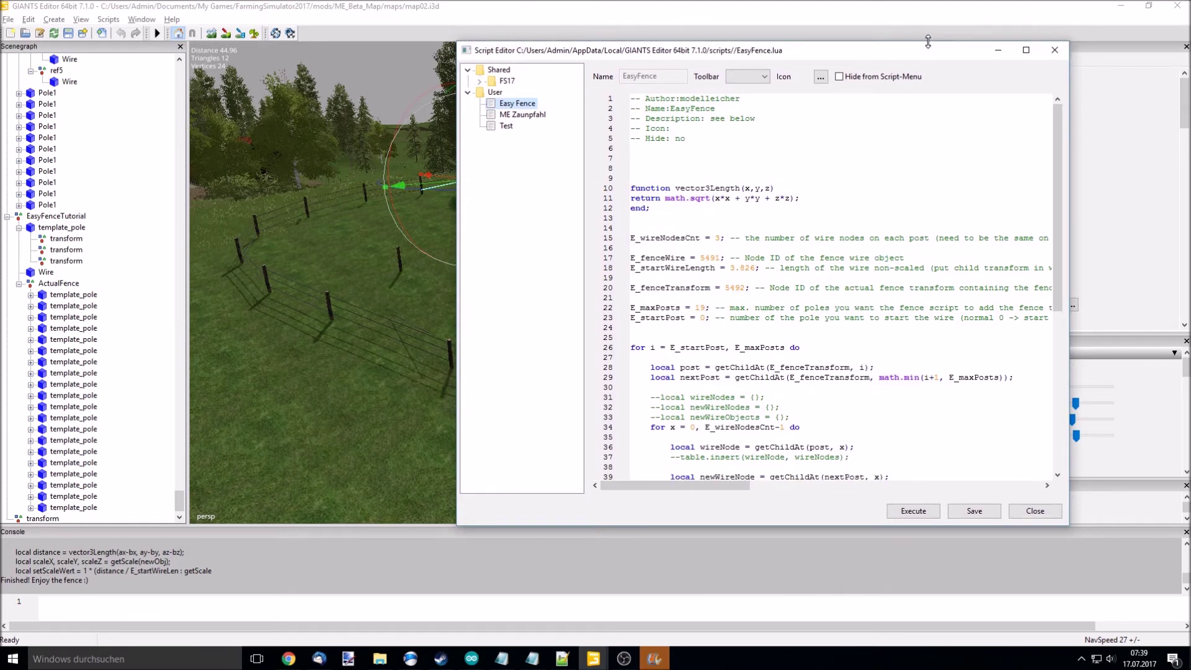
left_click_drag(925, 46, 933, 53)
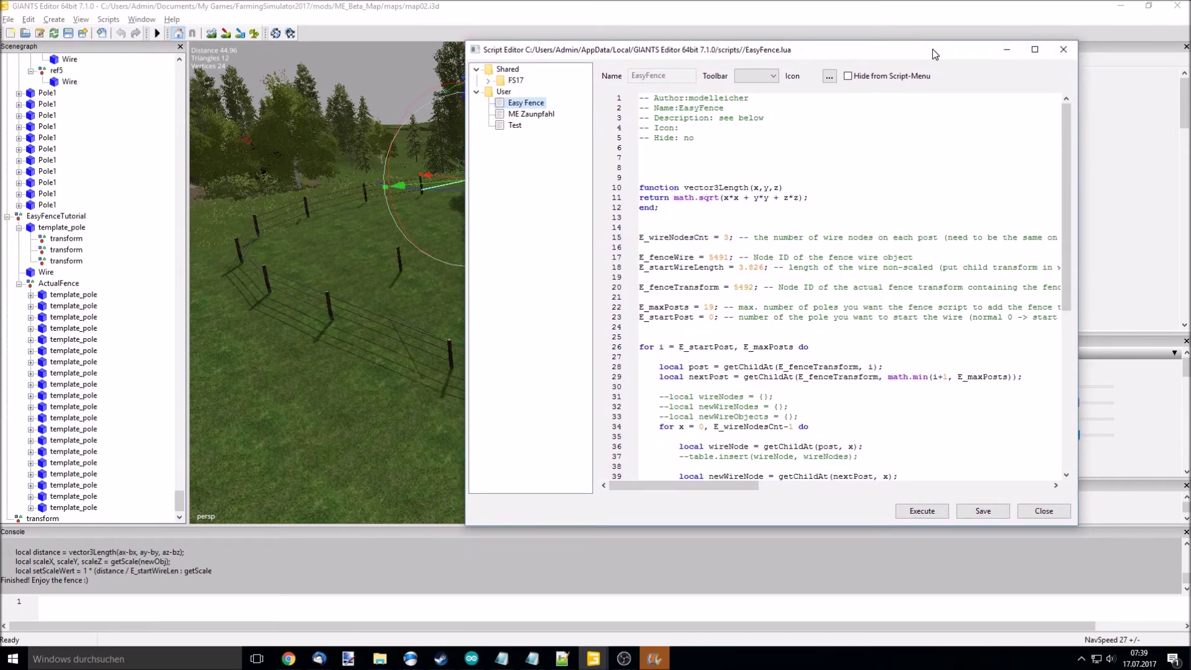
left_click_drag(932, 50, 938, 50)
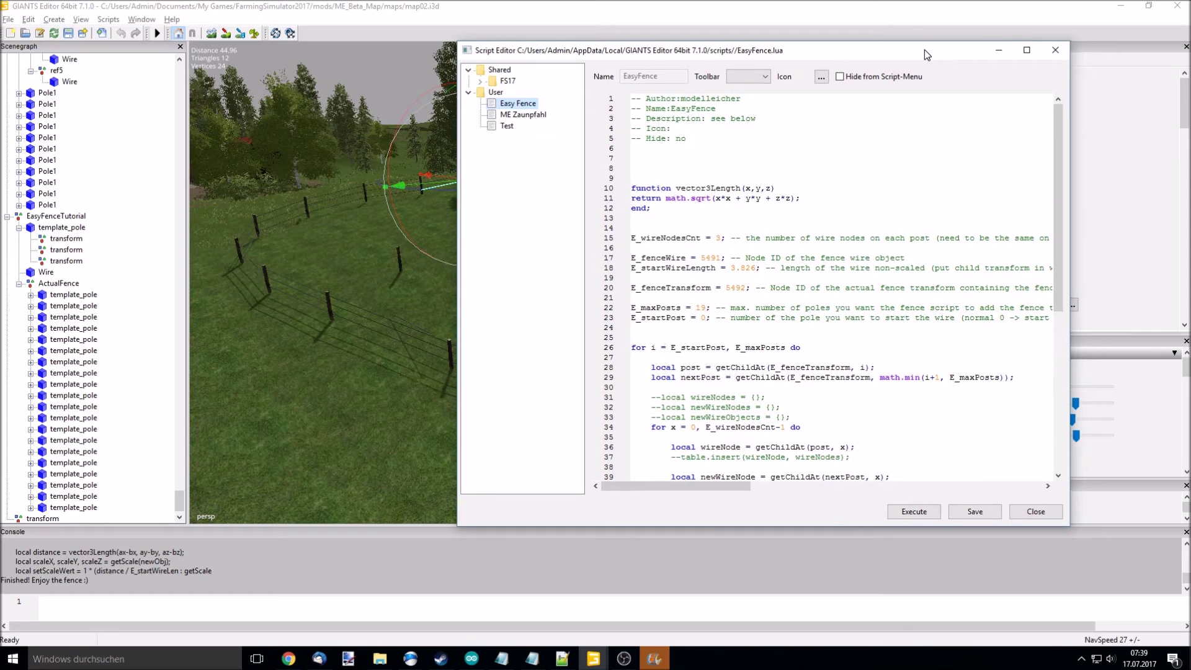
mouse_move(938, 50)
left_mouse_down()
mouse_move(868, 49)
mouse_move(1024, 46)
left_mouse_up()
scroll(985, 211, "down", 5)
scroll(985, 210, "down", 5)
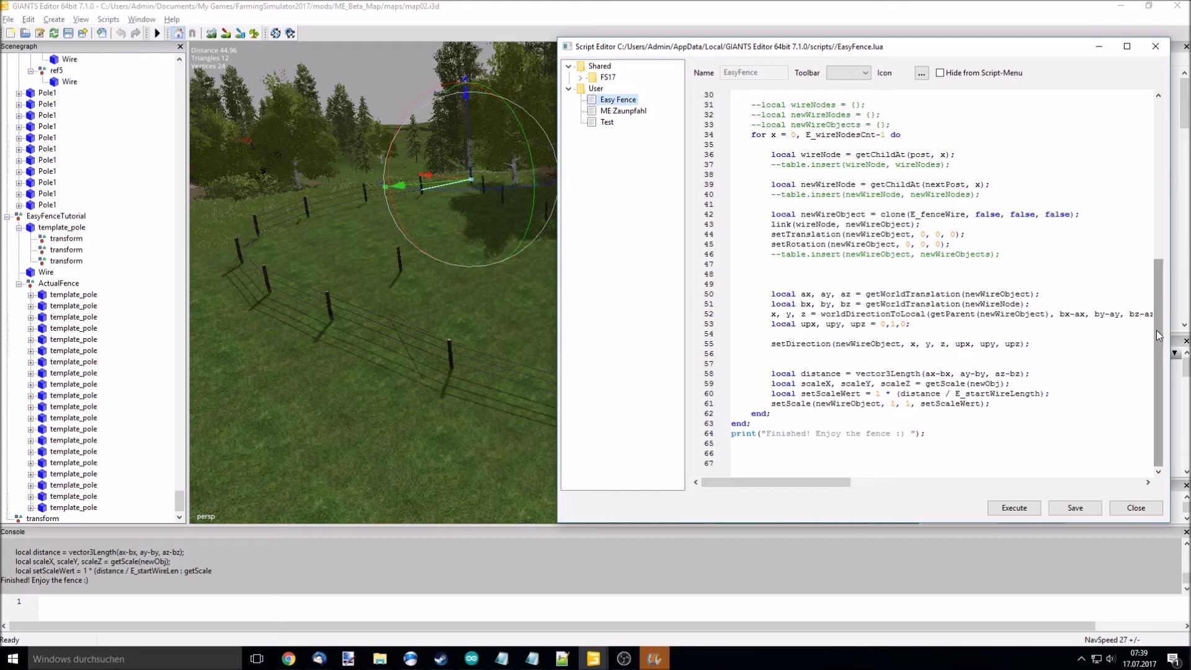
left_click_drag(1156, 331, 1150, 158)
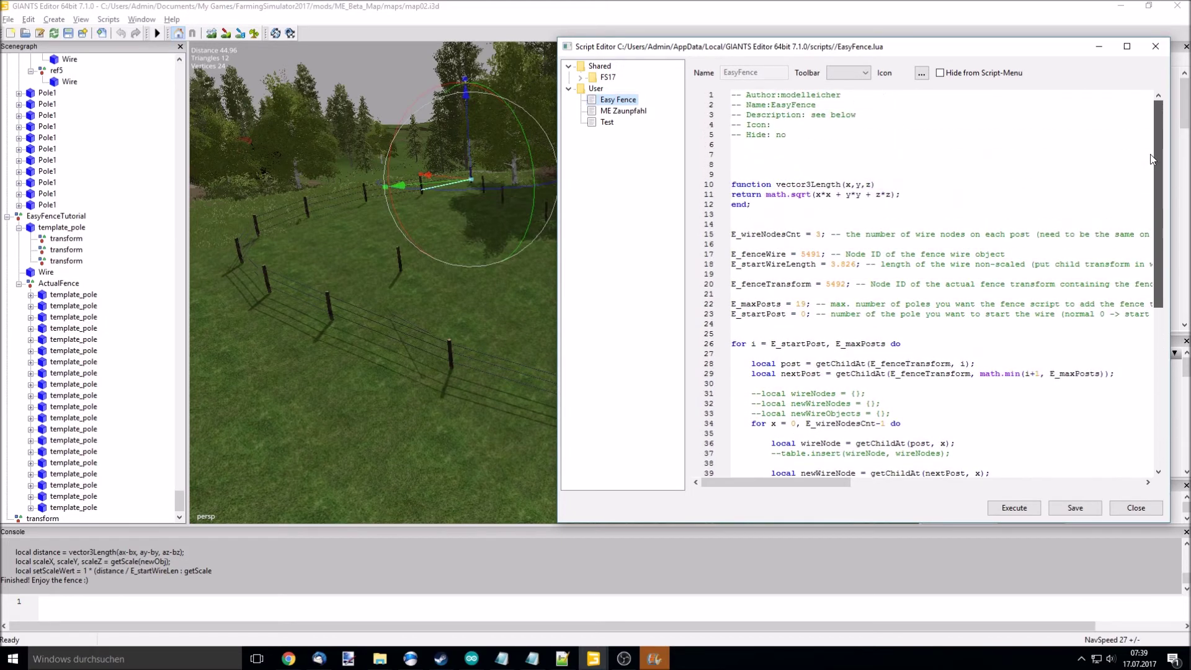
mouse_move(1149, 155)
left_mouse_down()
mouse_move(1125, 372)
mouse_move(1149, 142)
mouse_move(1155, 433)
left_mouse_up()
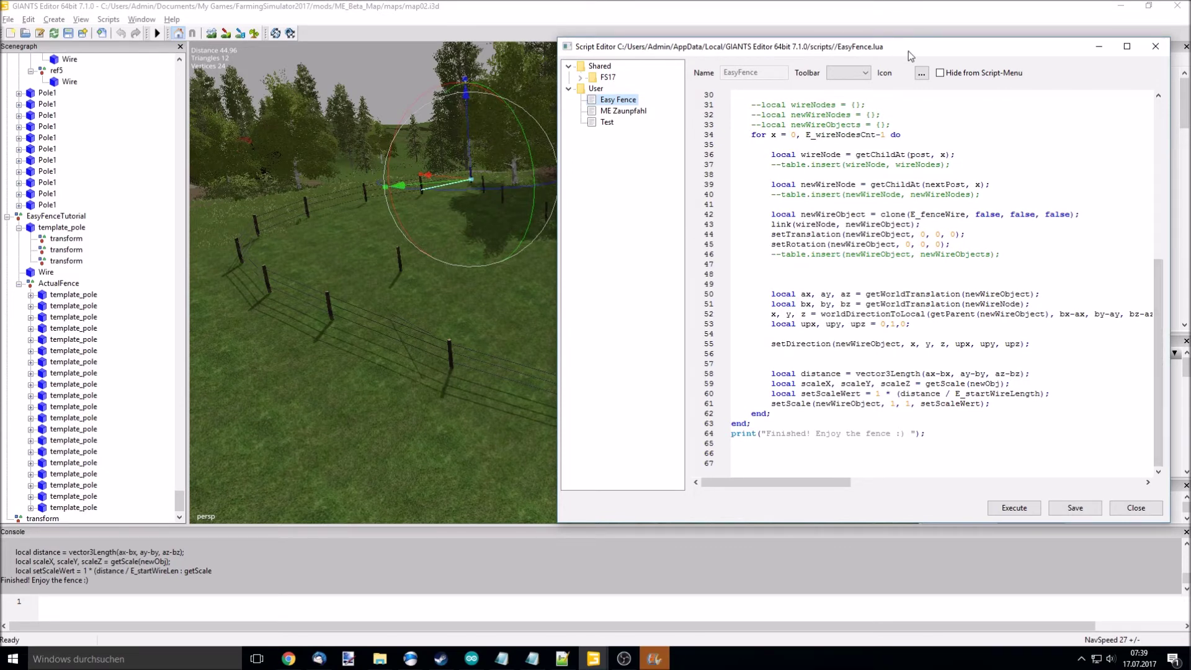
left_click_drag(921, 51, 922, 50)
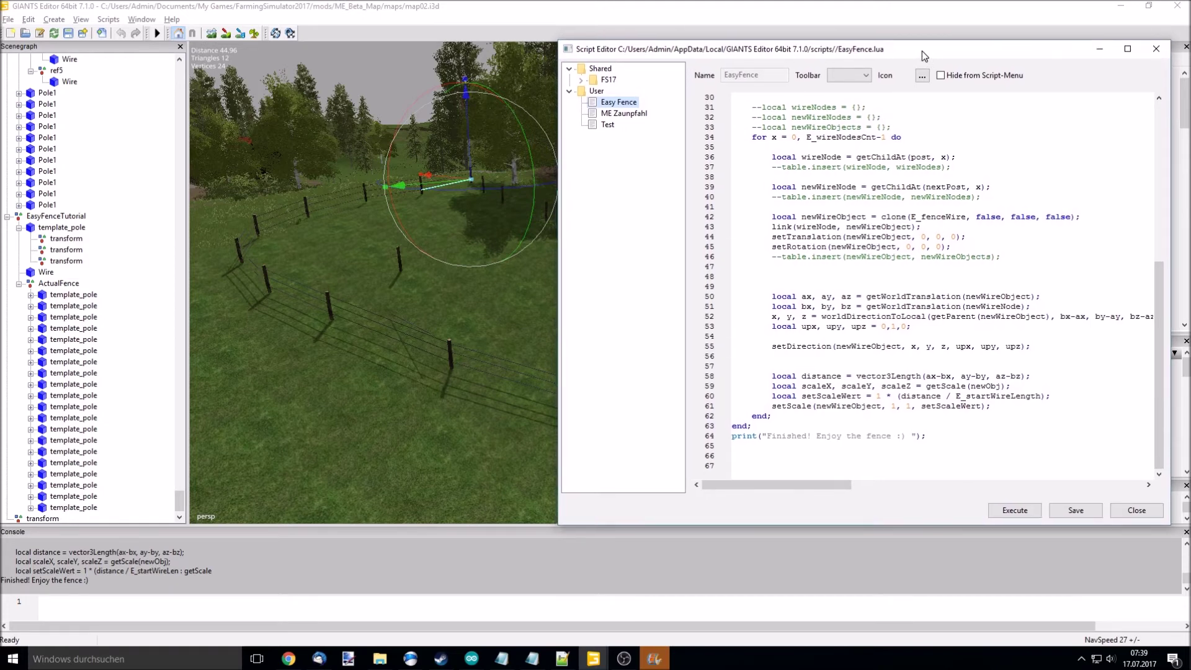
scroll(930, 292, "up", 6)
scroll(929, 291, "up", 4)
scroll(893, 242, "down", 4)
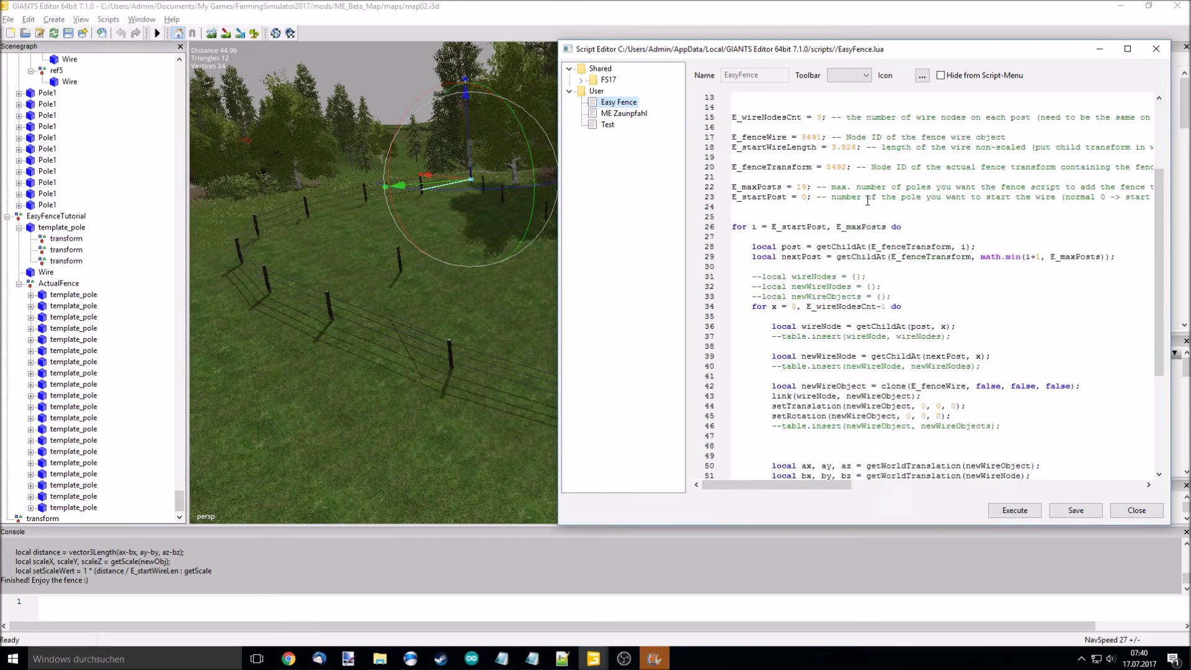
scroll(868, 198, "down", 3)
scroll(868, 198, "down", 3)
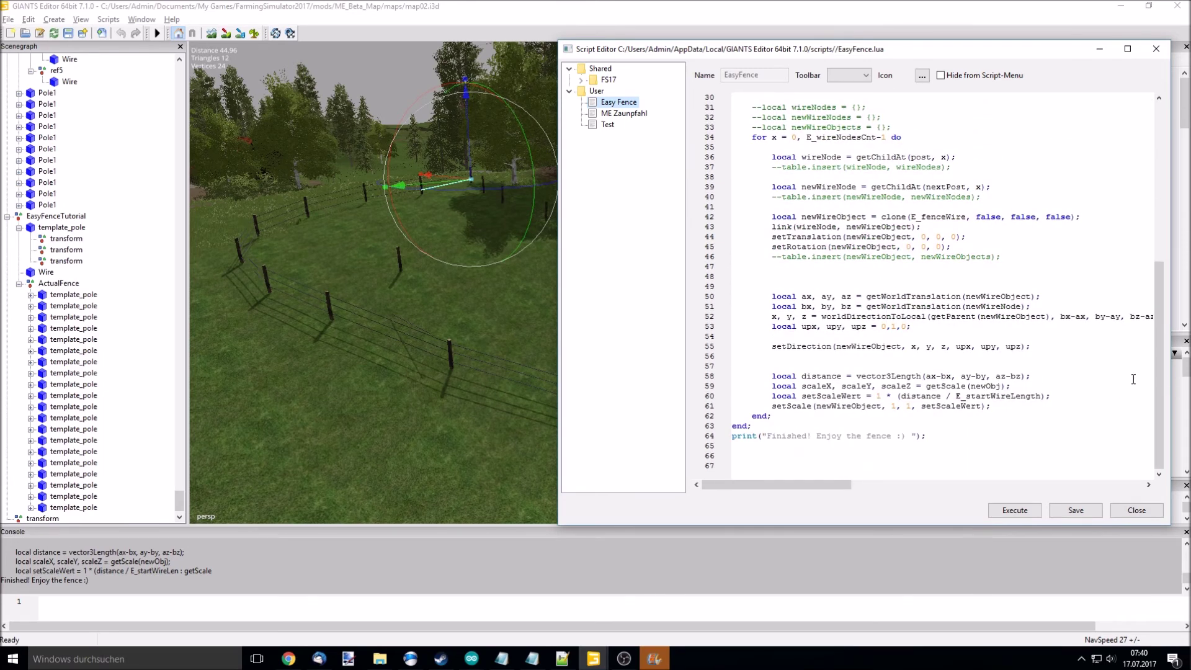
mouse_move(1157, 385)
left_mouse_down()
mouse_move(1151, 207)
mouse_move(1149, 419)
mouse_move(1167, 212)
left_mouse_up()
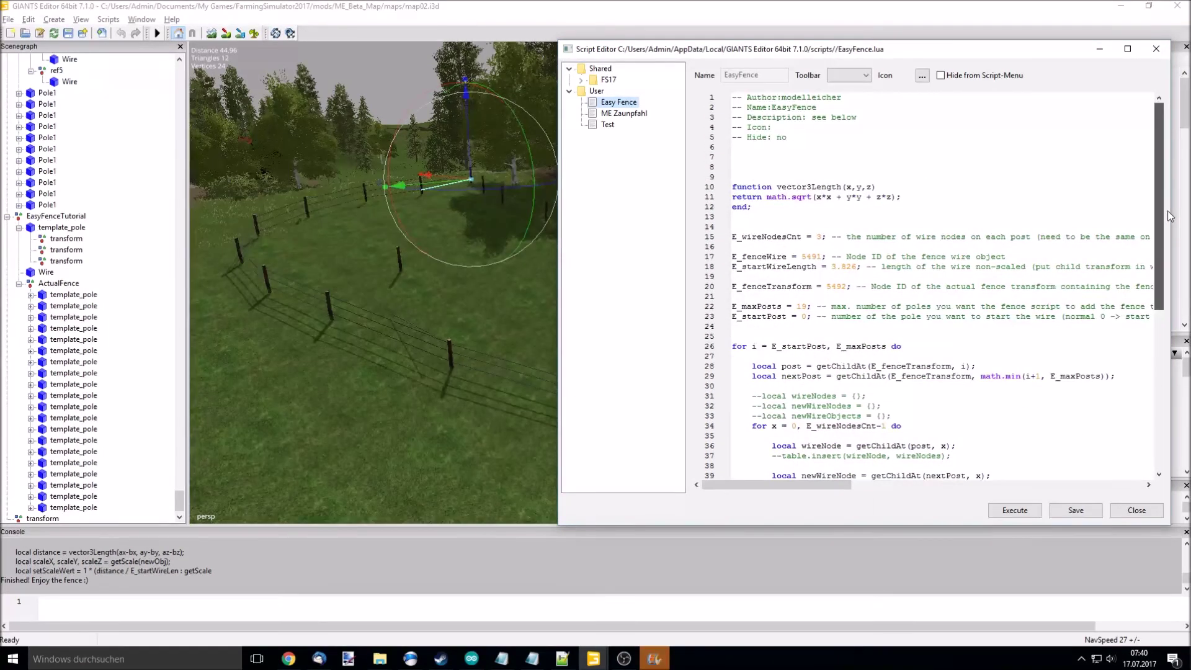
left_click_drag(1160, 215, 1160, 420)
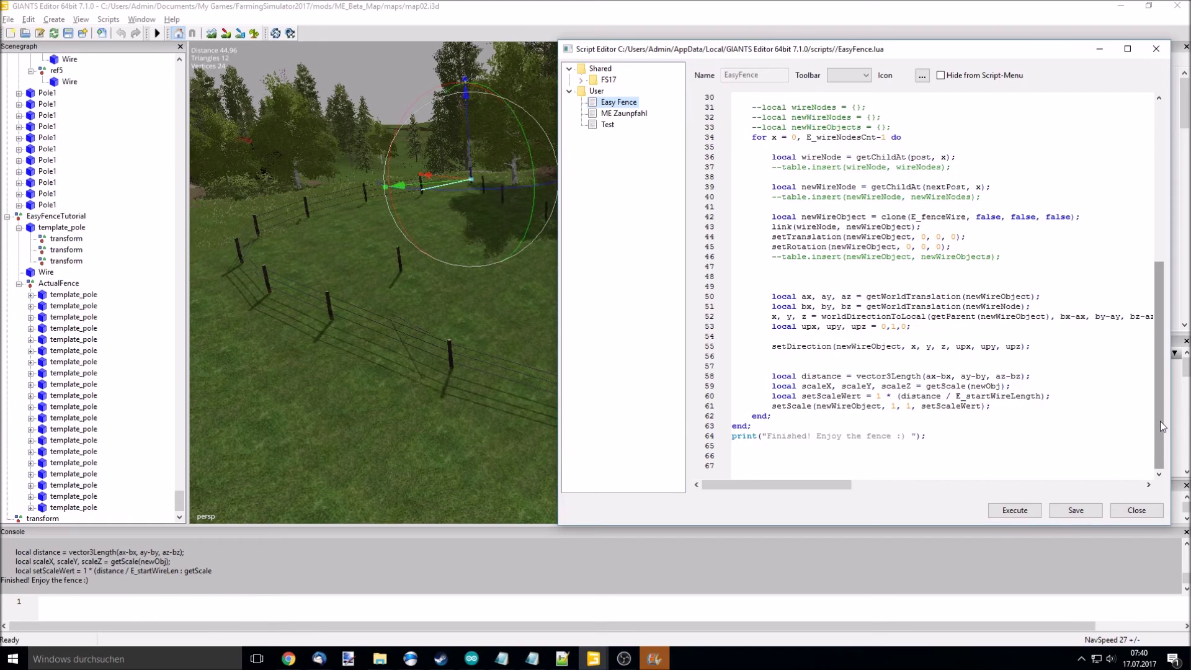
left_click_drag(1158, 428, 1162, 223)
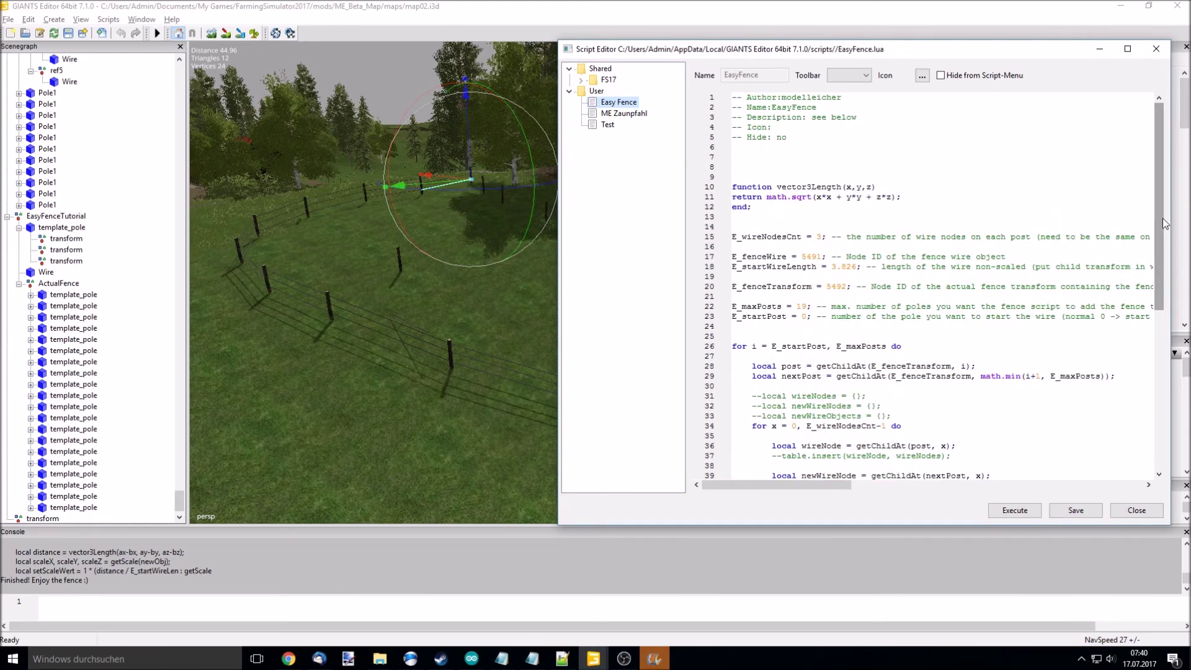
left_click_drag(1162, 217, 1156, 409)
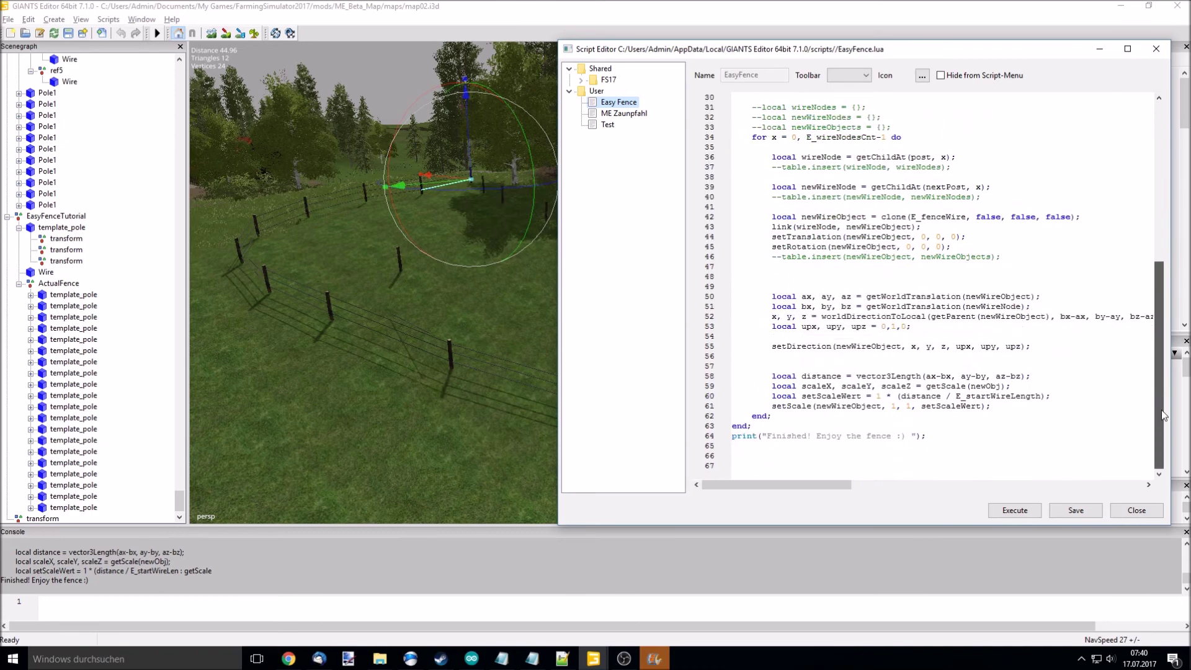
left_click_drag(1162, 415, 1166, 259)
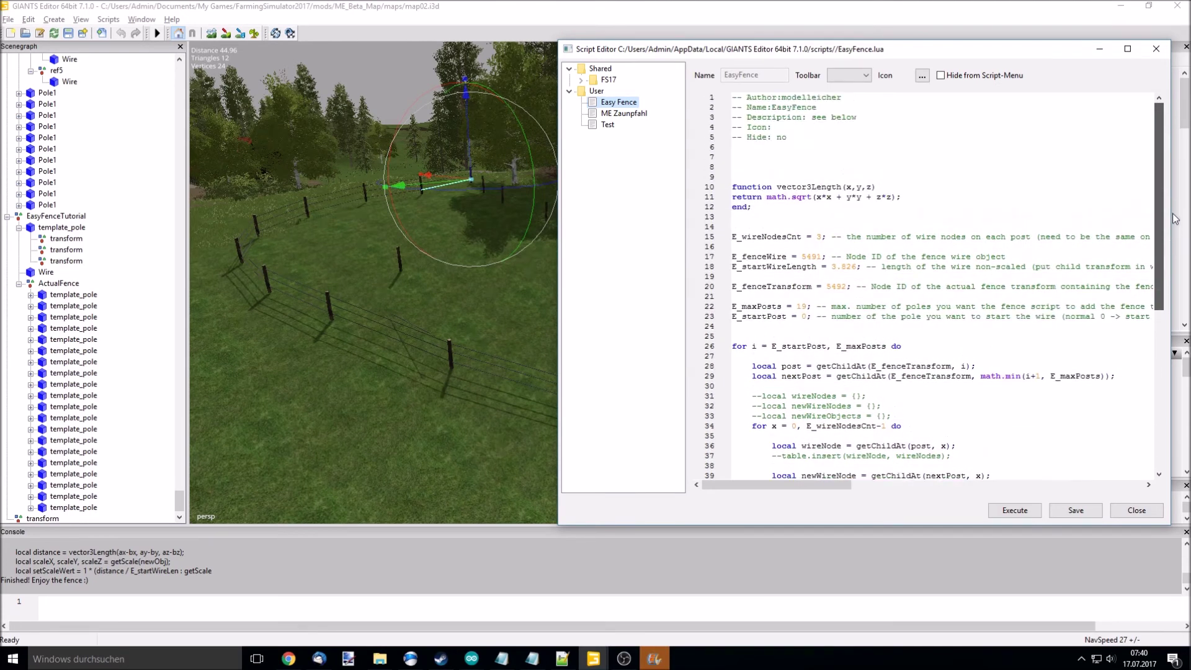
scroll(1046, 302, "down", 5)
scroll(1030, 344, "down", 4)
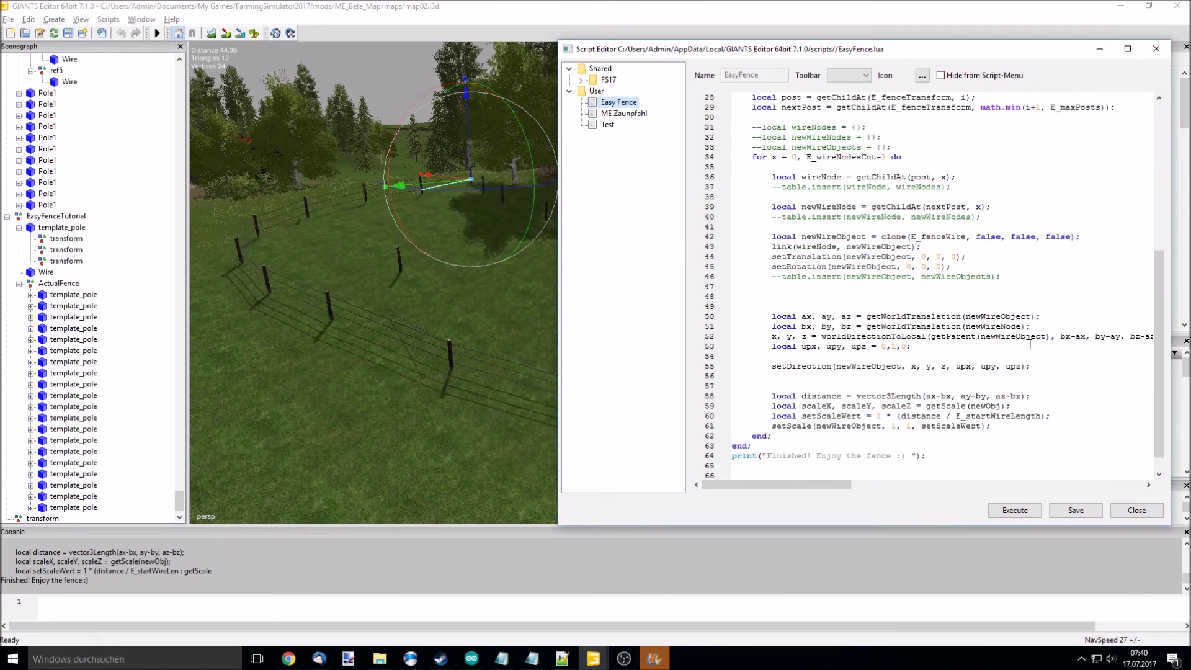
scroll(985, 315, "down", 1)
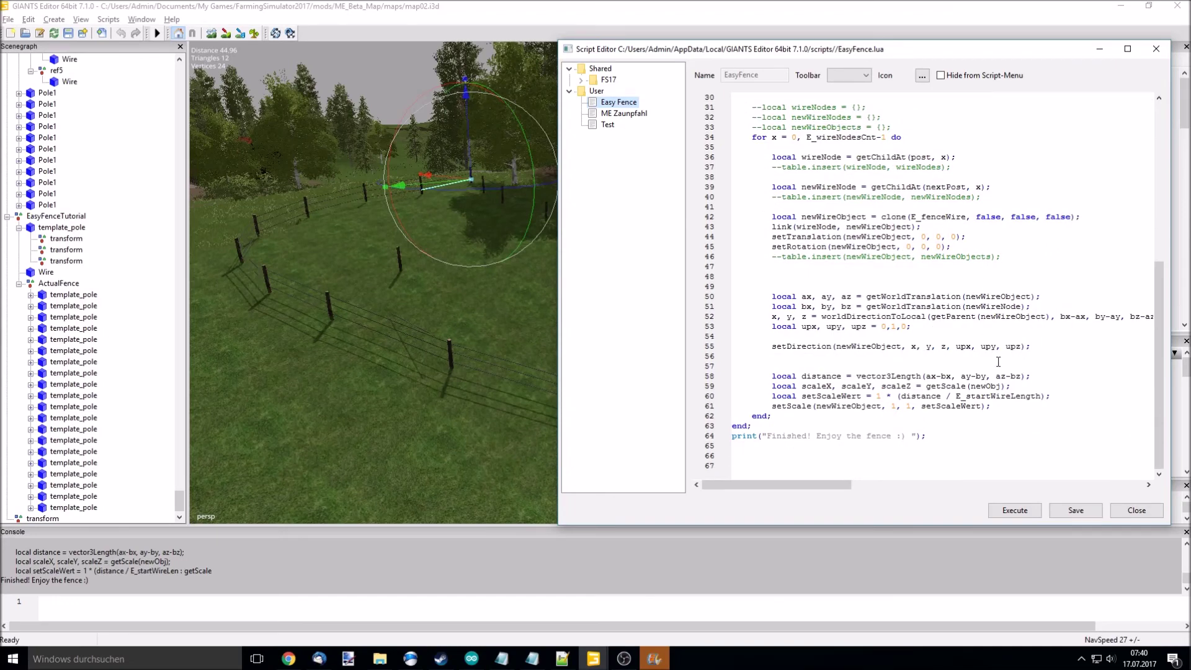
left_click_drag(1157, 364, 1160, 191)
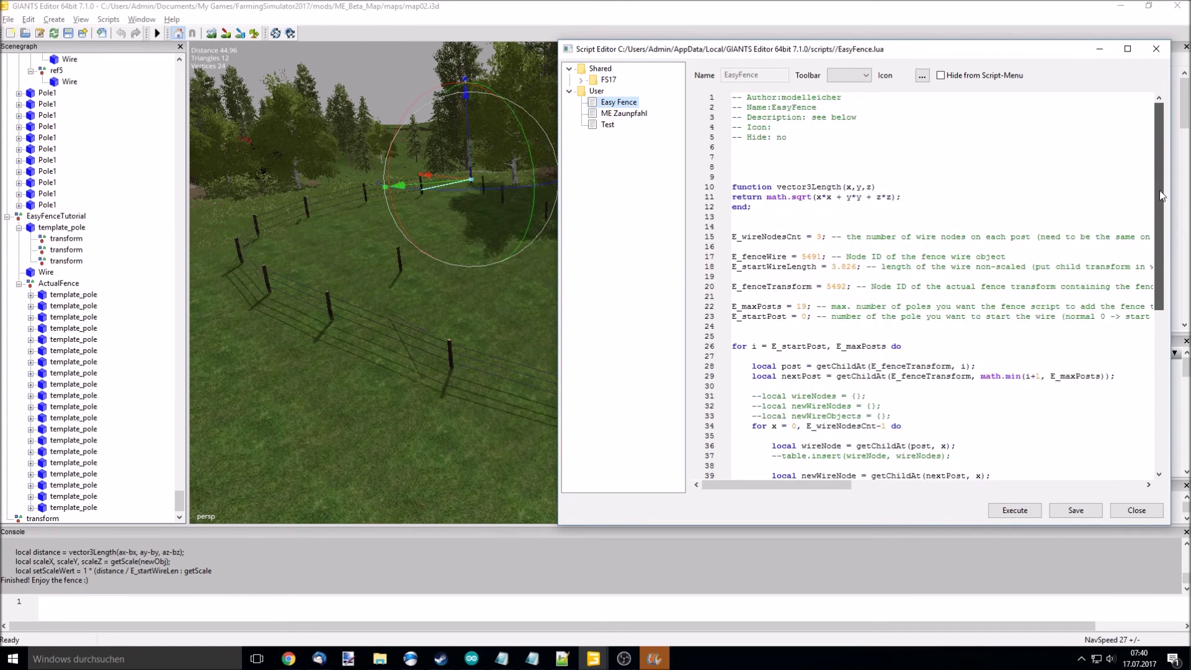
scroll(1065, 280, "down", 5)
scroll(1034, 299, "down", 5)
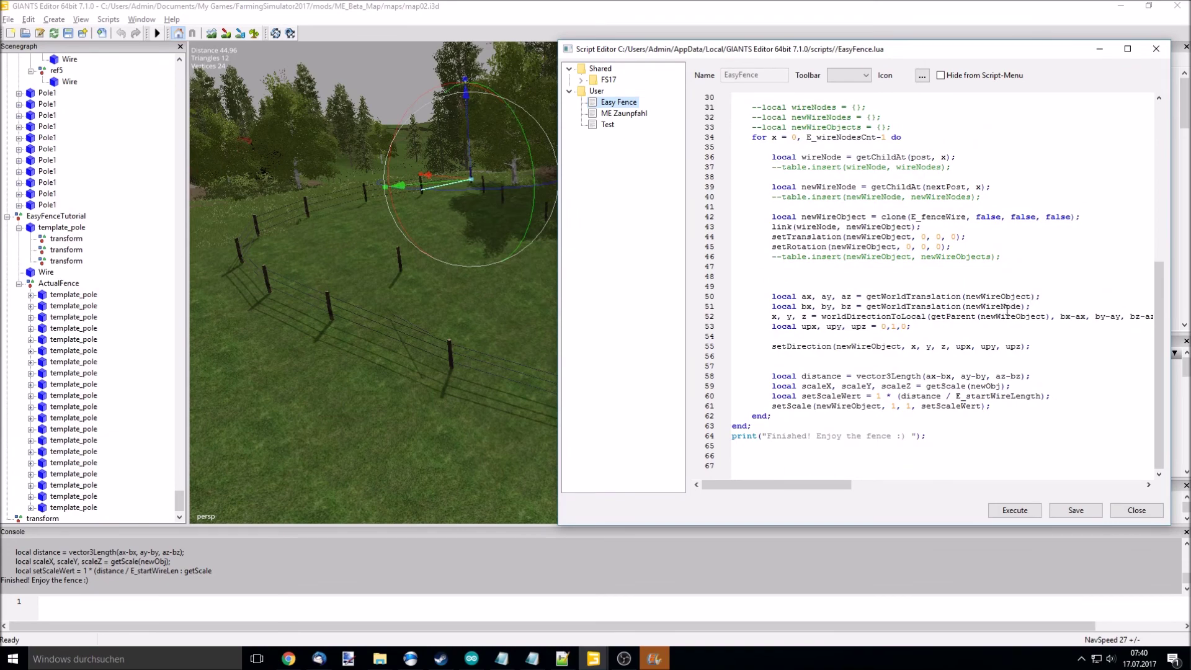
scroll(1006, 308, "up", 1)
scroll(1007, 307, "up", 1)
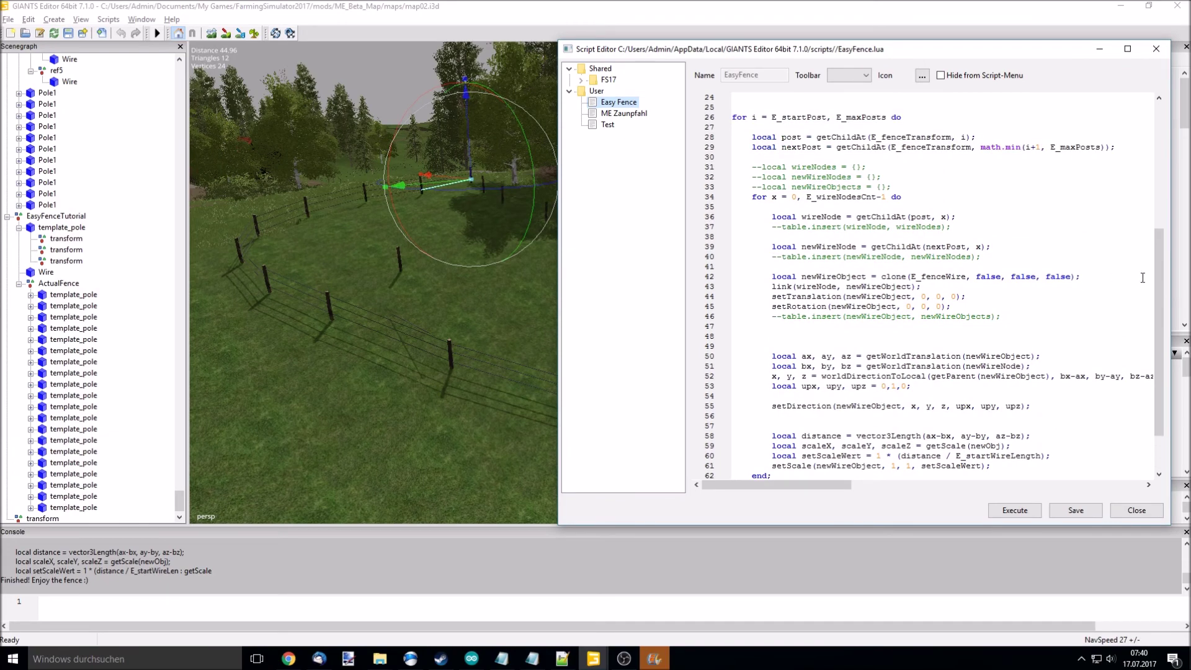
left_click_drag(1158, 285, 1147, 154)
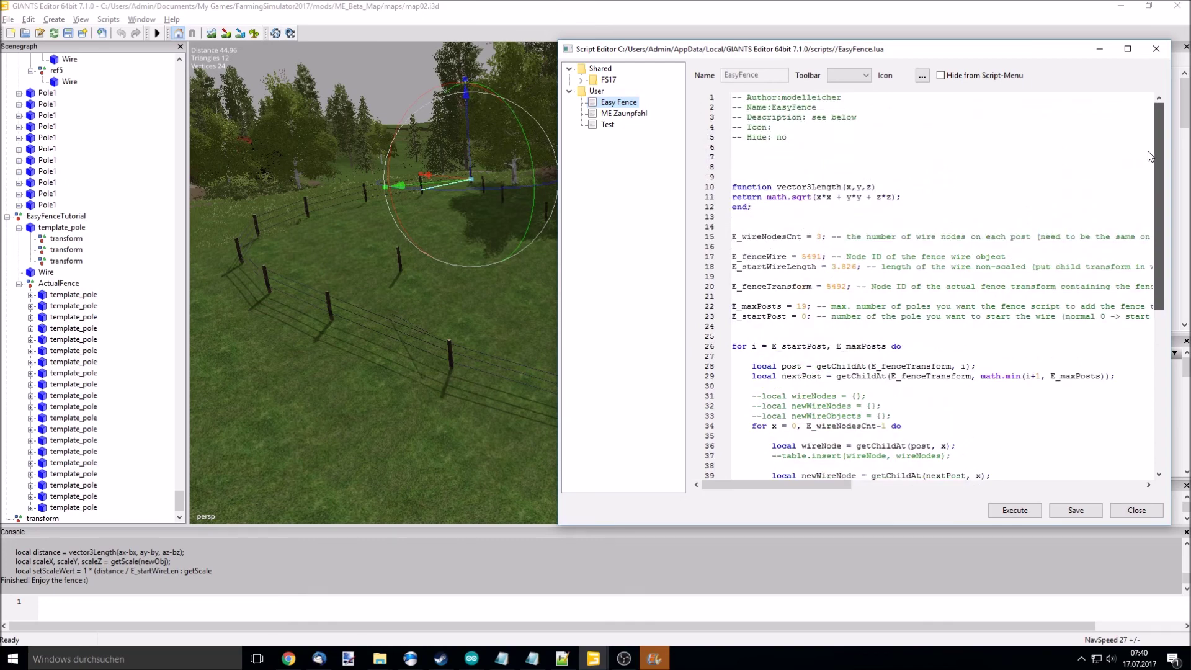
mouse_move(1151, 156)
left_mouse_down()
mouse_move(1159, 301)
mouse_move(1151, 160)
left_mouse_up()
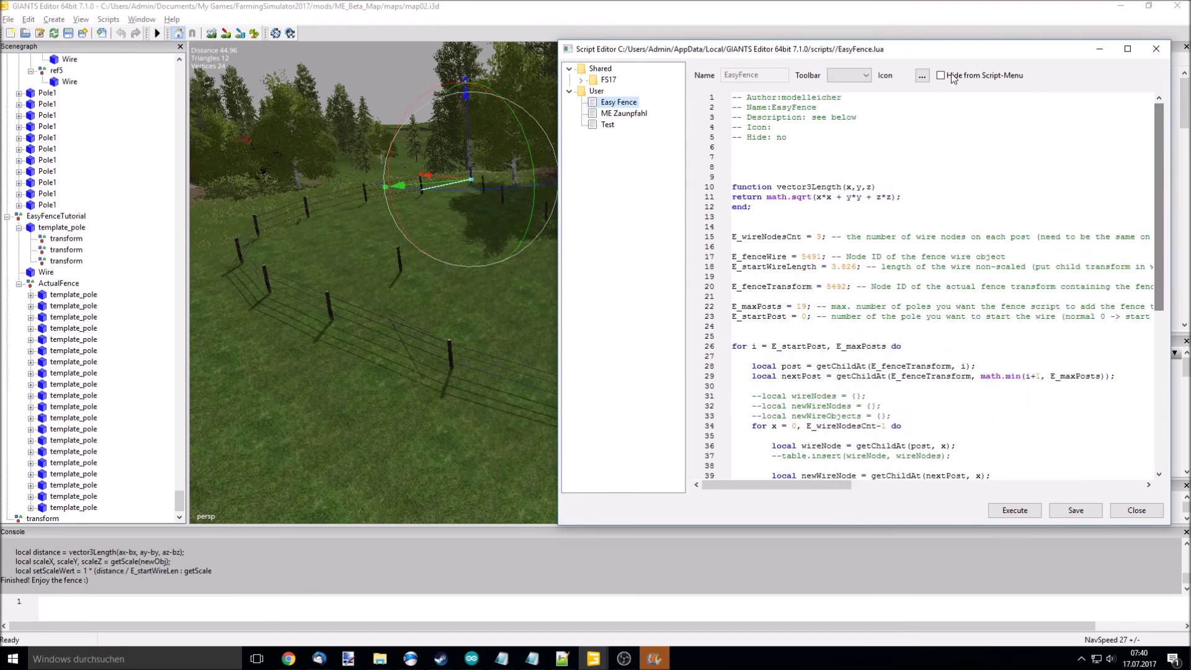
left_click_drag(970, 53, 955, 54)
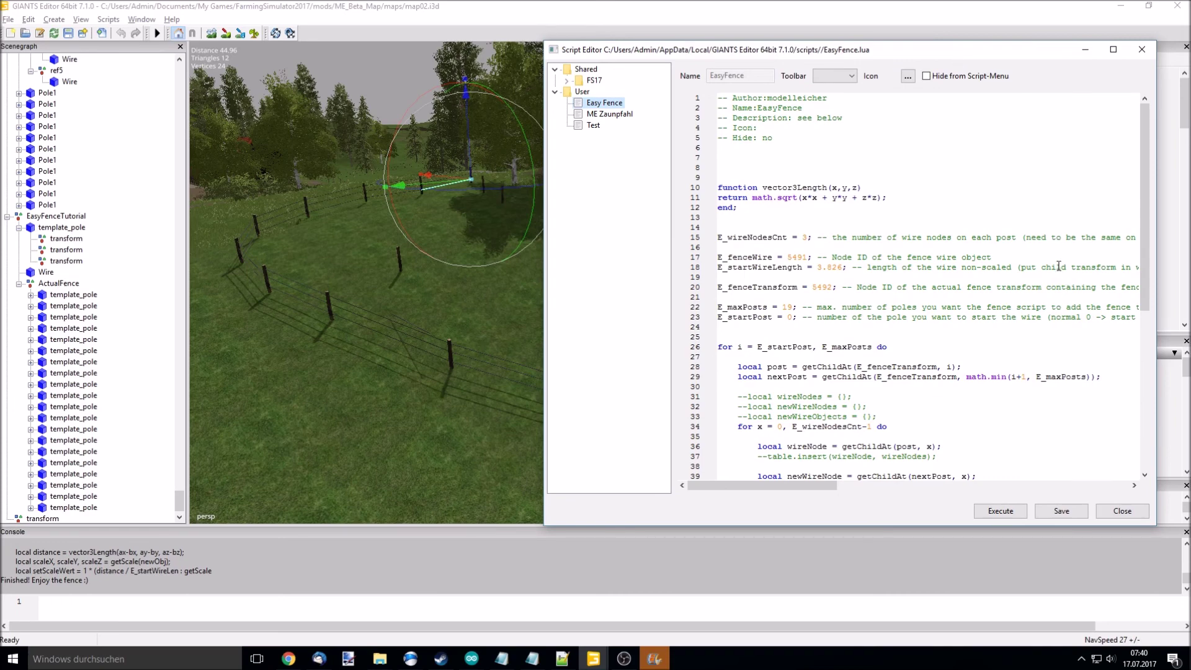
scroll(998, 319, "down", 5)
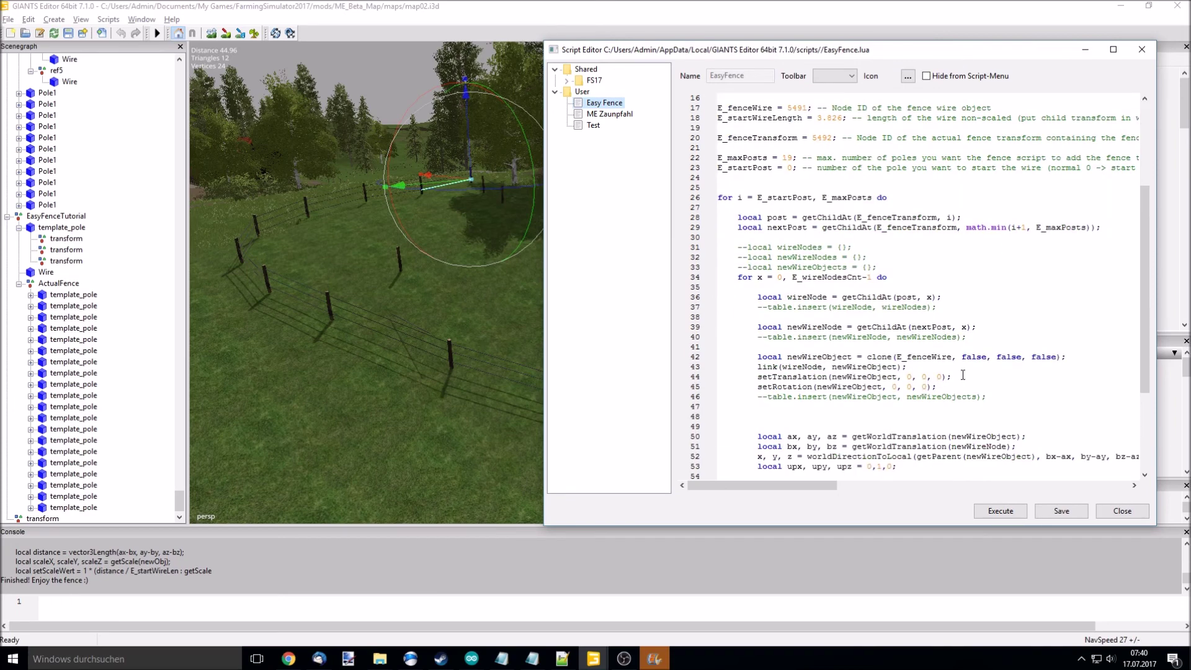
scroll(998, 319, "down", 5)
left_click_drag(1143, 367, 1149, 199)
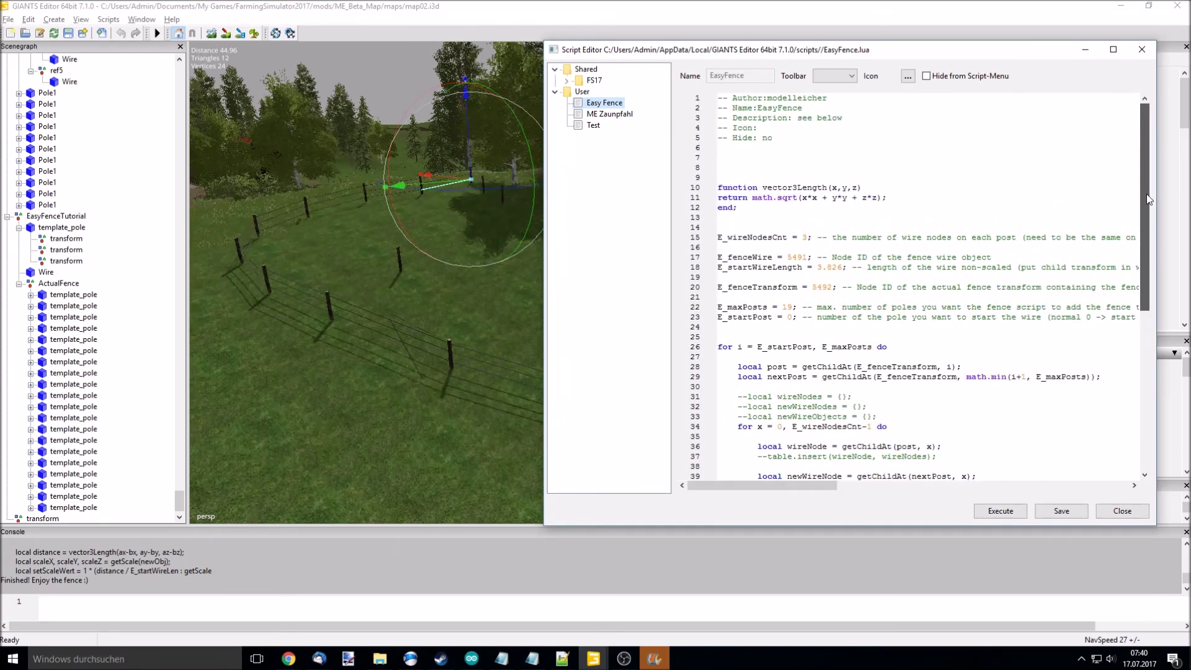
left_click_drag(1149, 199, 1119, 372)
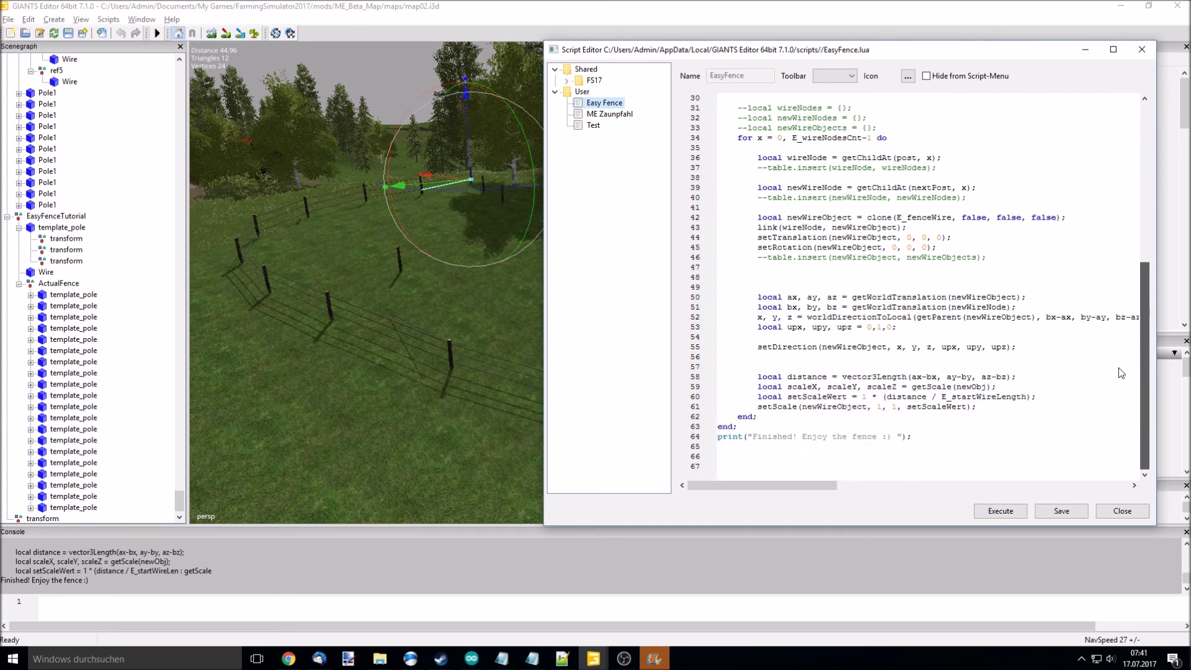
left_click_drag(1118, 372, 1105, 192)
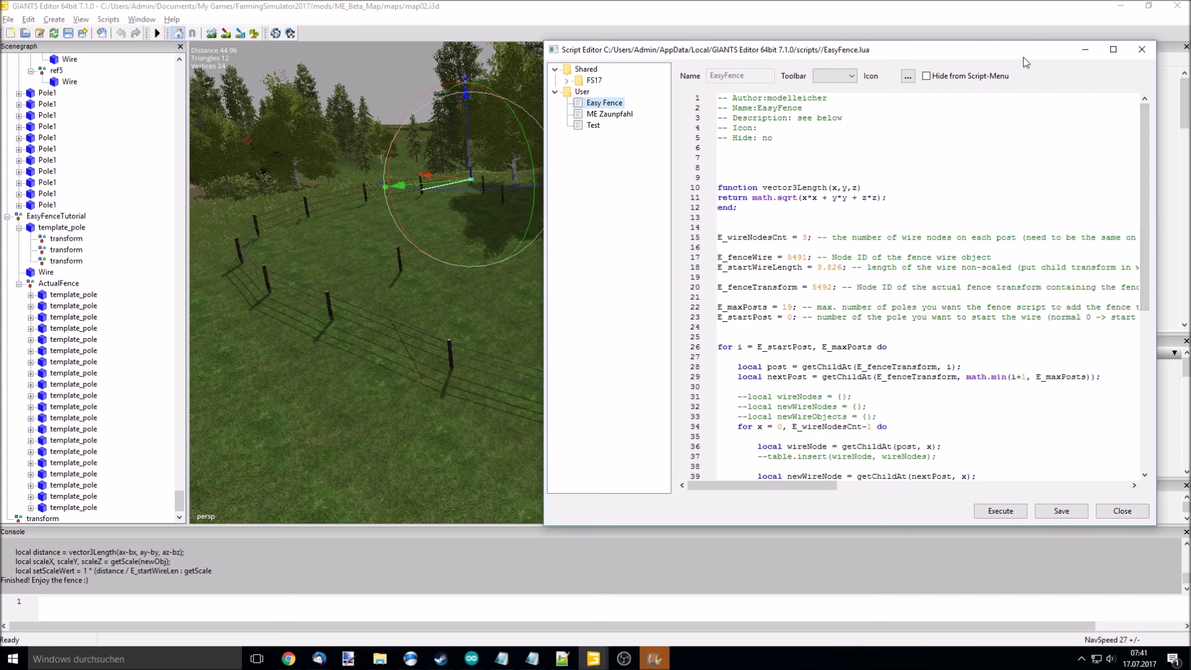
left_click_drag(1024, 55, 1008, 62)
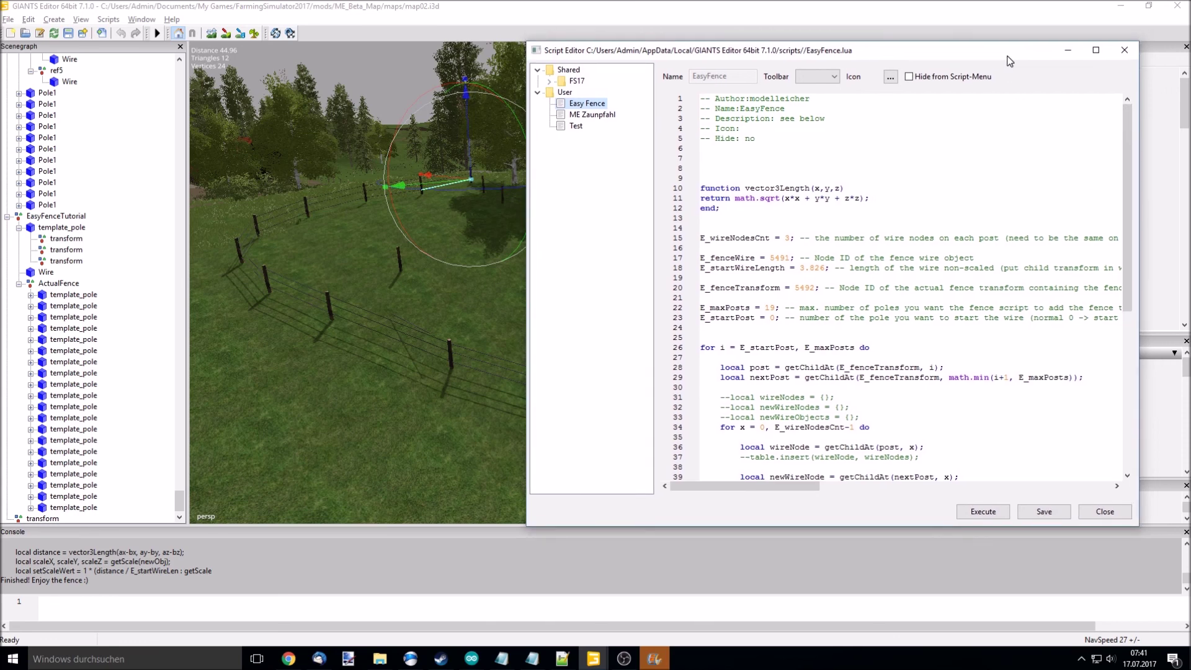